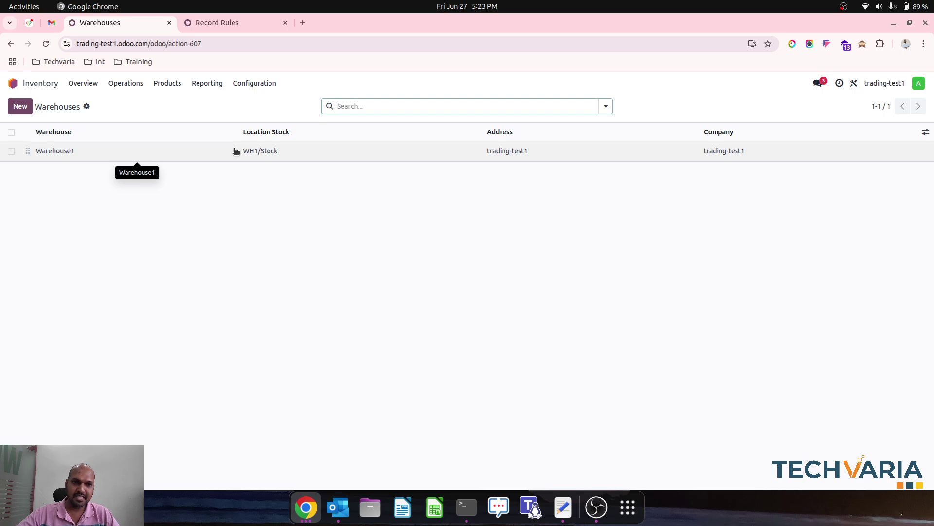
Step: Open the Warehouse1 record, the only warehouse, with stock location WH1/Stock
{"action": "left_click", "coordinate": [236, 152]}
Step: Start a new warehouse record and turn on system Do Not Disturb
{"action": "left_click", "coordinate": [62, 105]}
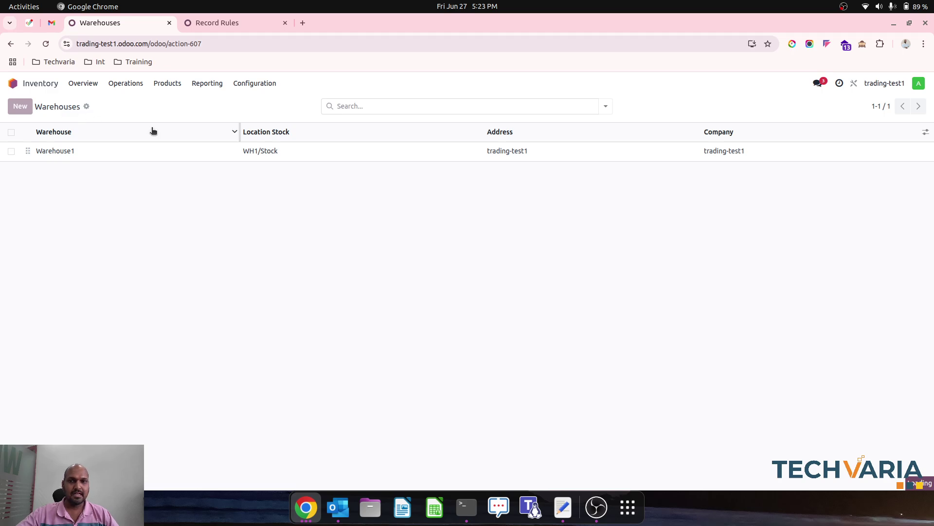
{"action": "key", "text": "alt+c"}
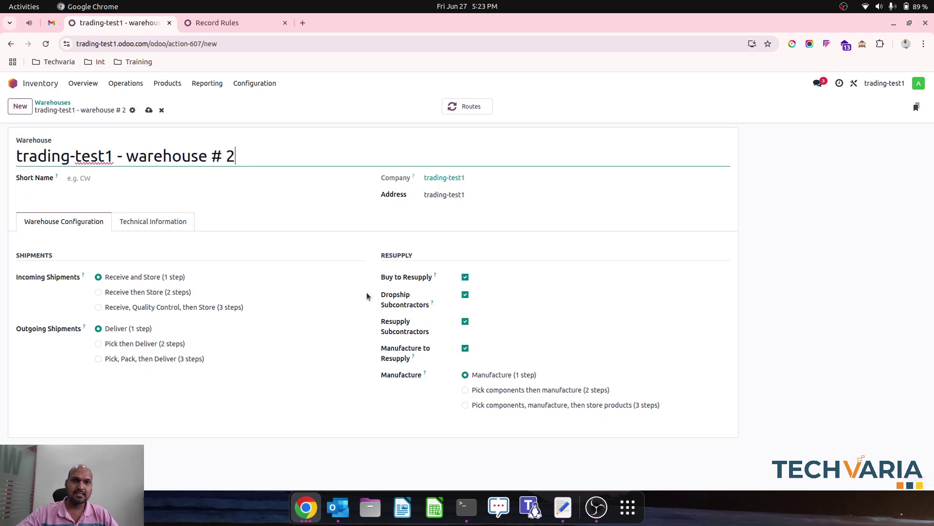
{"action": "left_click", "coordinate": [453, 6]}
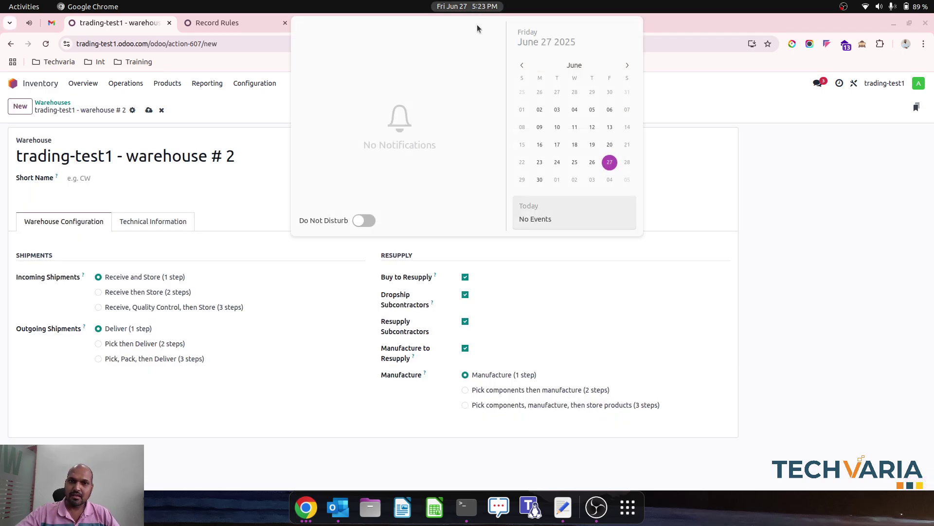
{"action": "left_click", "coordinate": [364, 221]}
Step: Name the warehouse Warehouse2 with short name WH2, save it, and return to the list
{"action": "left_click", "coordinate": [256, 167]}
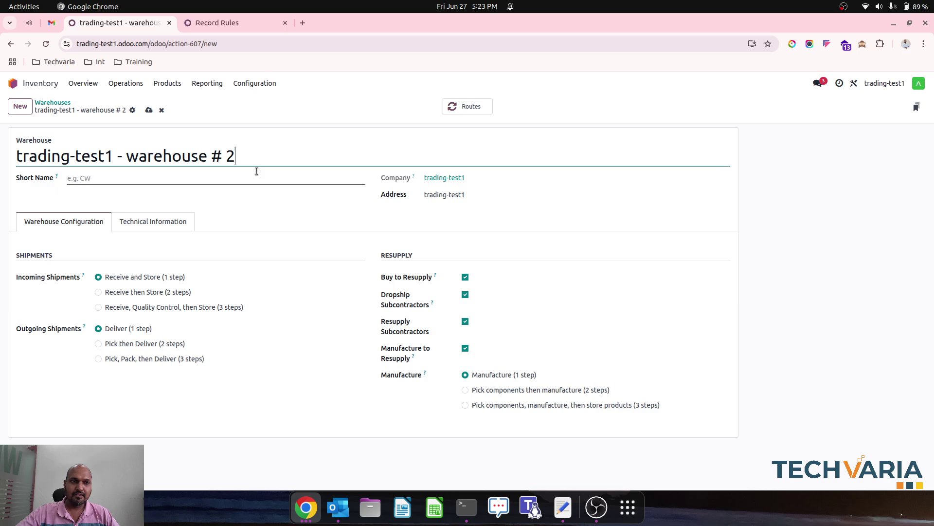
{"action": "triple_click", "coordinate": [220, 154]}
{"action": "type", "text": "Wareho"}
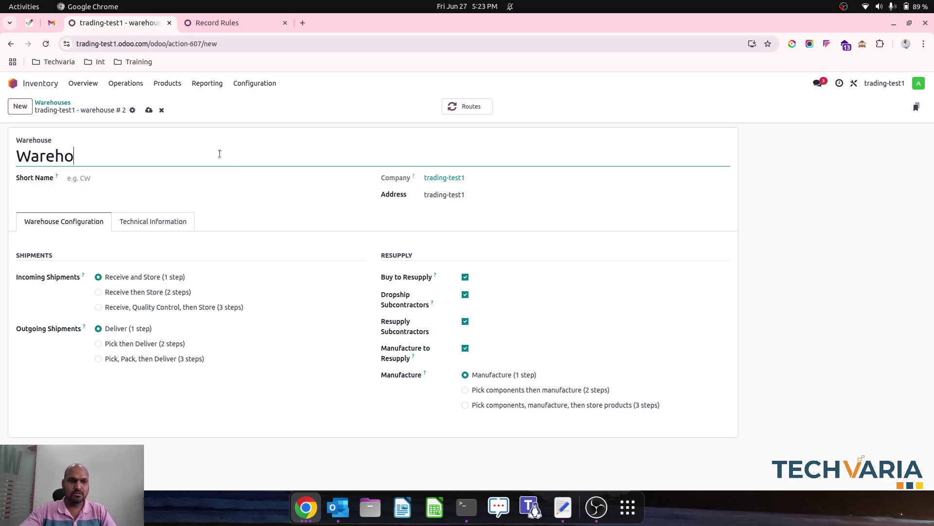
{"action": "type", "text": "use2"}
{"action": "key", "text": "Tab"}
{"action": "type", "text": "W"}
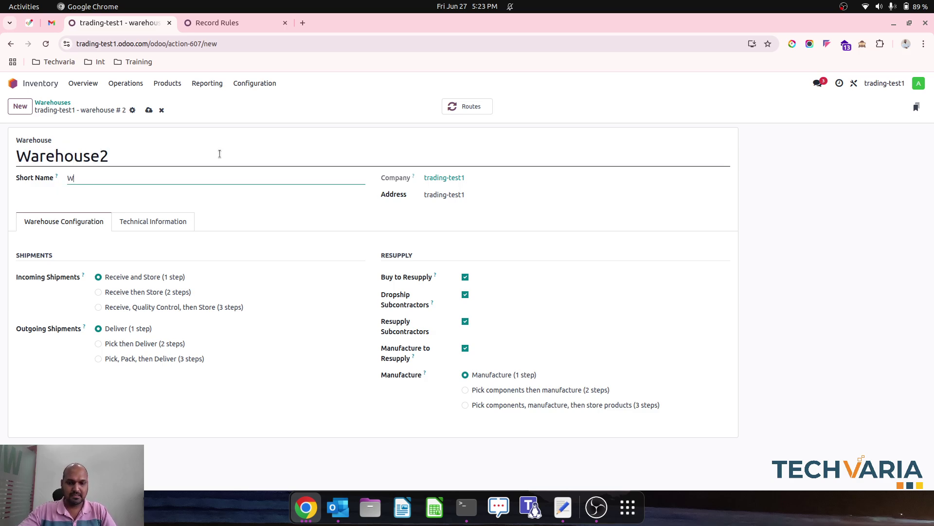
{"action": "type", "text": "H2"}
{"action": "key", "text": "alt+s"}
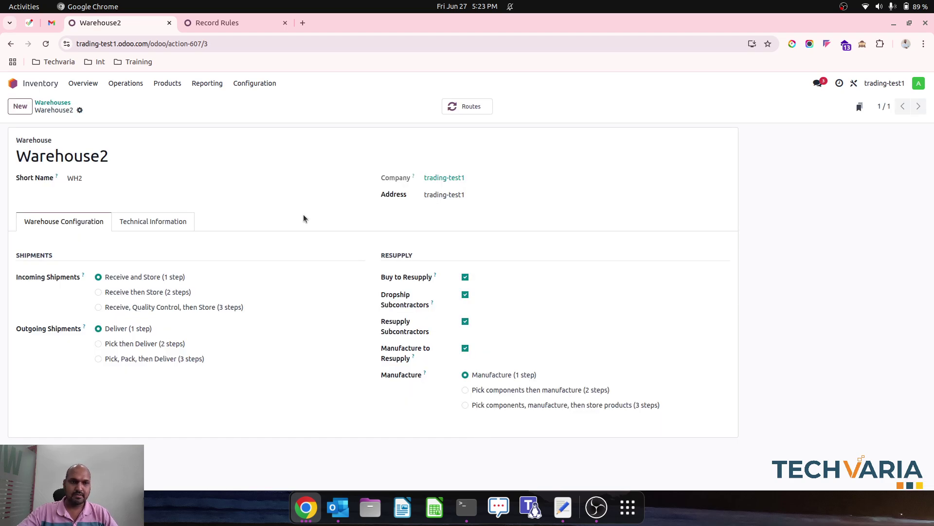
{"action": "left_click", "coordinate": [52, 103]}
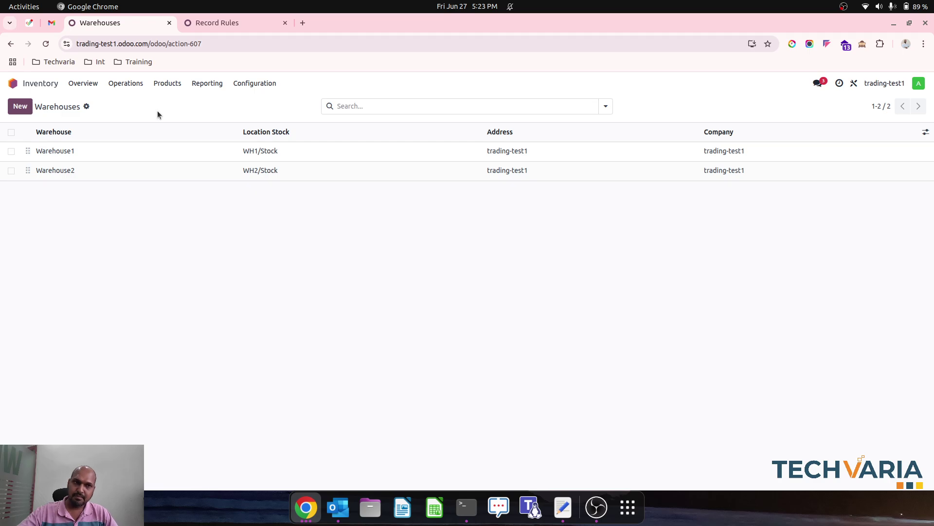
Step: Open the administrator's record from Settings > Users and launch Studio on its form
{"action": "left_click", "coordinate": [13, 83]}
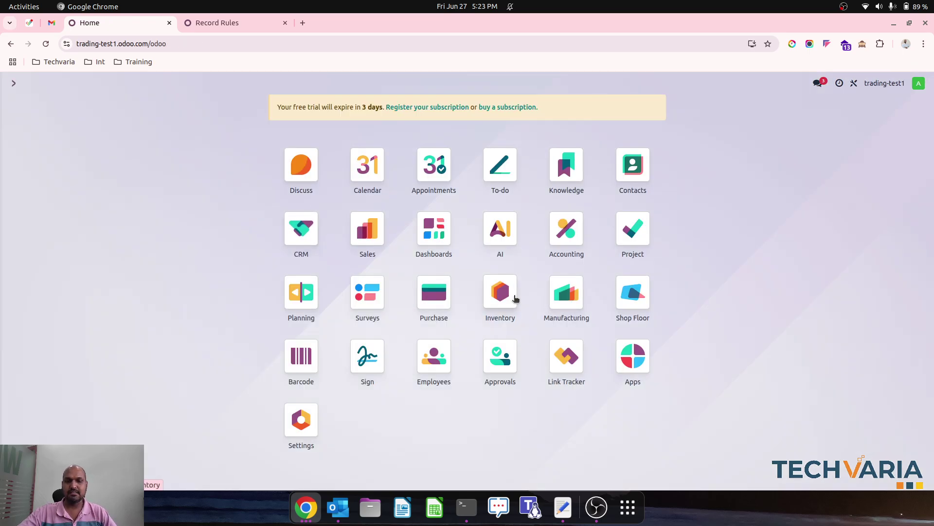
{"action": "type", "text": "user"}
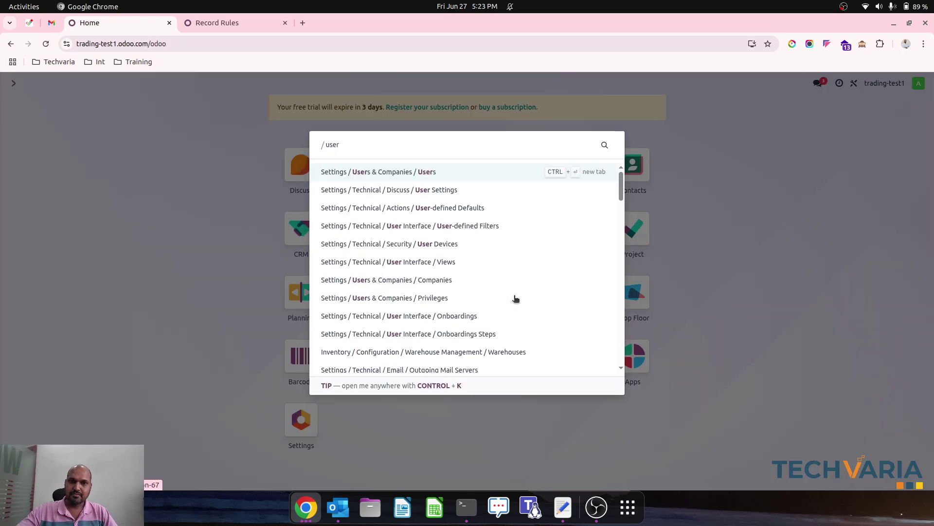
{"action": "key", "text": "Return"}
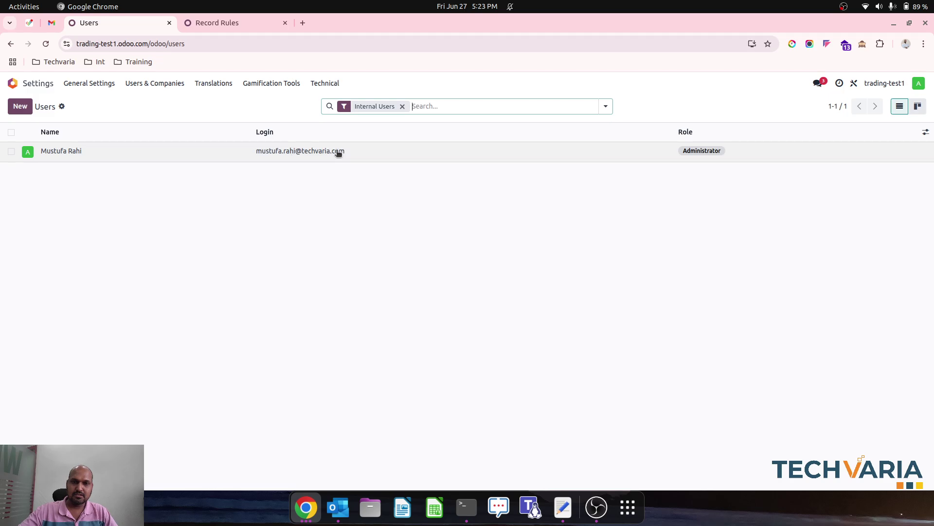
{"action": "left_click", "coordinate": [339, 152]}
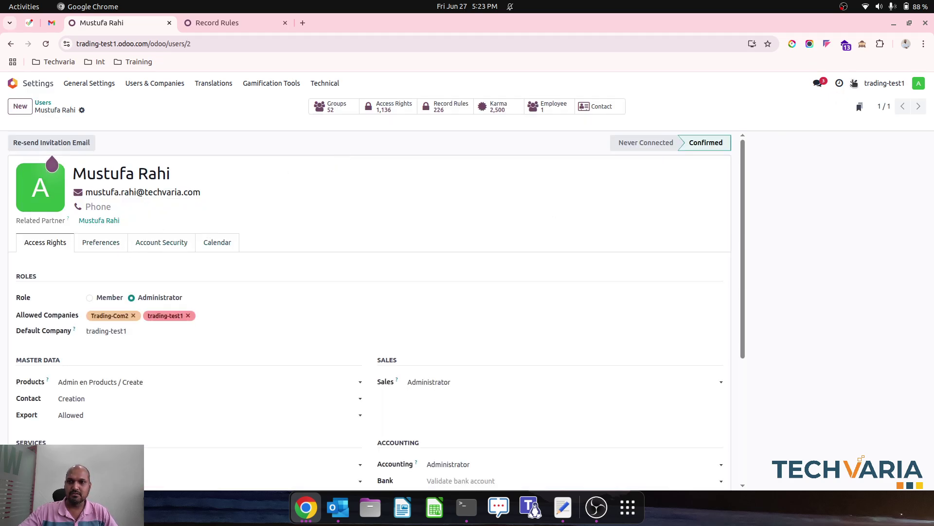
{"action": "left_click", "coordinate": [854, 84]}
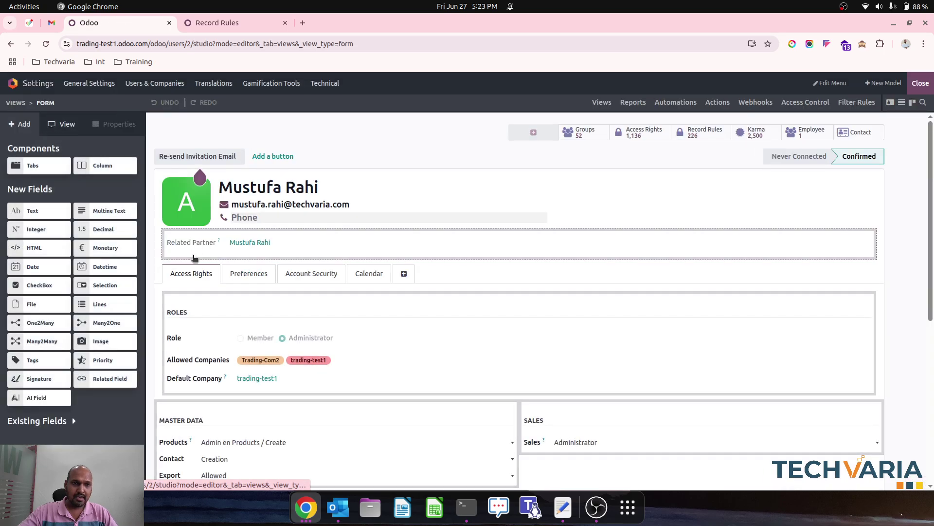
Step: On the Preferences page, add a Many2Many field under Localization related to Warehouse
{"action": "left_click", "coordinate": [260, 271]}
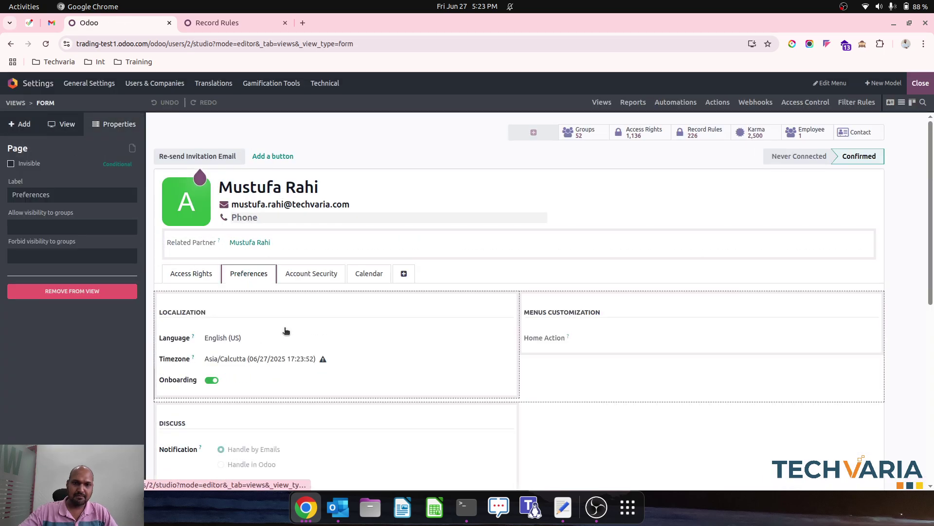
{"action": "scroll", "coordinate": [317, 348], "scroll_direction": "down", "scroll_amount": 3}
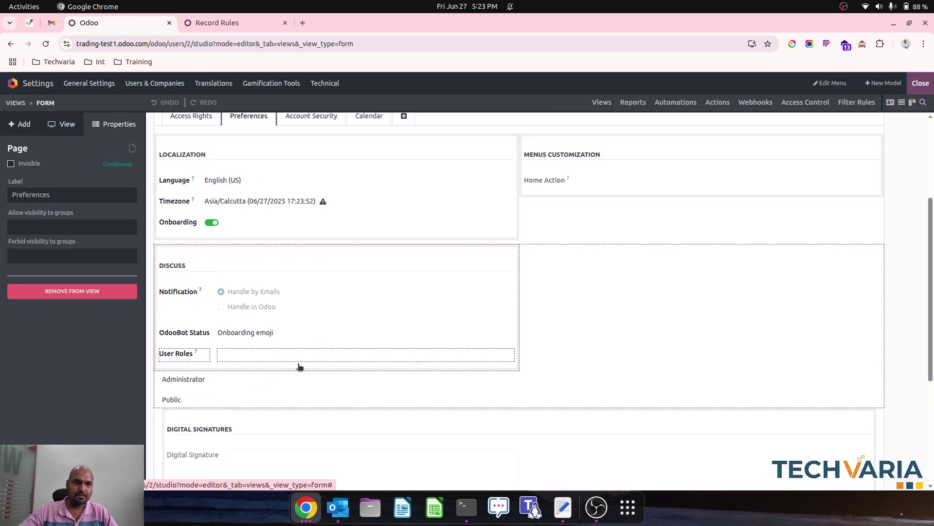
{"action": "left_click", "coordinate": [19, 123]}
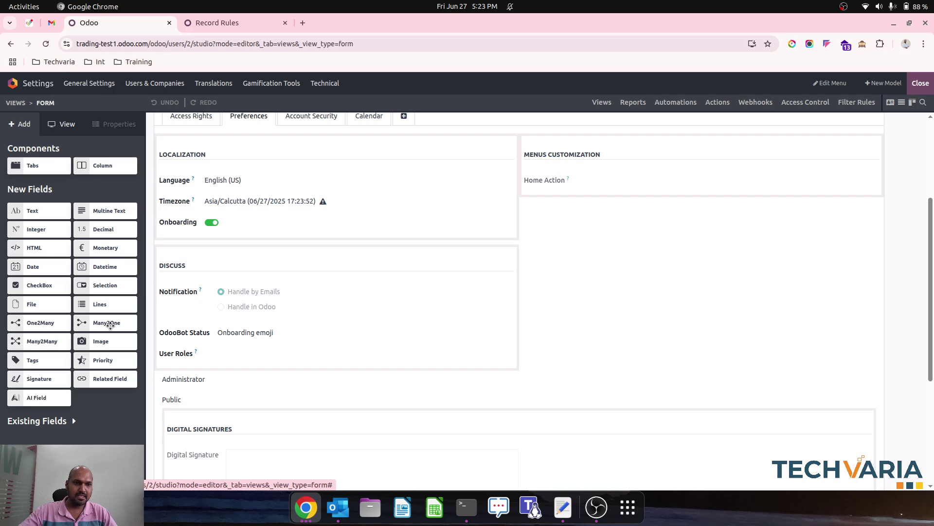
{"action": "left_click_drag", "start_coordinate": [49, 342], "coordinate": [349, 244]}
{"action": "left_click", "coordinate": [447, 284]}
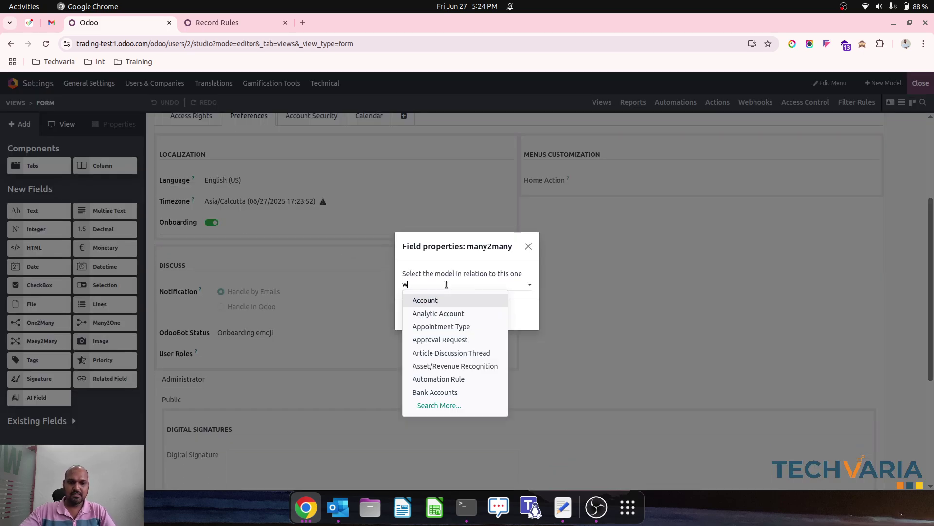
{"action": "left_click", "coordinate": [449, 312]}
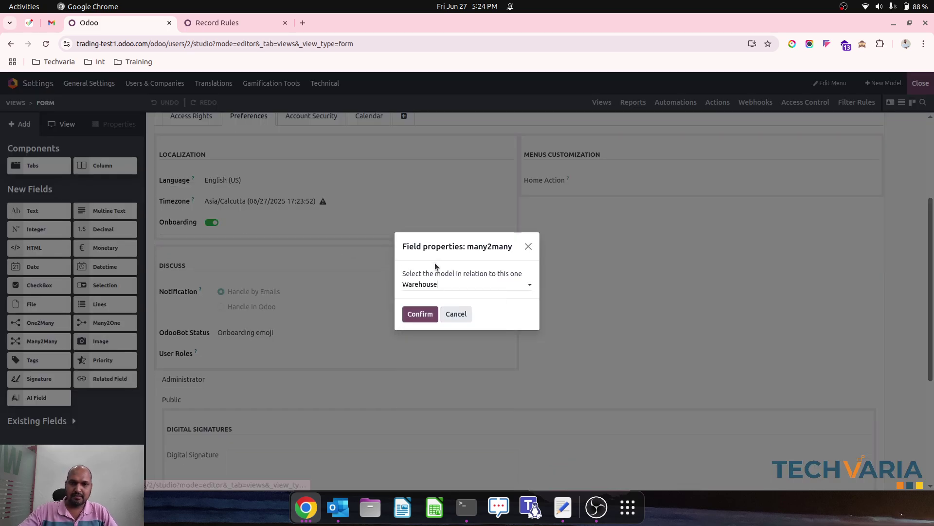
{"action": "left_click", "coordinate": [414, 313]}
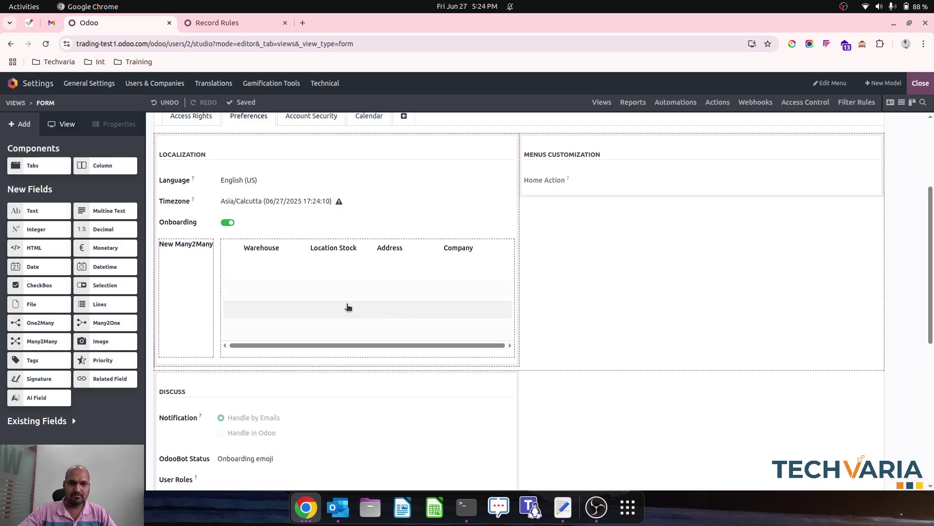
Step: Label the new field 'Allowed Warehouse'
{"action": "left_click", "coordinate": [184, 253]}
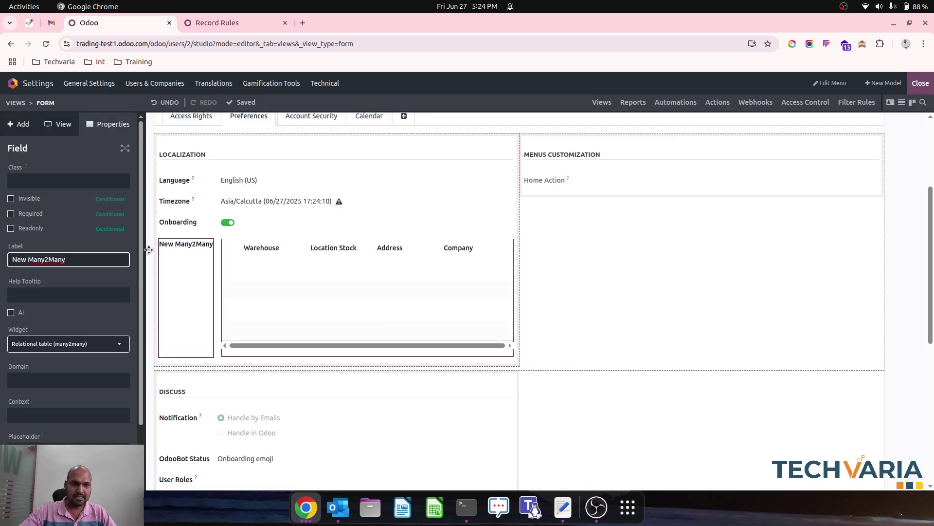
{"action": "triple_click", "coordinate": [80, 259]}
{"action": "type", "text": "Allo"}
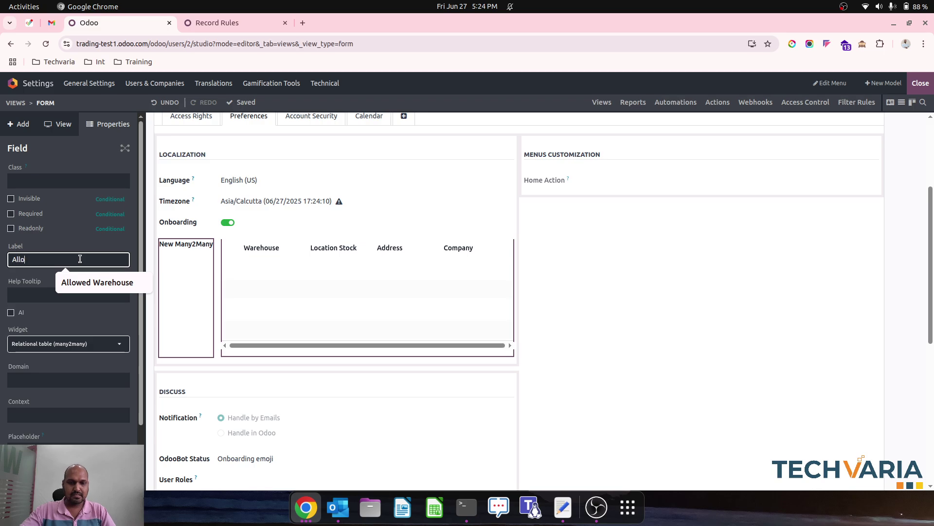
{"action": "type", "text": "wes"}
{"action": "key", "text": "BackSpace"}
{"action": "type", "text": "d W"}
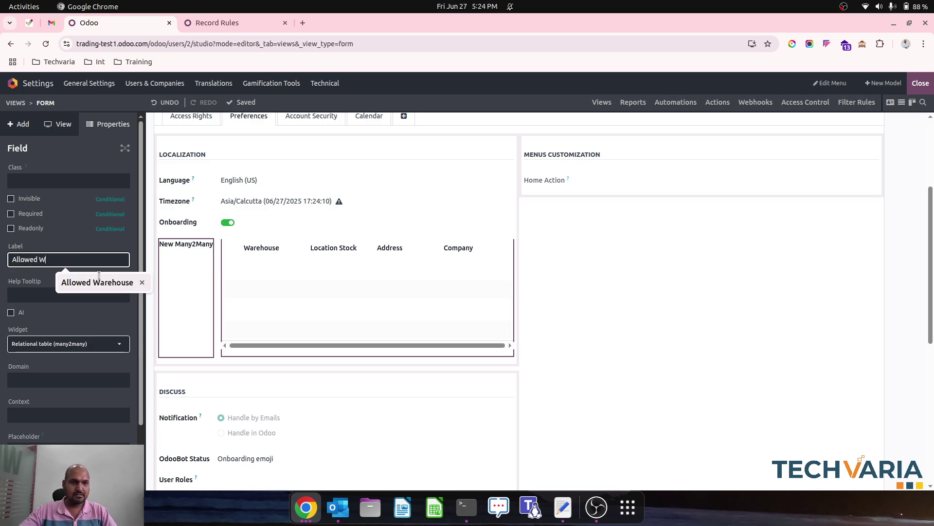
{"action": "left_click", "coordinate": [107, 286]}
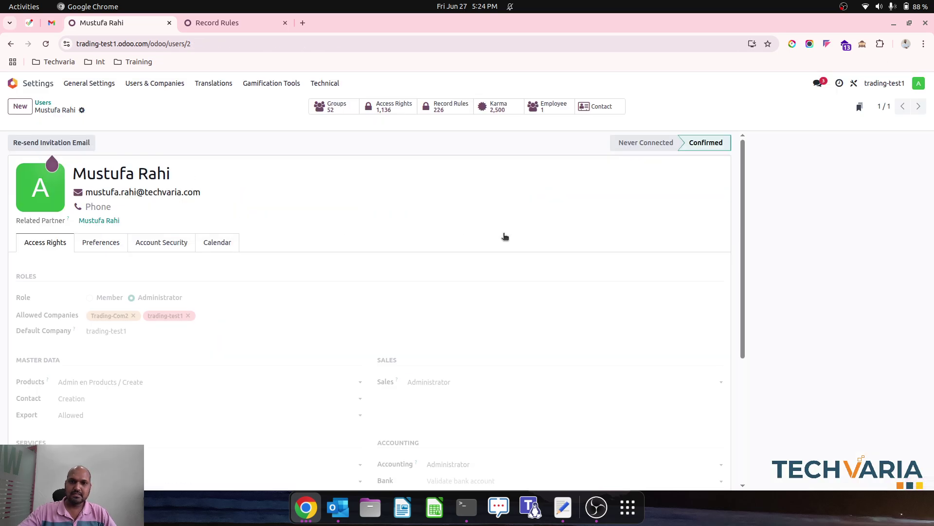
Step: Give the administrator Warehouse1 and Warehouse2 as allowed warehouses, then check the notes and return
{"action": "left_click", "coordinate": [104, 243]}
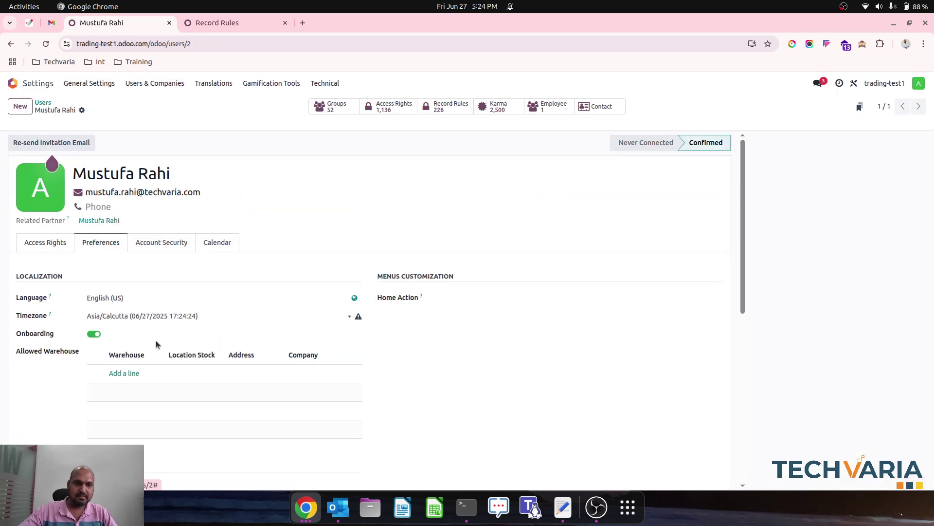
{"action": "scroll", "coordinate": [146, 335], "scroll_direction": "down", "scroll_amount": 2}
{"action": "left_click", "coordinate": [129, 315]}
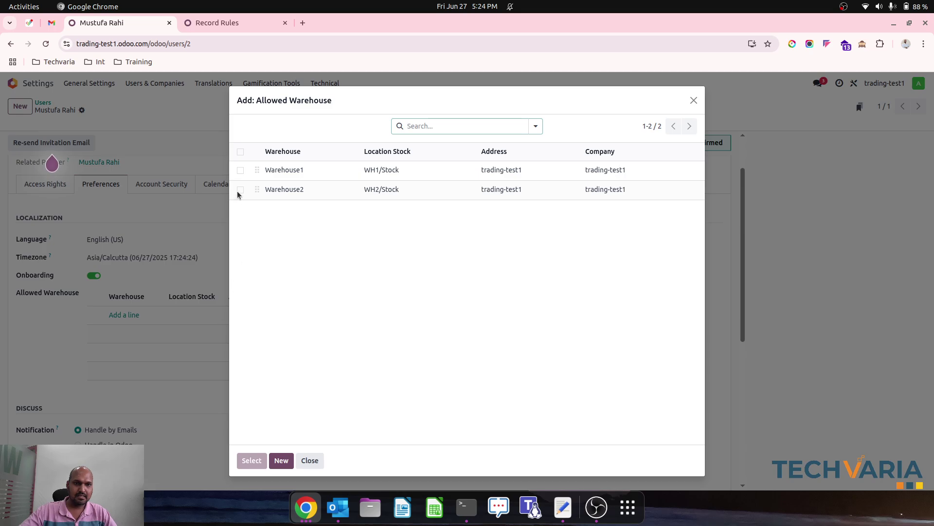
{"action": "left_click", "coordinate": [240, 152]}
{"action": "left_click", "coordinate": [251, 460]}
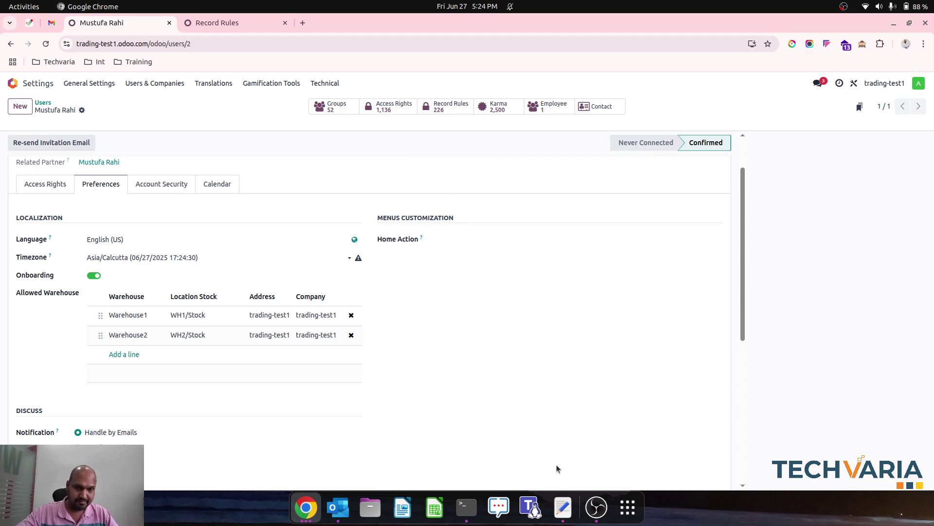
{"action": "left_click", "coordinate": [563, 508]}
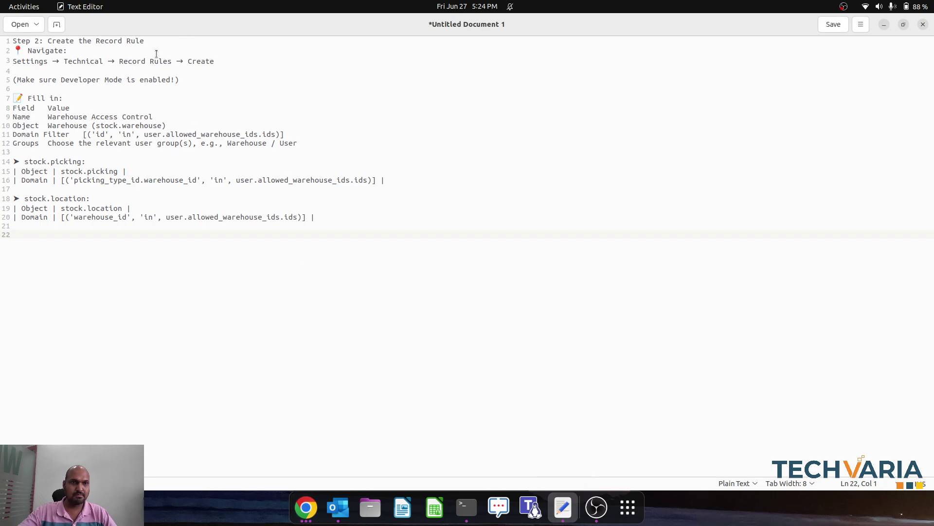
{"action": "left_click", "coordinate": [305, 508]}
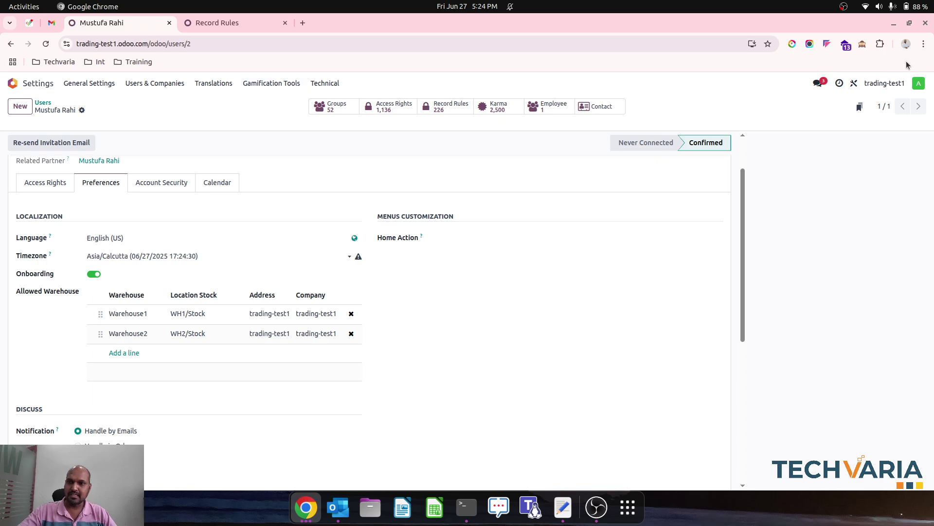
Step: Enable developer mode and open Technical > Record Rules
{"action": "left_click", "coordinate": [863, 44]}
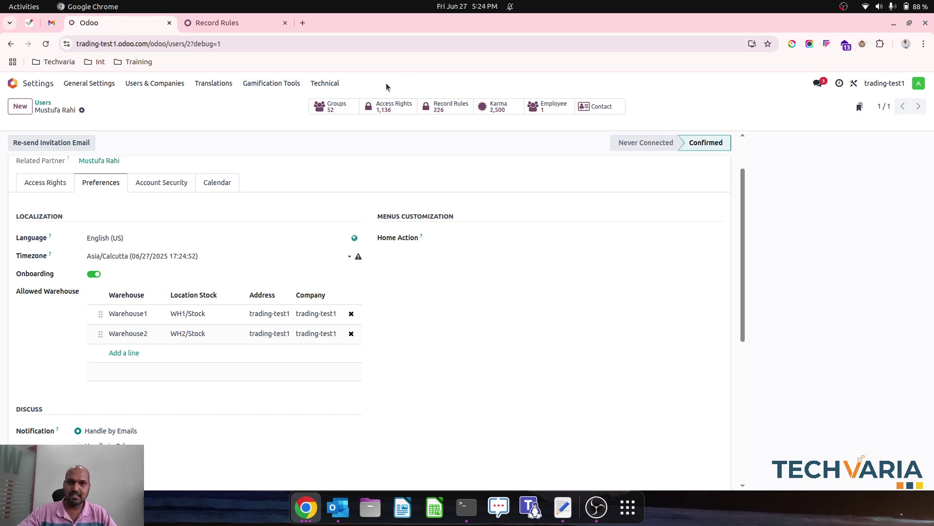
{"action": "left_click", "coordinate": [332, 86]}
{"action": "scroll", "coordinate": [409, 299], "scroll_direction": "down", "scroll_amount": 10}
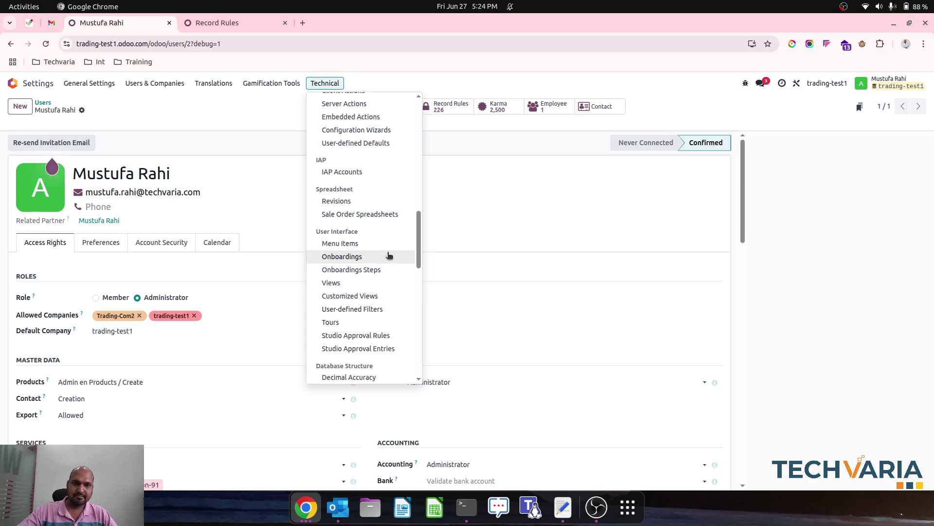
{"action": "scroll", "coordinate": [393, 244], "scroll_direction": "down", "scroll_amount": 5}
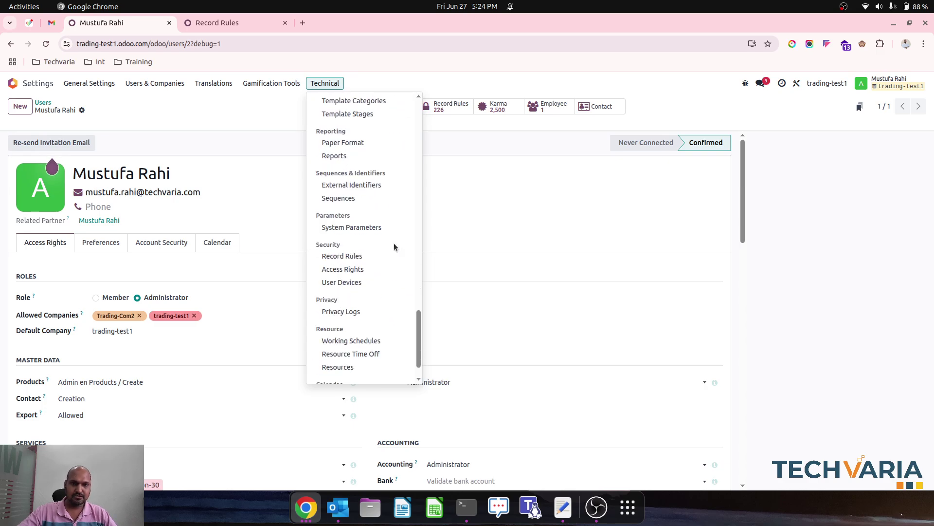
{"action": "left_click", "coordinate": [367, 257]}
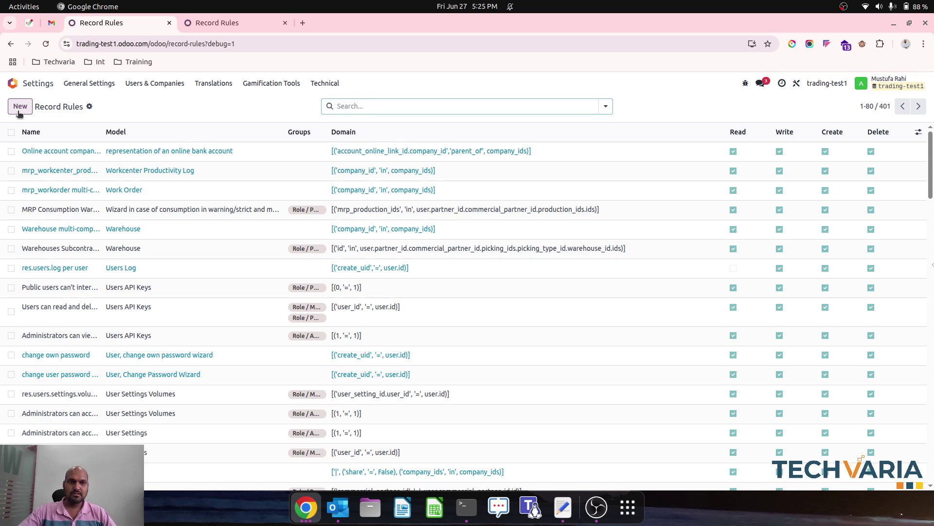
Step: Start record rule 'Allowed Warehouse' on the Warehouse model and copy its domain from the notes
{"action": "left_click", "coordinate": [19, 108]}
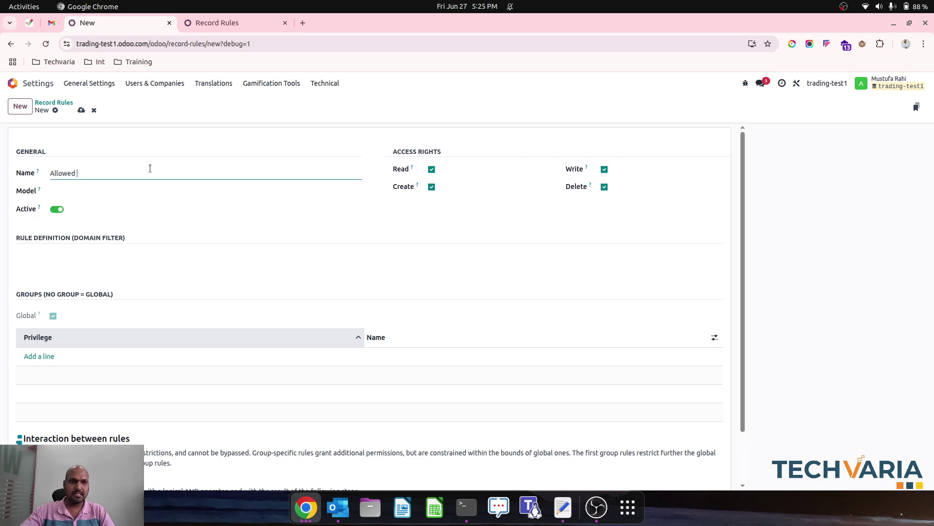
{"action": "type", "text": "Allowed Warehouse"}
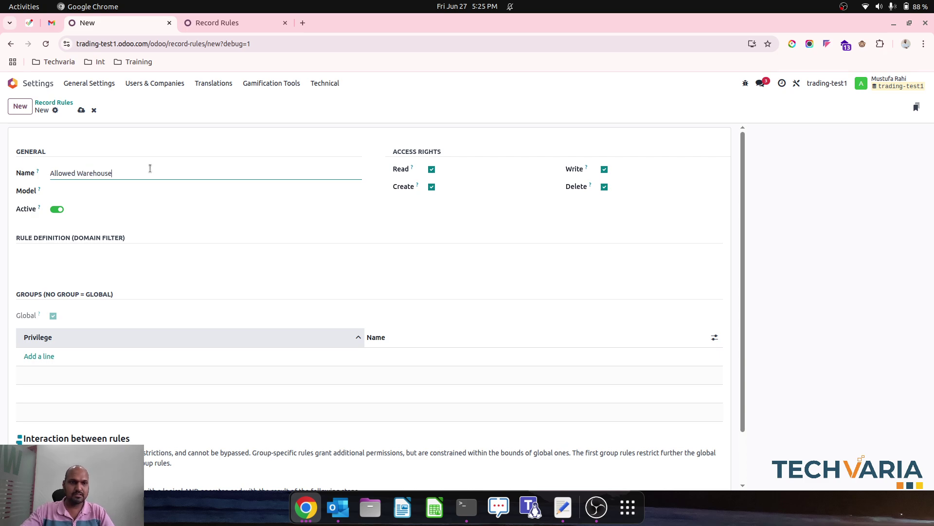
{"action": "key", "text": "Tab"}
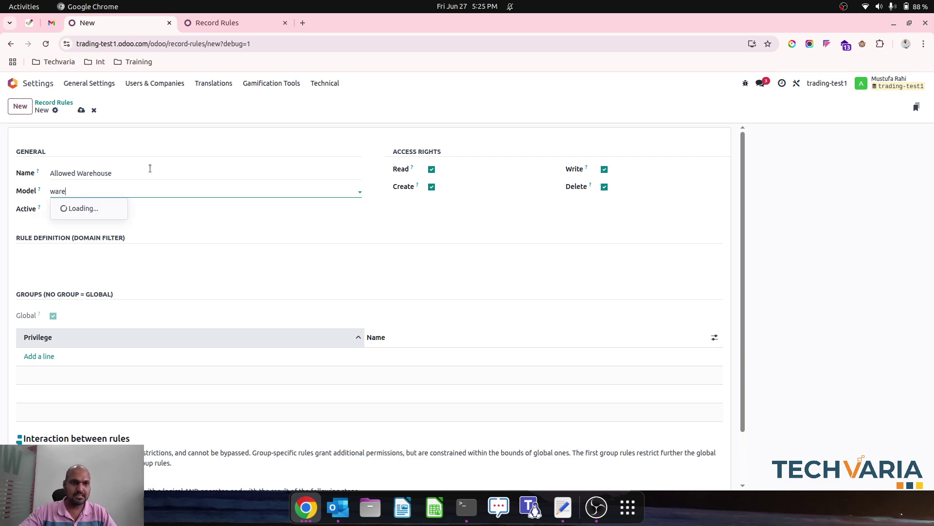
{"action": "type", "text": "wareho"}
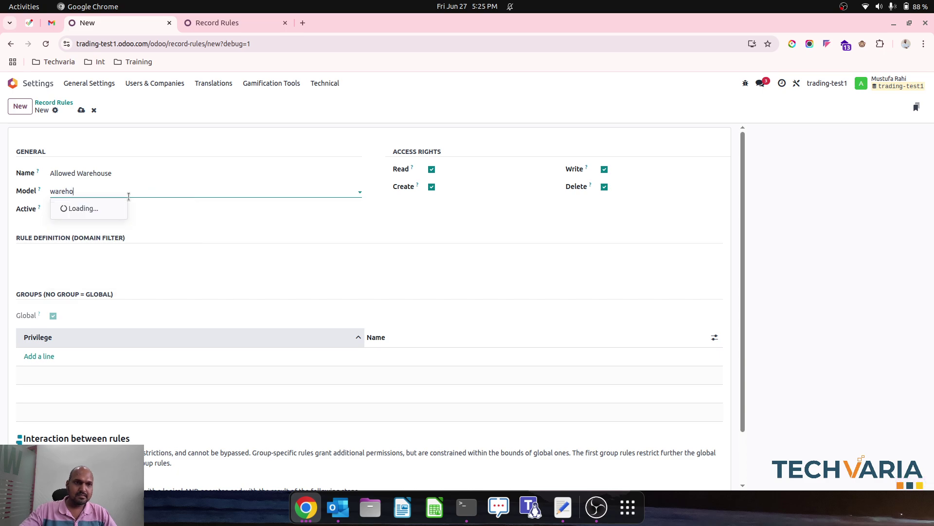
{"action": "left_click", "coordinate": [120, 237]}
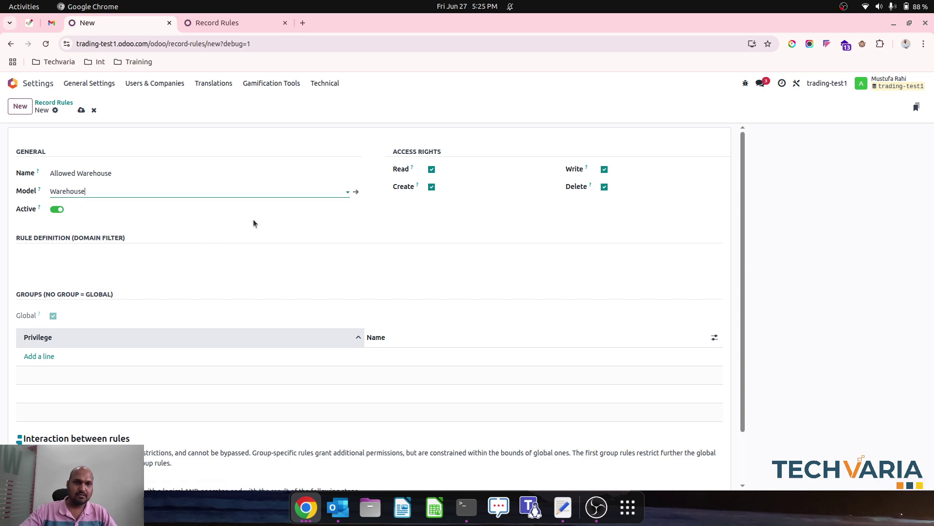
{"action": "left_click", "coordinate": [89, 260]}
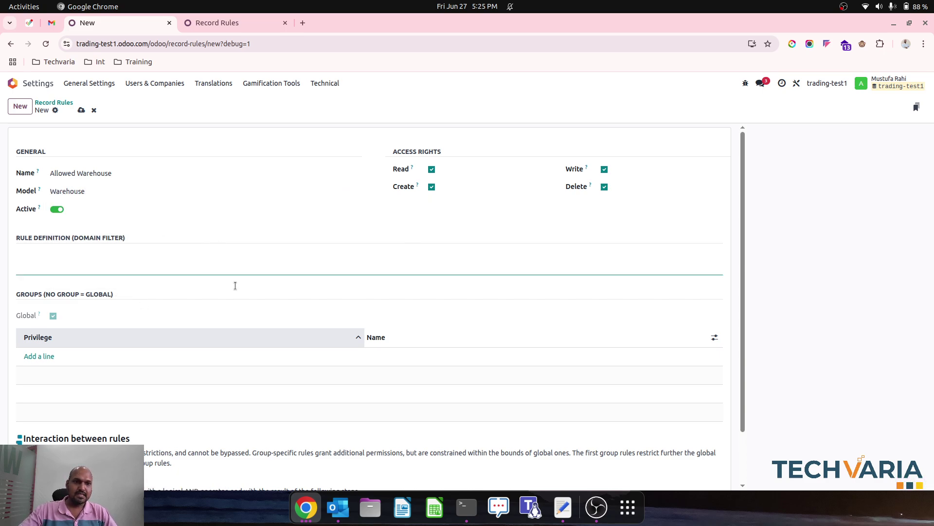
{"action": "left_click", "coordinate": [573, 517]}
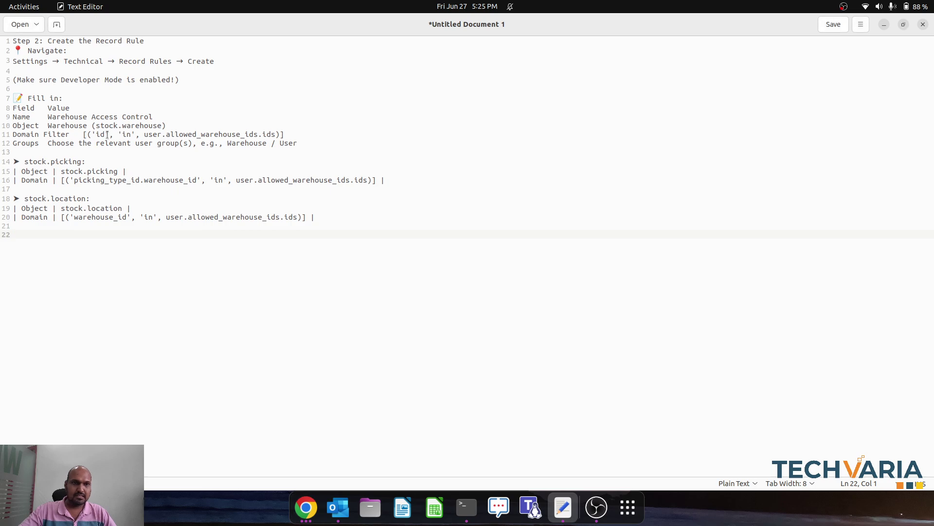
{"action": "left_click_drag", "start_coordinate": [84, 134], "coordinate": [288, 132]}
{"action": "key", "text": "ctrl+c"}
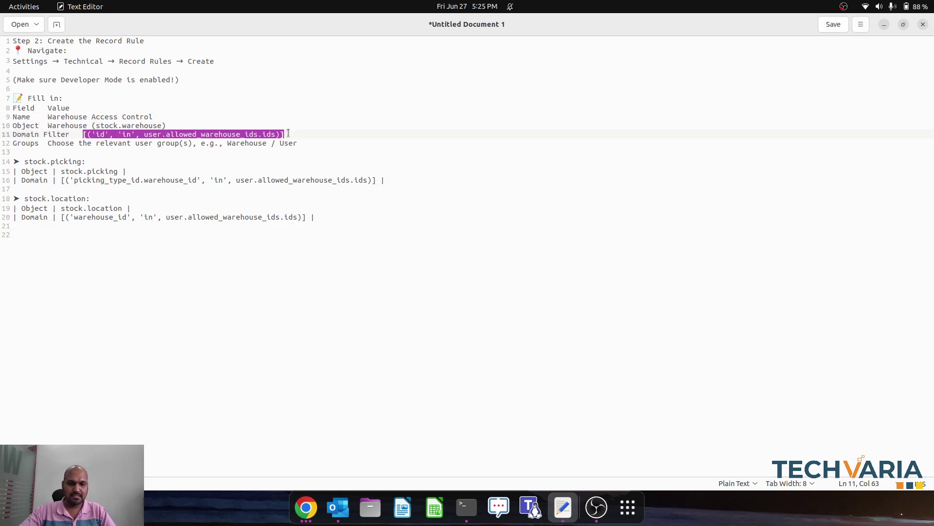
Step: Paste [('id', 'in', user.allowed_warehouse_ids.ids)] as the domain, dismiss the save error, and duplicate the tab
{"action": "left_click", "coordinate": [305, 507]}
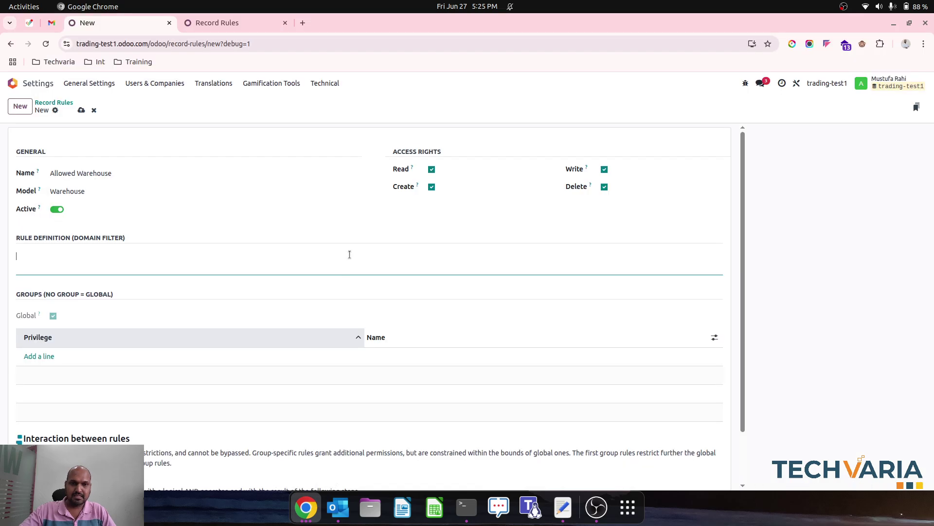
{"action": "key", "text": "ctrl+v"}
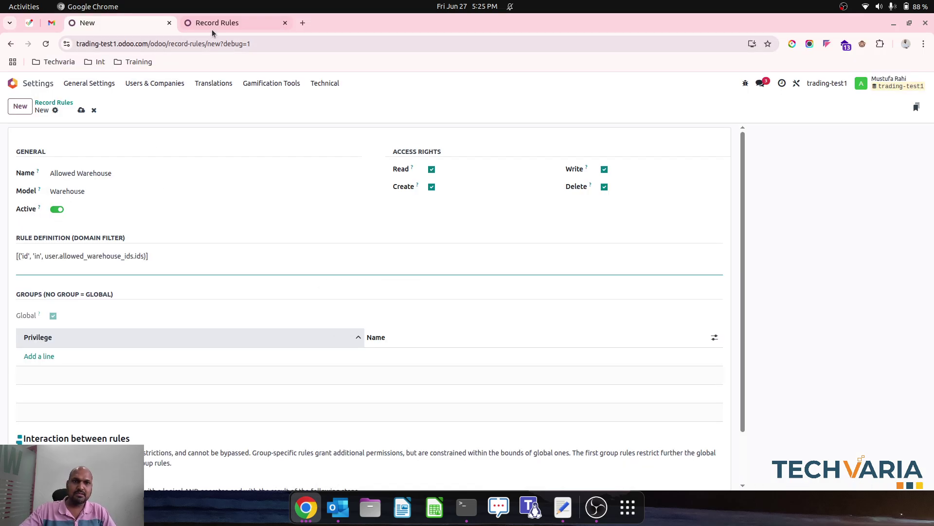
{"action": "left_click", "coordinate": [86, 110]}
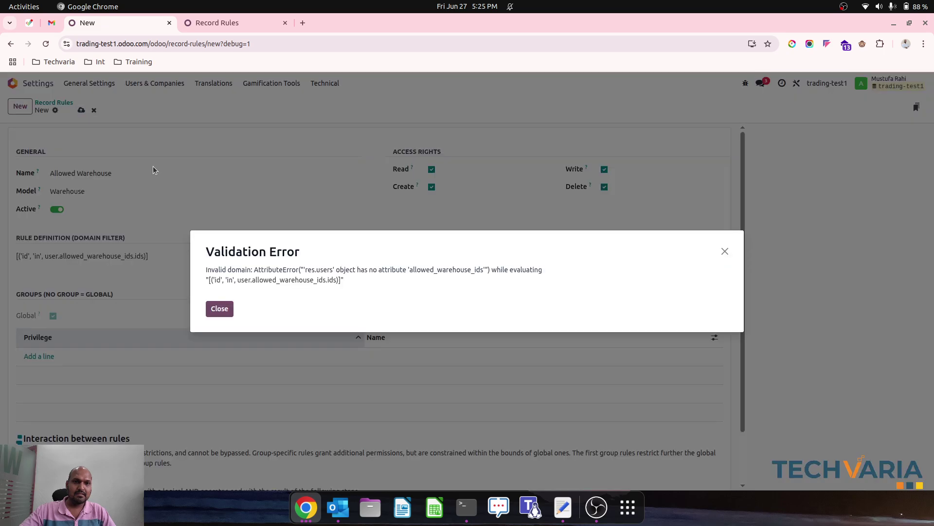
{"action": "left_click", "coordinate": [219, 309]}
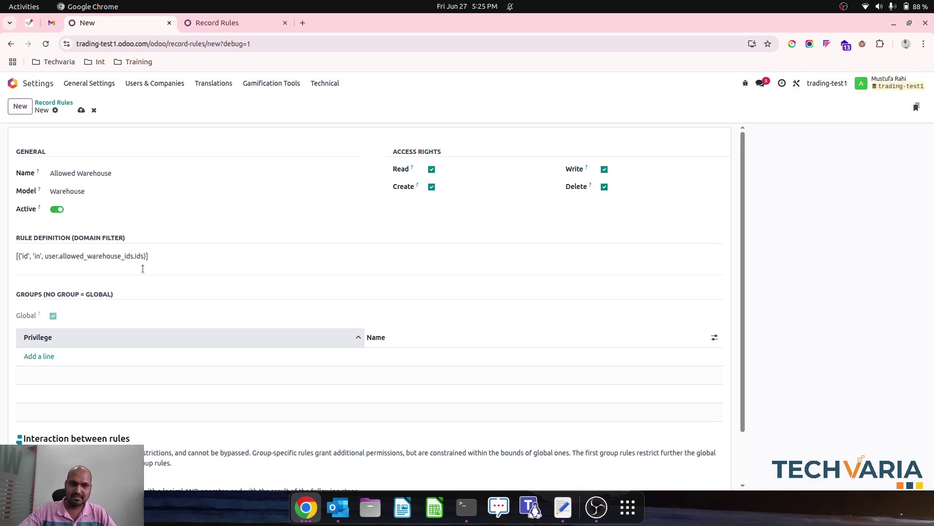
{"action": "right_click", "coordinate": [123, 29]}
{"action": "left_click", "coordinate": [167, 121]}
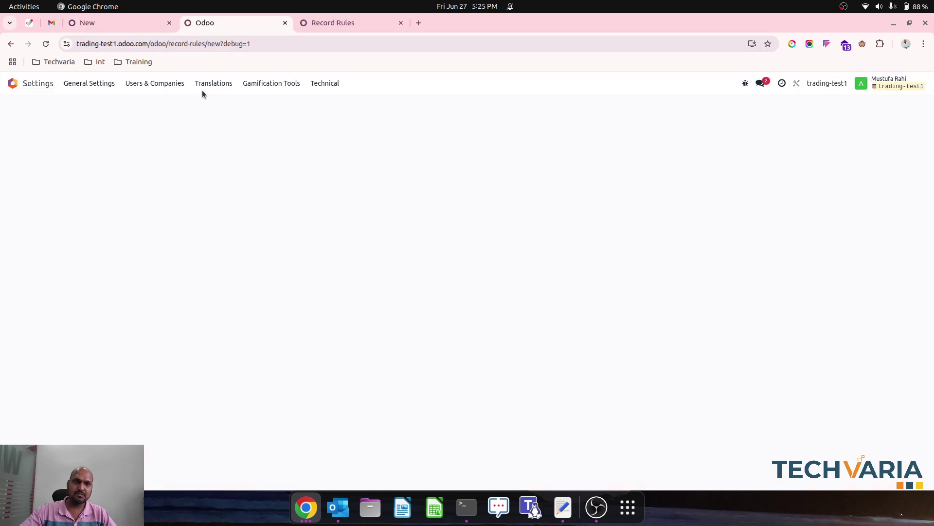
Step: Look up the Allowed Warehouse technical name x_studio_allowed_warehouse on the user's Preferences, then return to the rule
{"action": "left_click", "coordinate": [163, 83]}
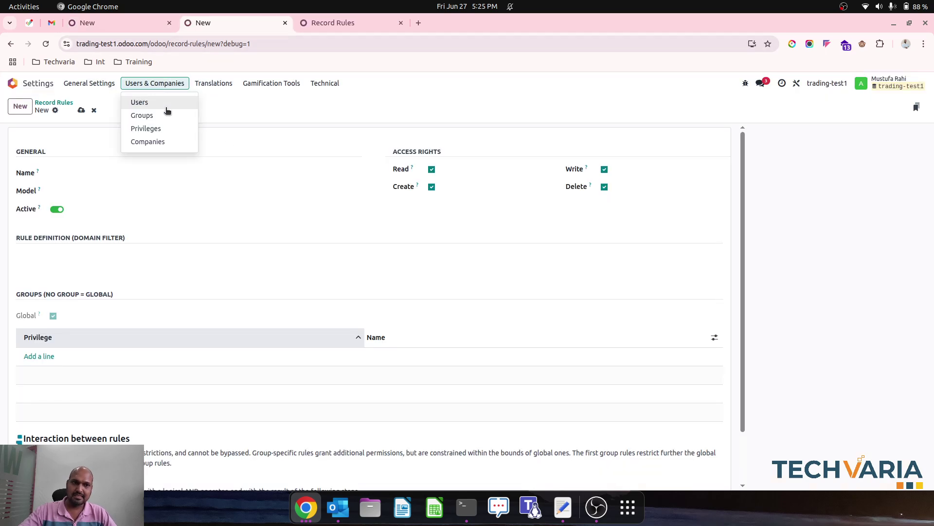
{"action": "left_click", "coordinate": [165, 107]}
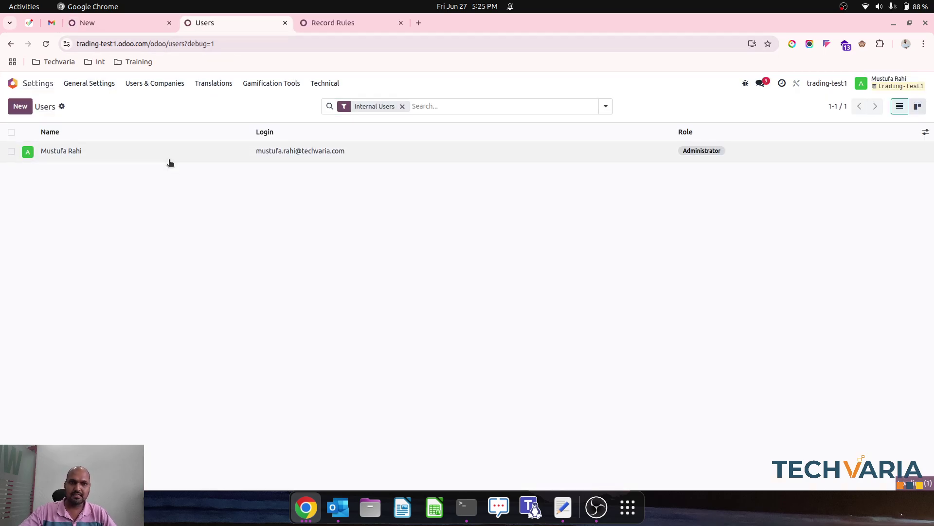
{"action": "left_click", "coordinate": [155, 156]}
{"action": "left_click", "coordinate": [114, 244]}
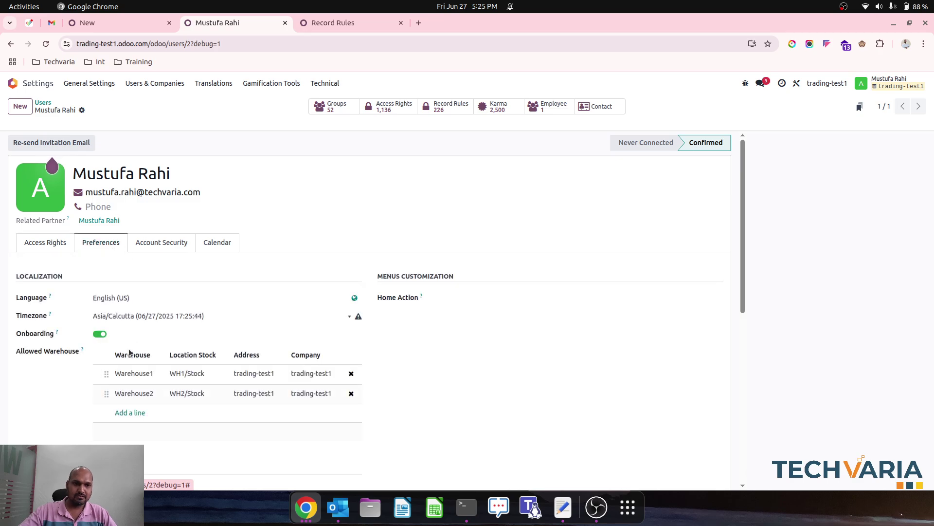
{"action": "mouse_move", "coordinate": [82, 350]}
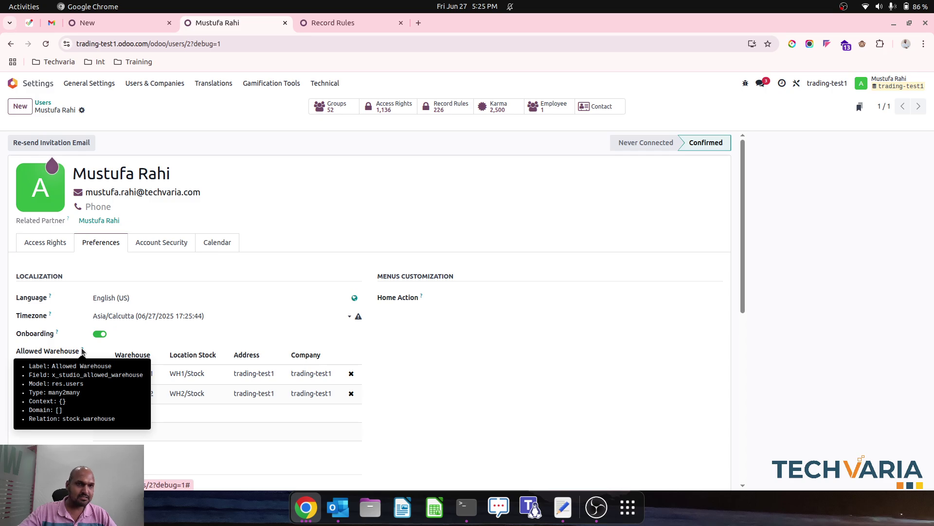
{"action": "left_click", "coordinate": [130, 27]}
Step: Correct the domain to [('id', 'in', user.x_studio_allowed_warehouse.ids)] and save the rule
{"action": "left_click", "coordinate": [223, 310]}
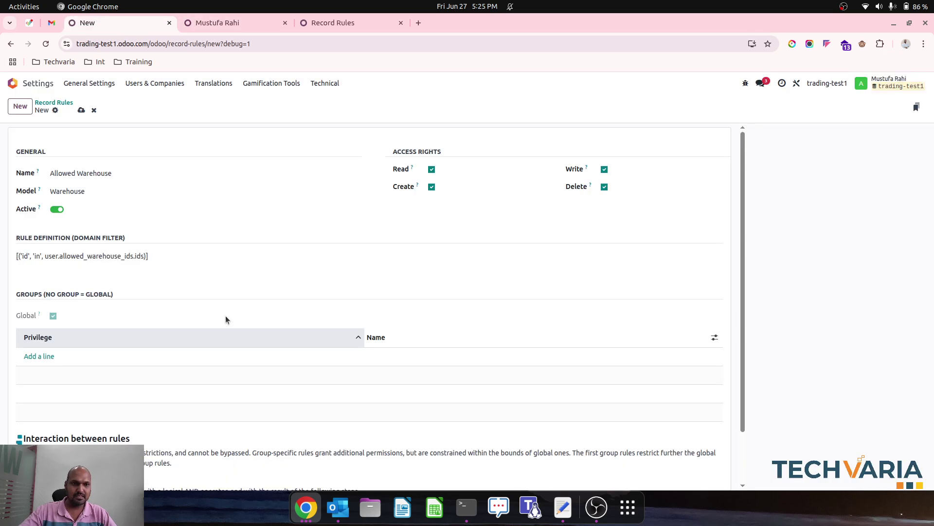
{"action": "left_click", "coordinate": [63, 257]}
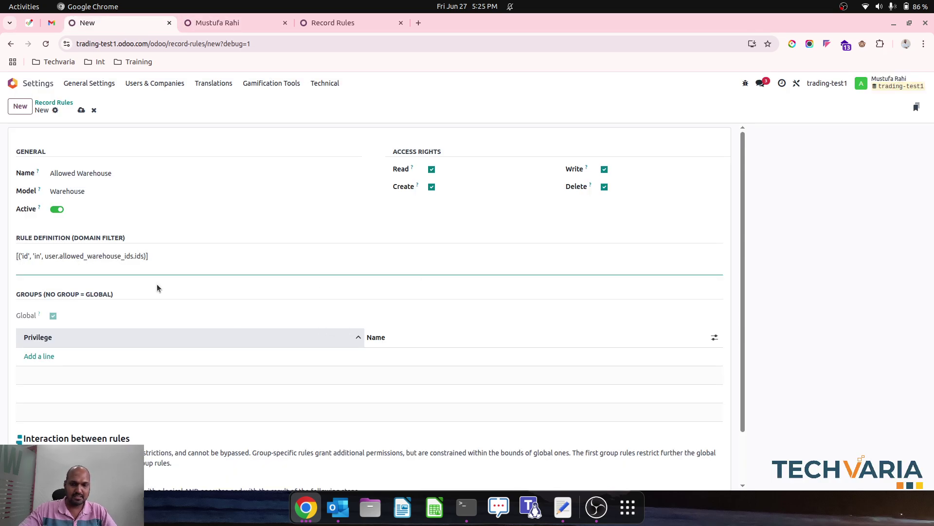
{"action": "type", "text": "x_"}
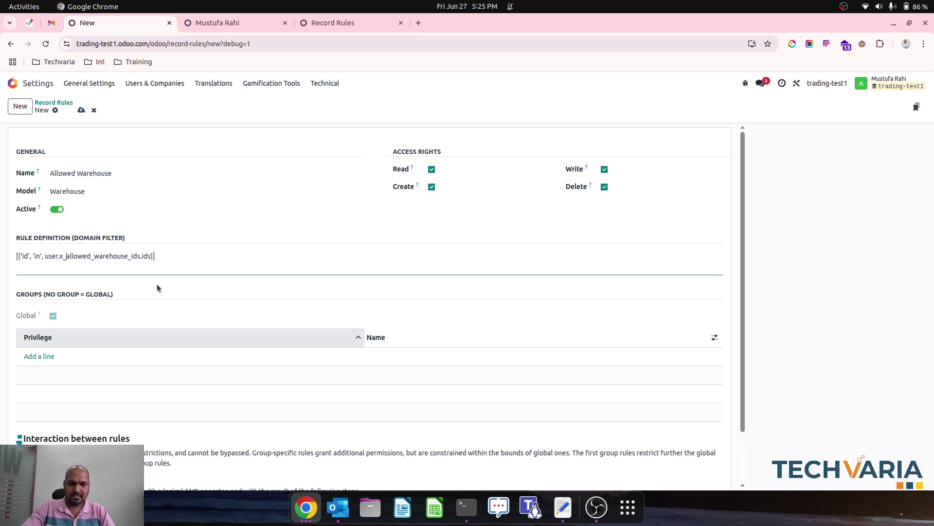
{"action": "type", "text": "studio"}
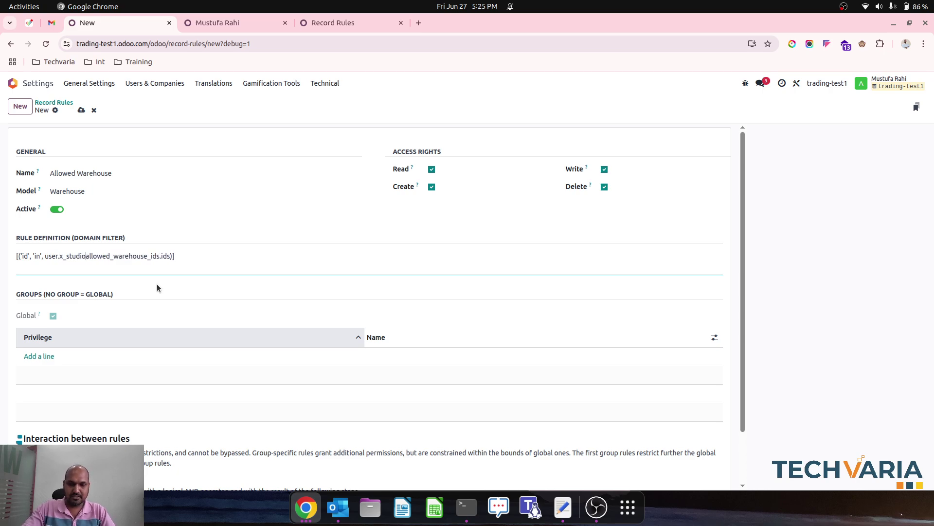
{"action": "type", "text": "_"}
{"action": "key", "text": "Right"}
{"action": "key", "text": "Right"}
{"action": "key", "text": "Right"}
{"action": "key", "text": "Right"}
{"action": "key", "text": "Right"}
{"action": "key", "text": "Right"}
{"action": "key", "text": "Right"}
{"action": "key", "text": "Right"}
{"action": "key", "text": "Right"}
{"action": "key", "text": "Right"}
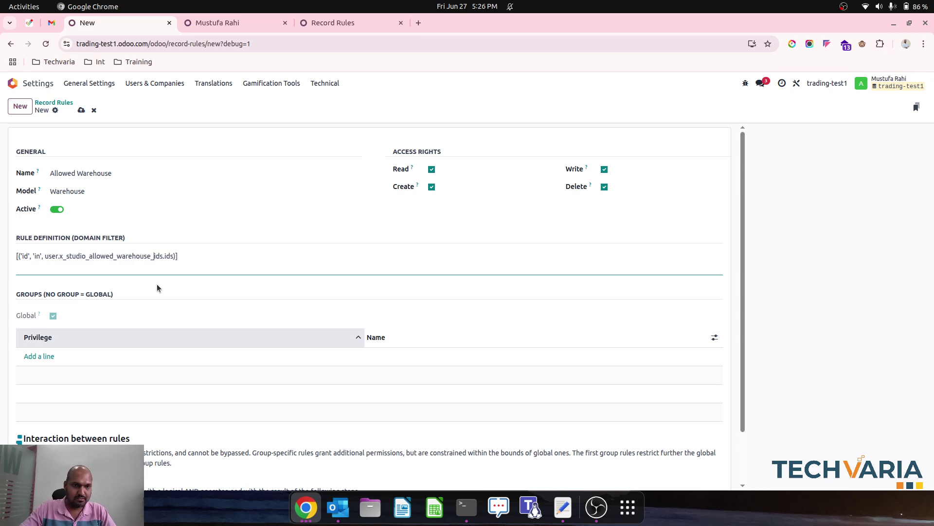
{"action": "key", "text": "shift+Right"}
{"action": "key", "text": "shift+Right"}
{"action": "key", "text": "shift+Right"}
{"action": "key", "text": "BackSpace"}
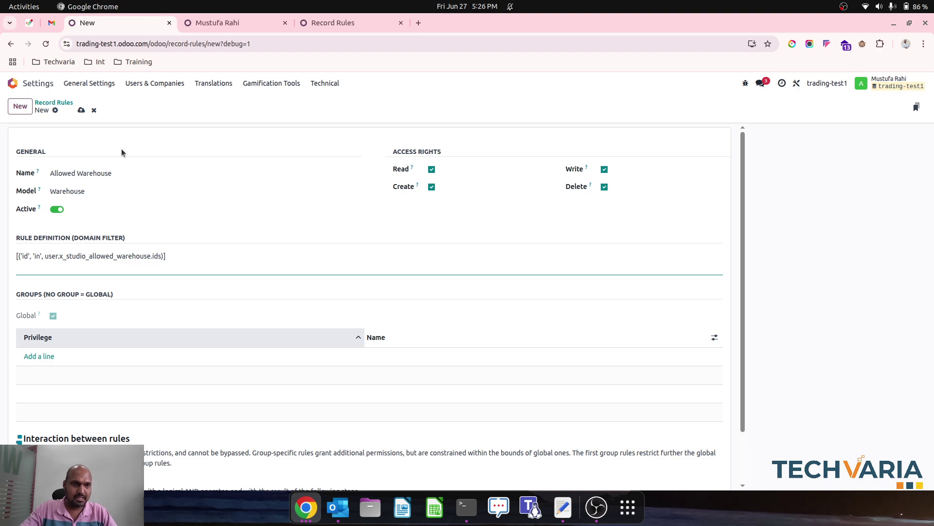
{"action": "key", "text": "alt+s"}
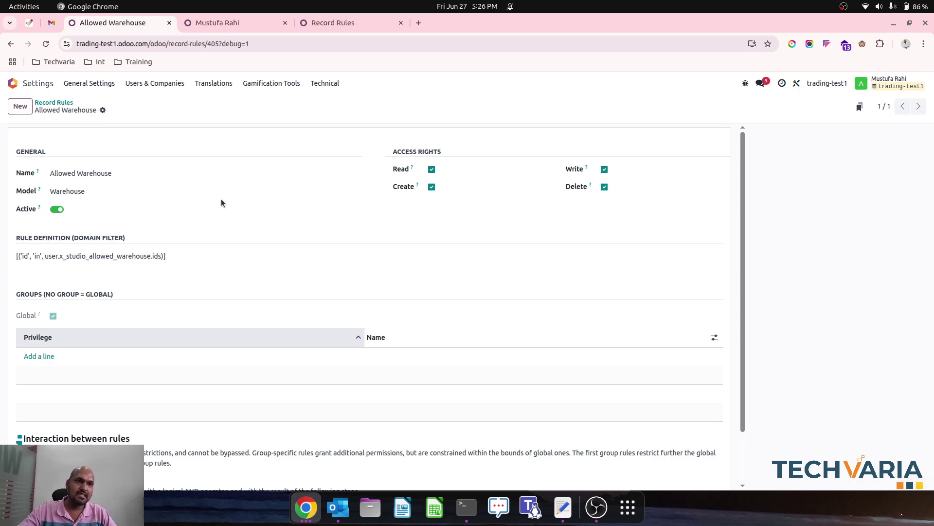
Step: Compare against the reference warehouse record rules, then go to the Users list in the other tab
{"action": "left_click", "coordinate": [61, 104]}
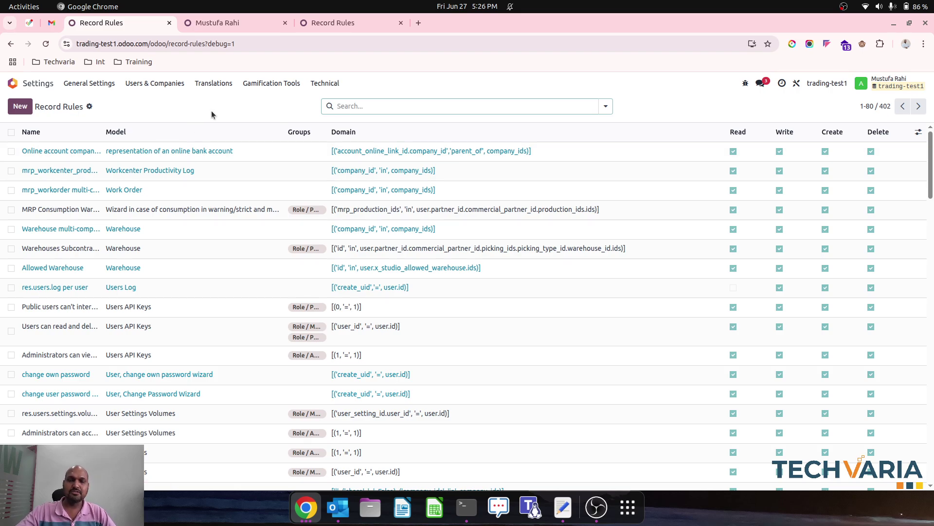
{"action": "left_click", "coordinate": [348, 25]}
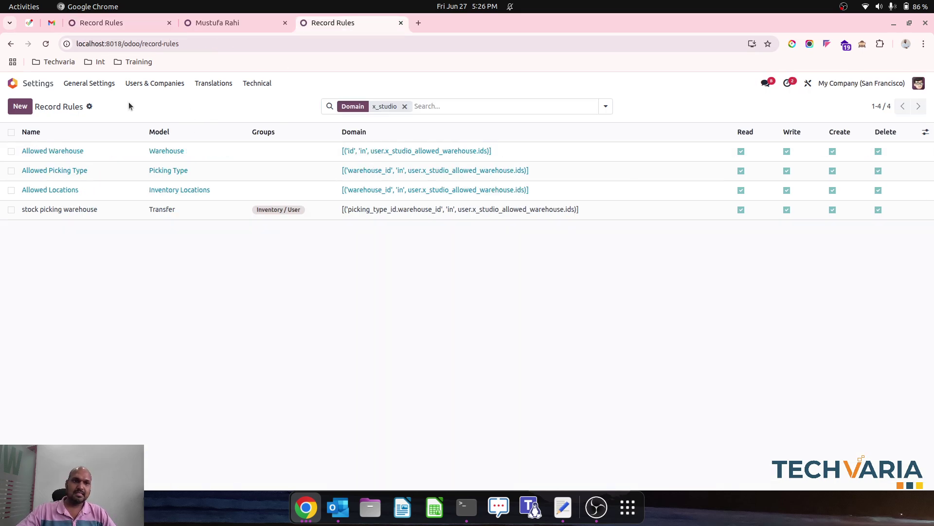
{"action": "left_click", "coordinate": [238, 25]}
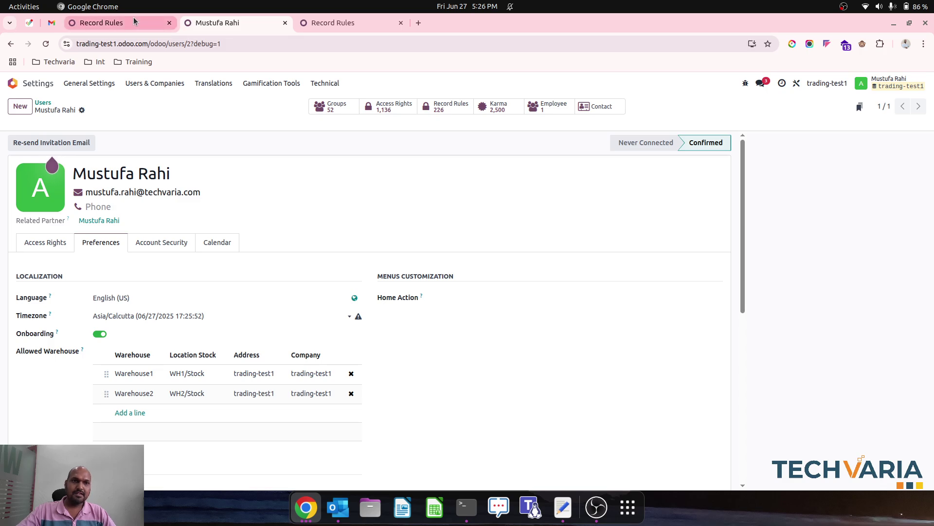
{"action": "left_click", "coordinate": [43, 103]}
Step: Create user 1-WH with its email and Inventory User rights, and save
{"action": "left_click", "coordinate": [21, 106]}
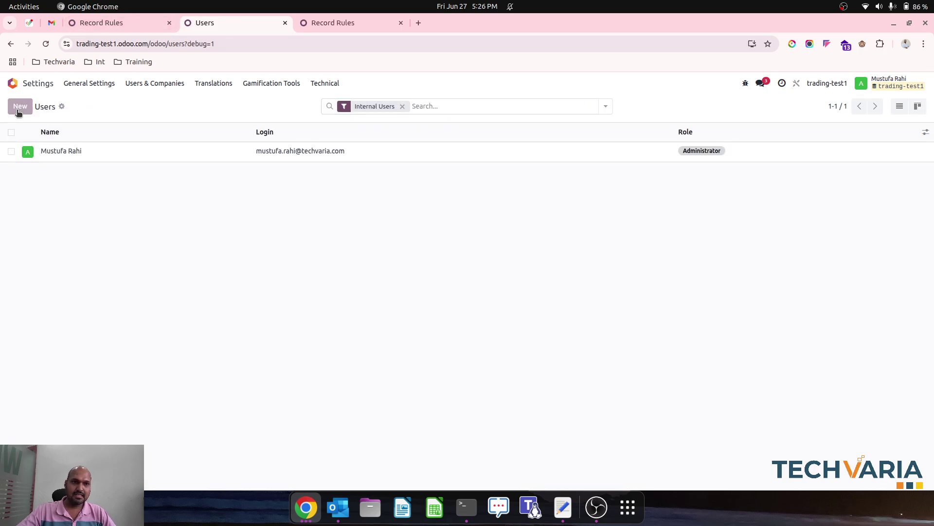
{"action": "type", "text": "Wa"}
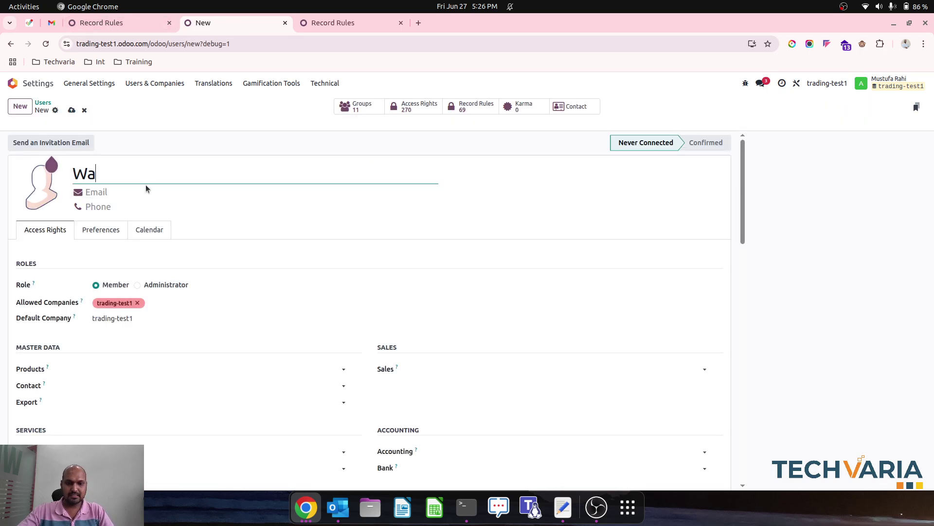
{"action": "type", "text": "rehouse"}
{"action": "key", "text": "BackSpace"}
{"action": "key", "text": "BackSpace"}
{"action": "key", "text": "BackSpace"}
{"action": "key", "text": "BackSpace"}
{"action": "key", "text": "BackSpace"}
{"action": "key", "text": "BackSpace"}
{"action": "key", "text": "BackSpace"}
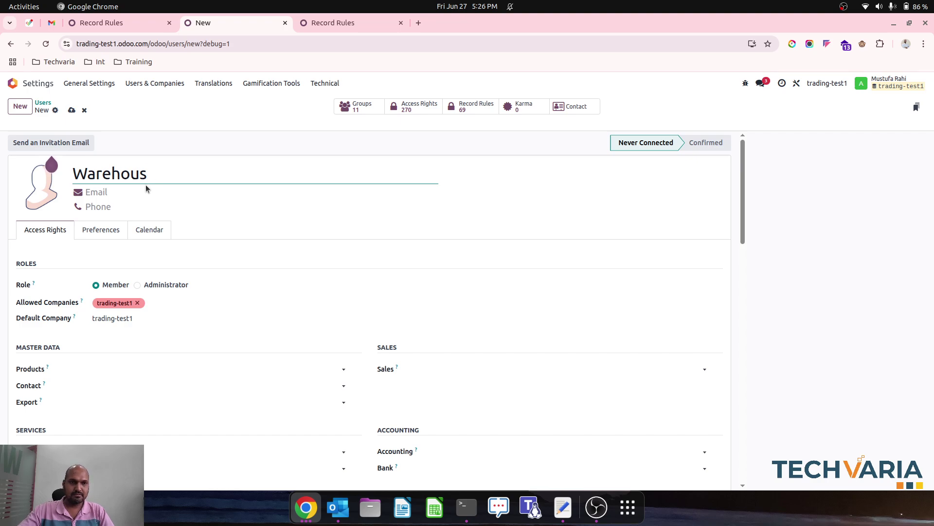
{"action": "key", "text": "BackSpace"}
{"action": "key", "text": "BackSpace"}
{"action": "type", "text": "1-WH"}
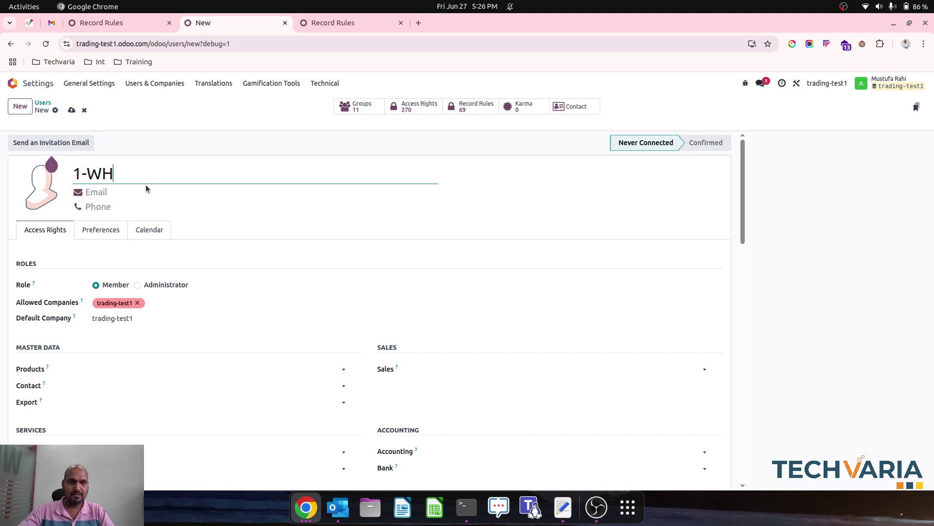
{"action": "left_click", "coordinate": [131, 195]}
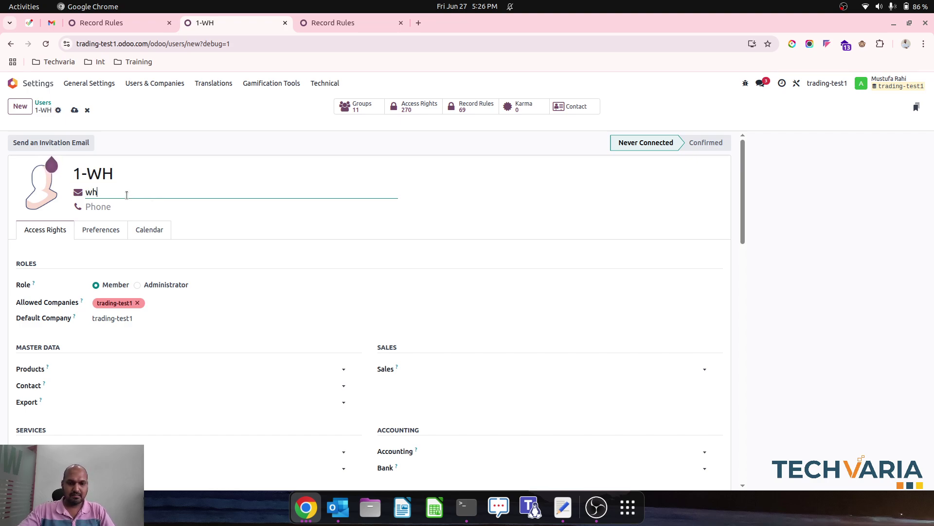
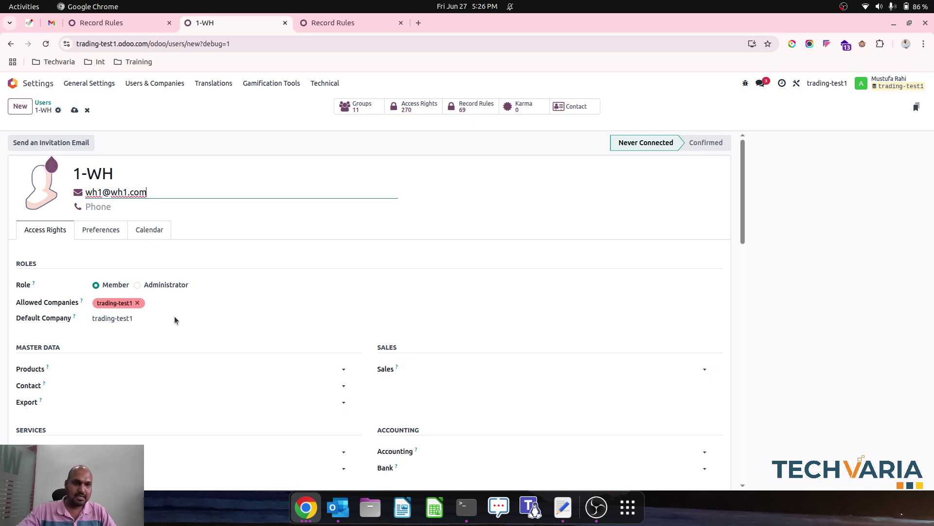
{"action": "scroll", "coordinate": [195, 316], "scroll_direction": "down", "scroll_amount": 2}
{"action": "scroll", "coordinate": [194, 316], "scroll_direction": "down", "scroll_amount": 1}
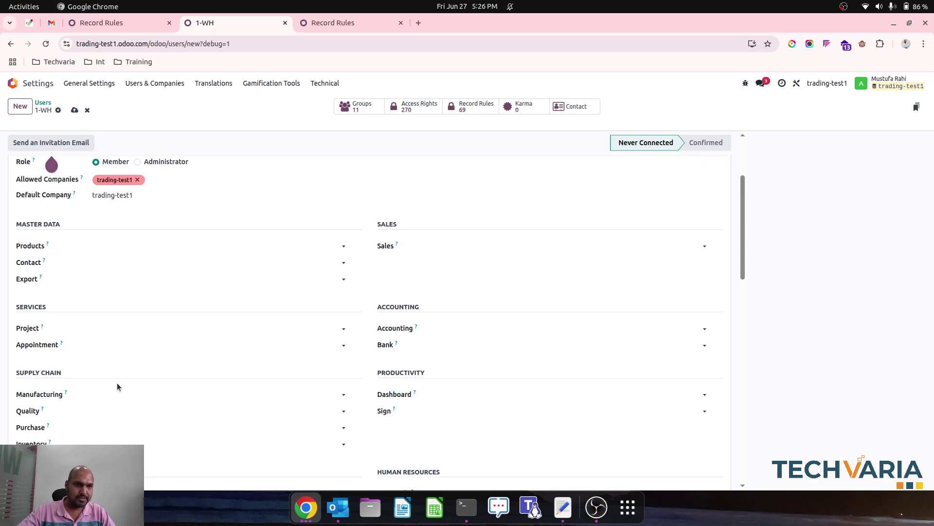
{"action": "scroll", "coordinate": [116, 384], "scroll_direction": "down", "scroll_amount": 2}
{"action": "left_click", "coordinate": [127, 354]}
{"action": "left_click", "coordinate": [129, 366]}
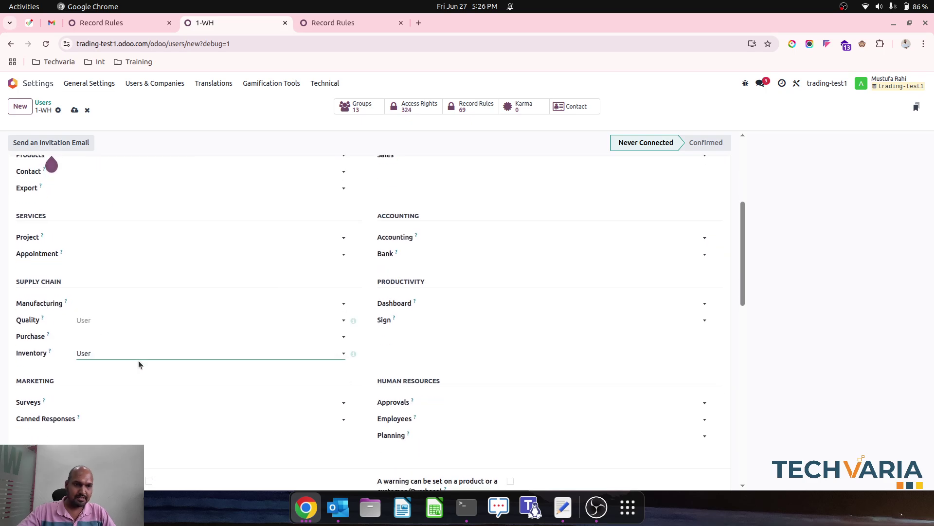
{"action": "left_click", "coordinate": [74, 111]}
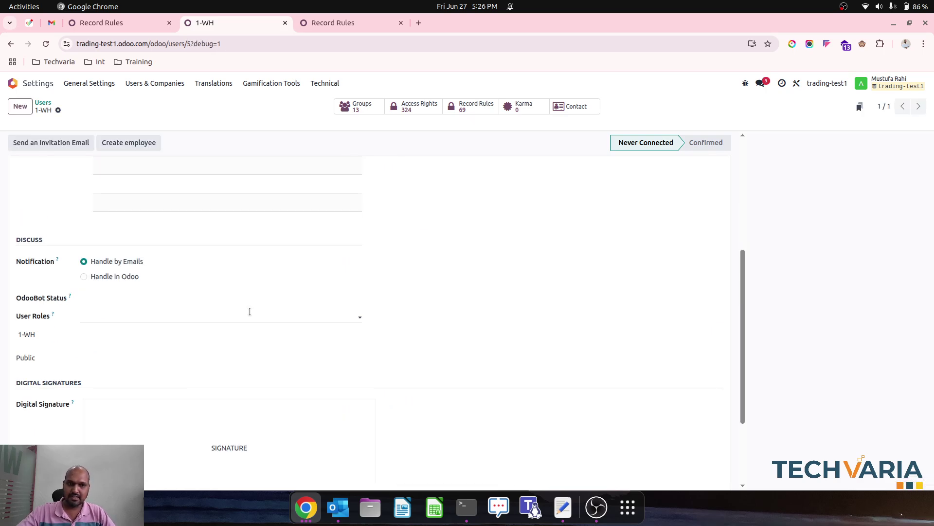
Step: Add Warehouse1 as the user's only allowed warehouse and save
{"action": "scroll", "coordinate": [136, 308], "scroll_direction": "down", "scroll_amount": 2}
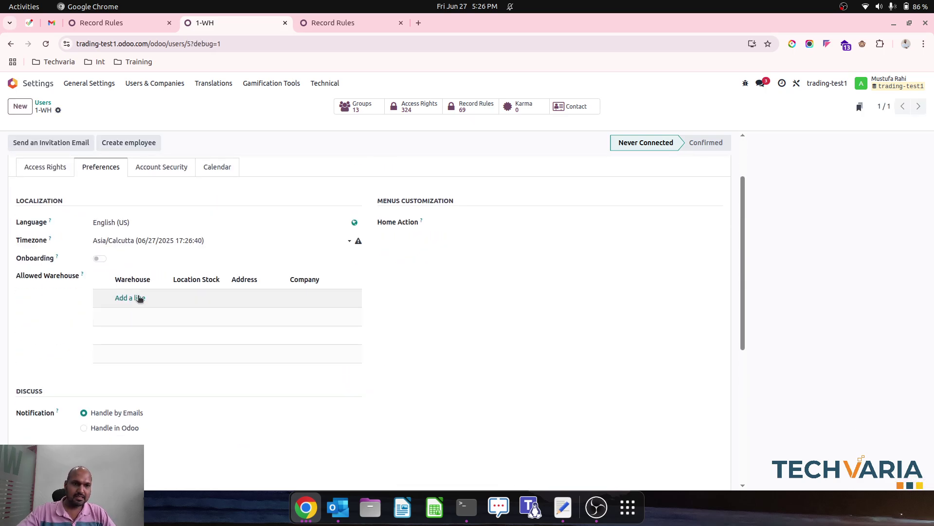
{"action": "left_click", "coordinate": [136, 298]}
{"action": "left_click", "coordinate": [241, 170]}
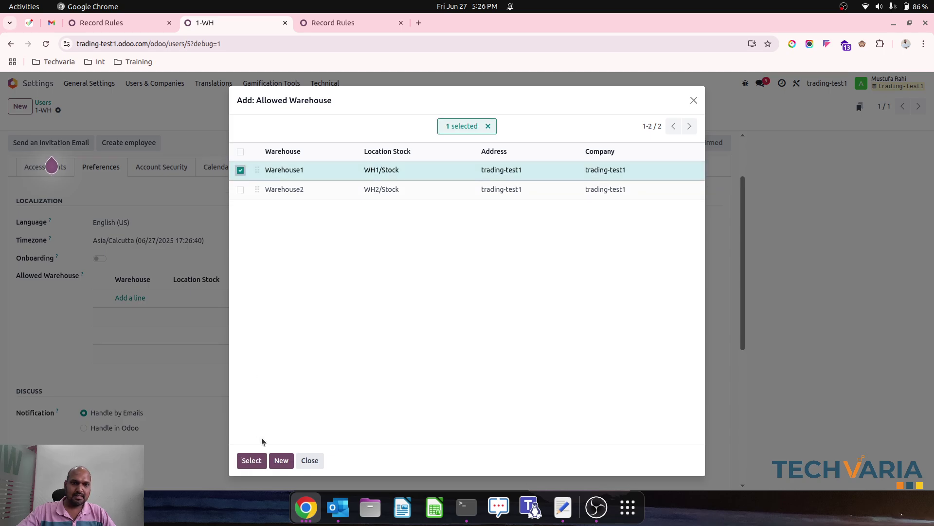
{"action": "left_click", "coordinate": [252, 459]}
{"action": "left_click", "coordinate": [75, 110]}
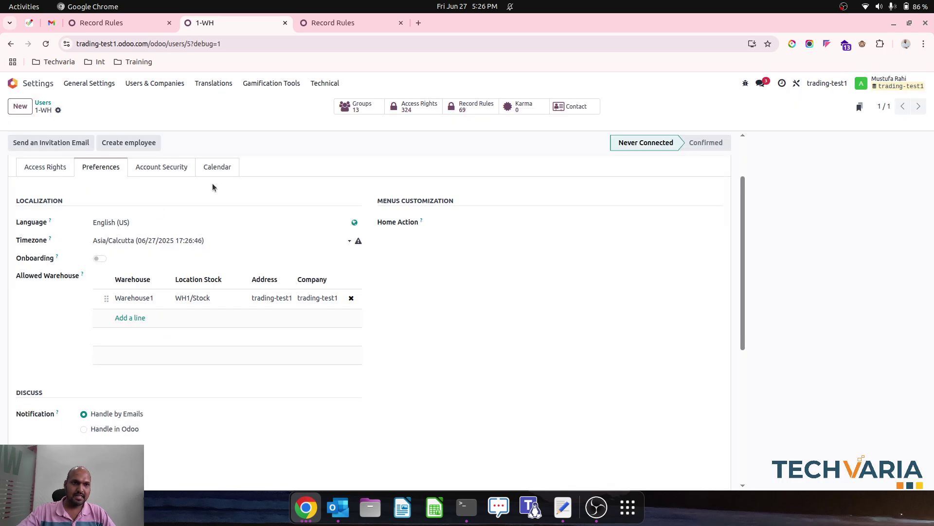
Step: Set a new login password for the 1-WH user through Change Password, then select the page address
{"action": "left_click", "coordinate": [58, 110]}
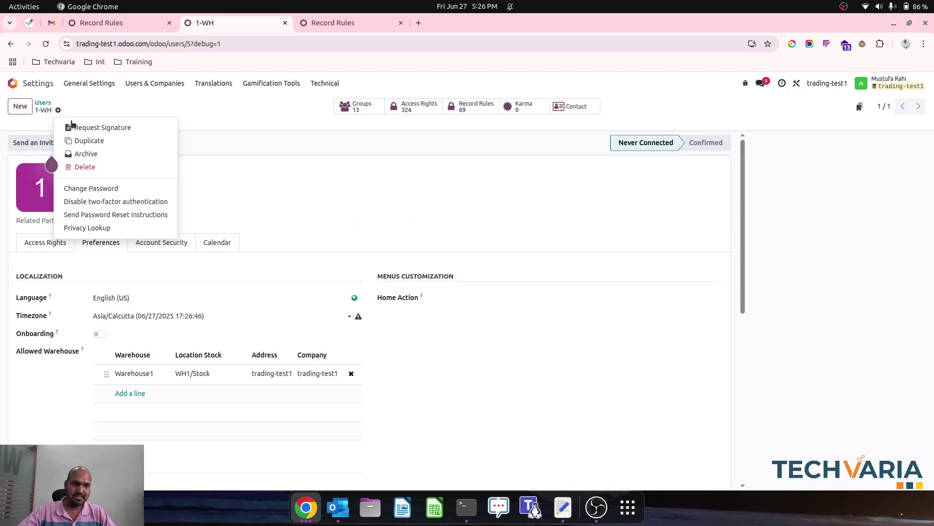
{"action": "left_click", "coordinate": [127, 184]}
{"action": "left_click", "coordinate": [496, 263]}
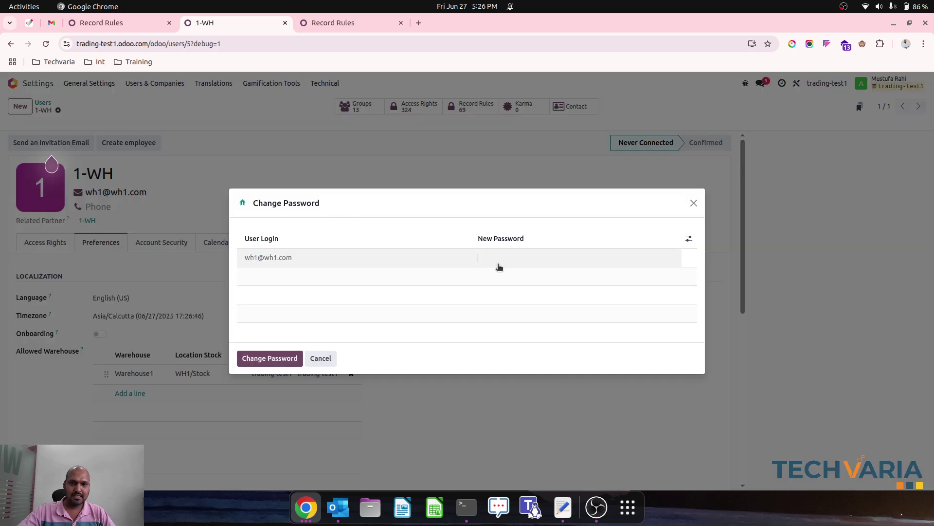
{"action": "type", "text": "1"}
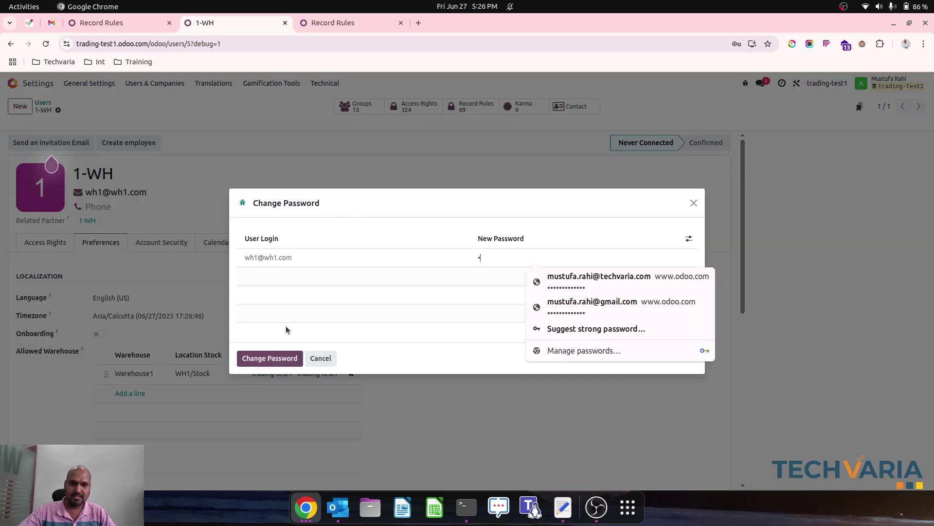
{"action": "left_click", "coordinate": [270, 358]}
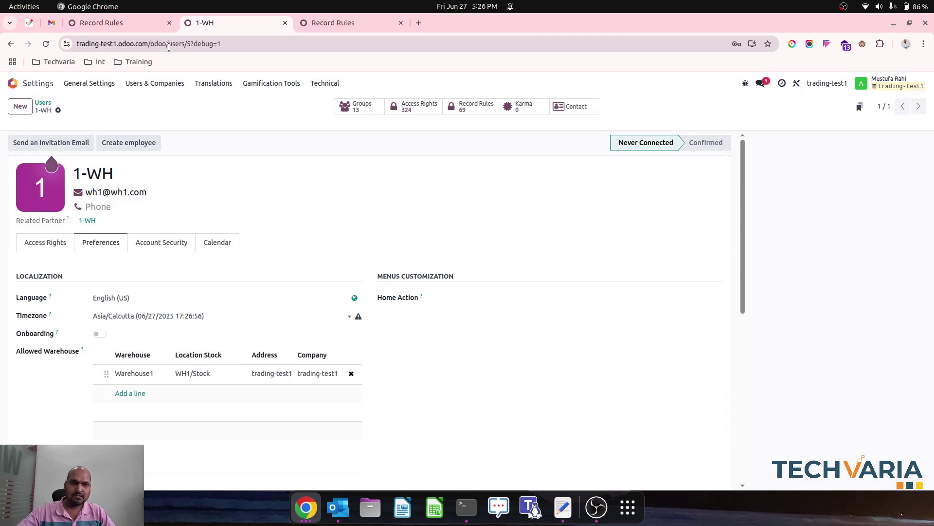
{"action": "left_click", "coordinate": [169, 47]}
{"action": "key", "text": "ctrl+c"}
Step: In a new browser tab, log in to Odoo with the 1-WH user's login e-mail and new password
{"action": "mouse_move", "coordinate": [294, 513]}
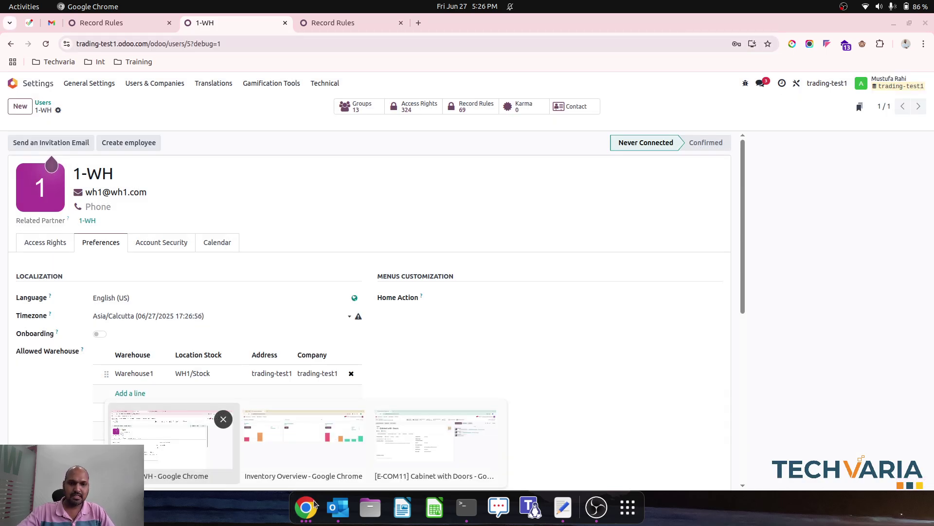
{"action": "left_click", "coordinate": [307, 441]}
{"action": "left_click", "coordinate": [186, 23]}
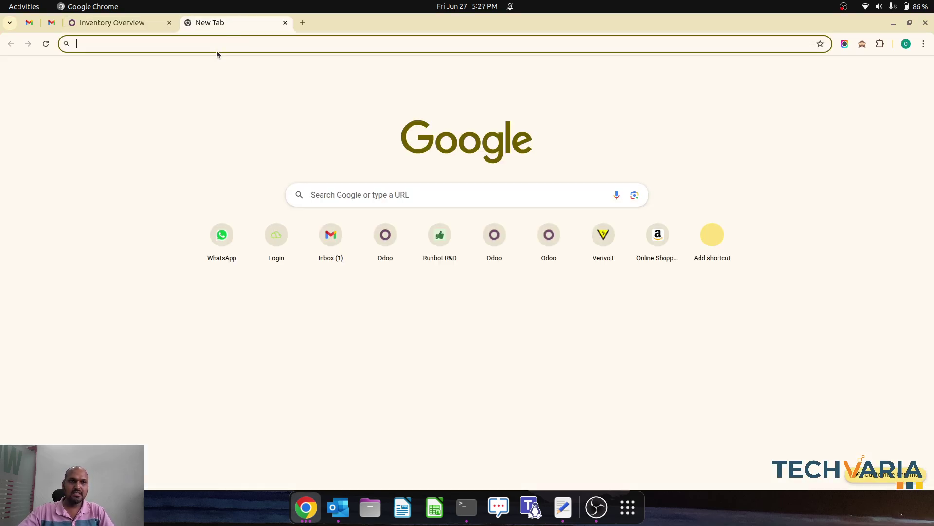
{"action": "key", "text": "ctrl+v"}
{"action": "key", "text": "Return"}
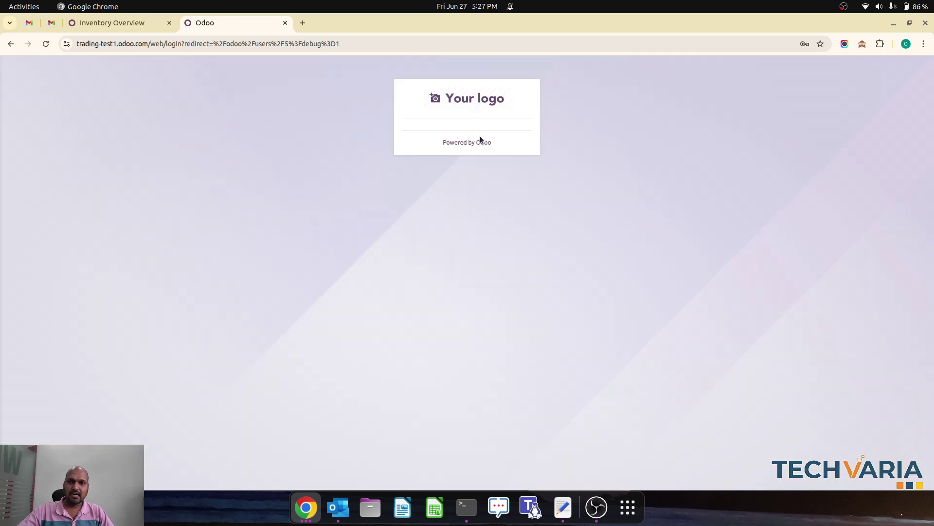
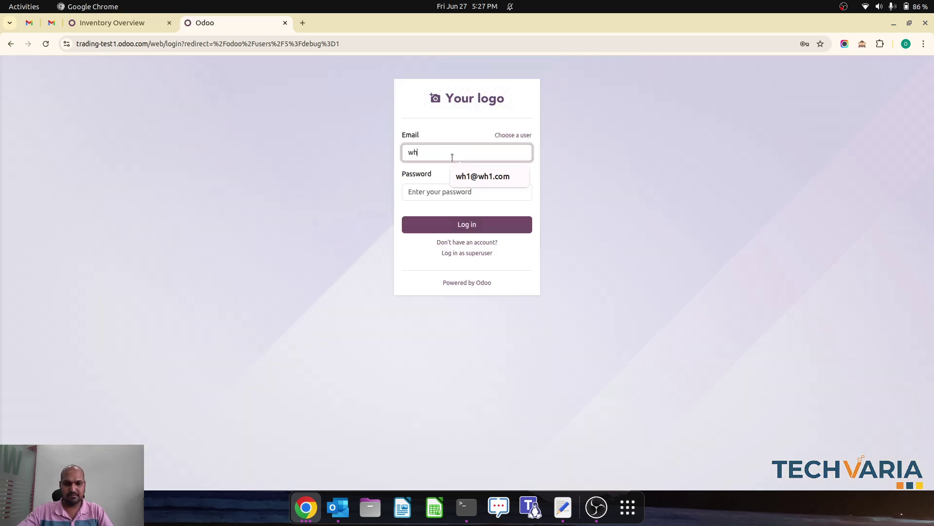
{"action": "key", "text": "Tab"}
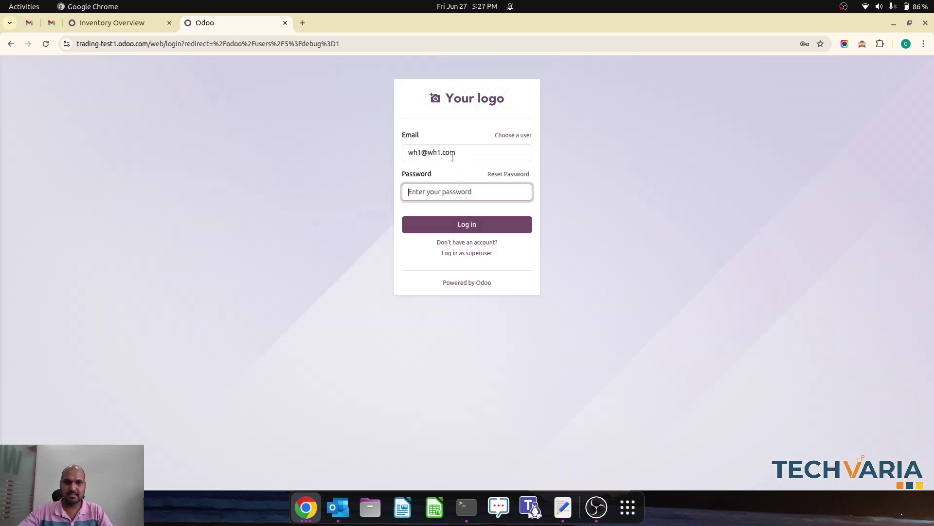
{"action": "type", "text": "1"}
{"action": "key", "text": "Return"}
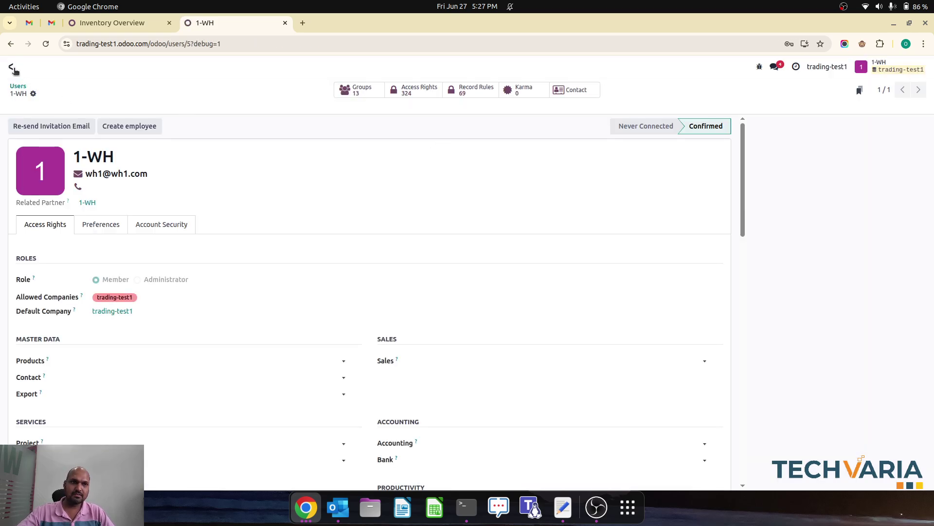
Step: Open the Inventory Overview, which still lists Warehouse1 and Warehouse2 operation types
{"action": "left_click", "coordinate": [11, 66]}
{"action": "left_click", "coordinate": [564, 214]}
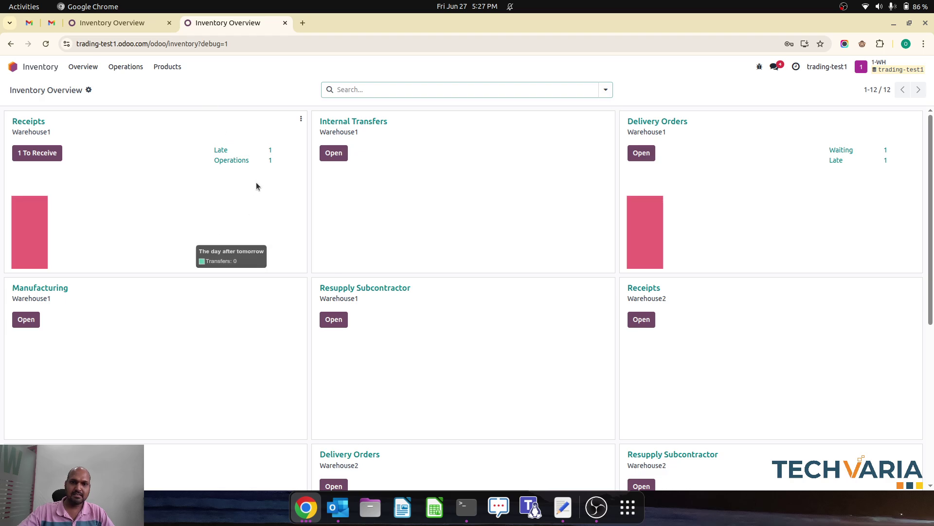
{"action": "scroll", "coordinate": [256, 182], "scroll_direction": "down", "scroll_amount": 5}
{"action": "scroll", "coordinate": [256, 182], "scroll_direction": "up", "scroll_amount": 5}
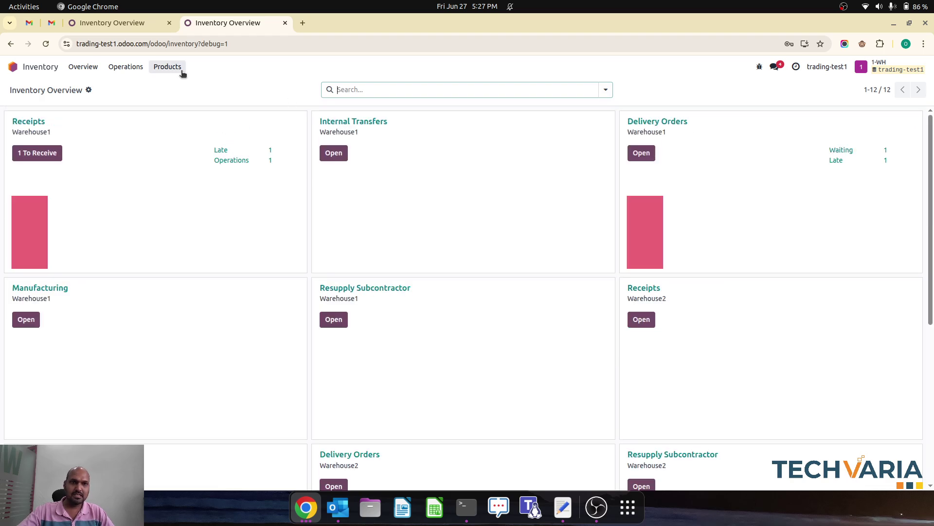
{"action": "scroll", "coordinate": [228, 311], "scroll_direction": "down", "scroll_amount": 5}
{"action": "scroll", "coordinate": [229, 311], "scroll_direction": "up", "scroll_amount": 5}
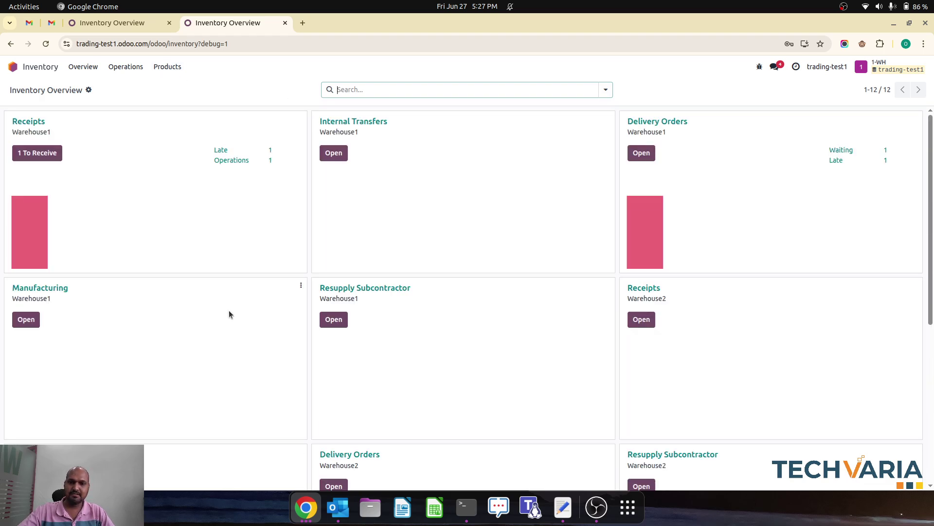
{"action": "left_click", "coordinate": [311, 521]}
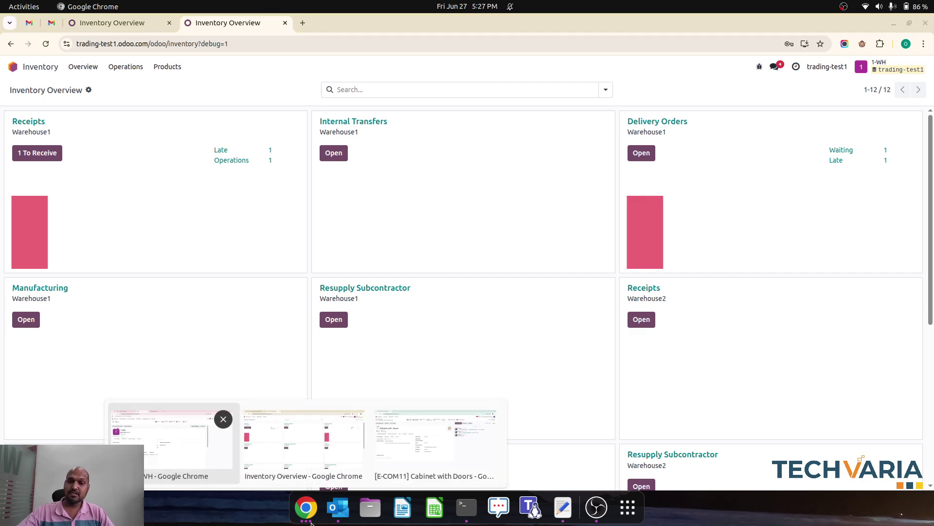
Step: Switch back to the admin window's trading-test1 Record Rules list
{"action": "left_click", "coordinate": [203, 440]}
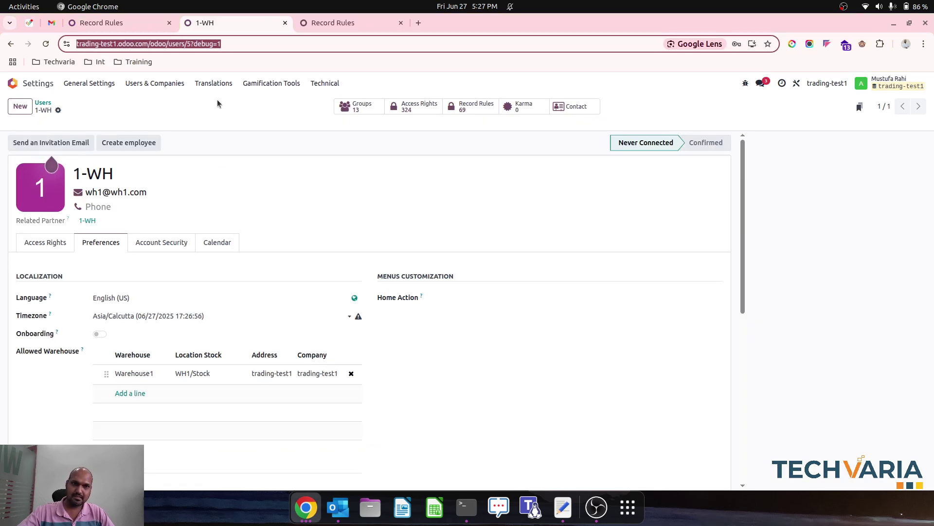
{"action": "left_click", "coordinate": [315, 25]}
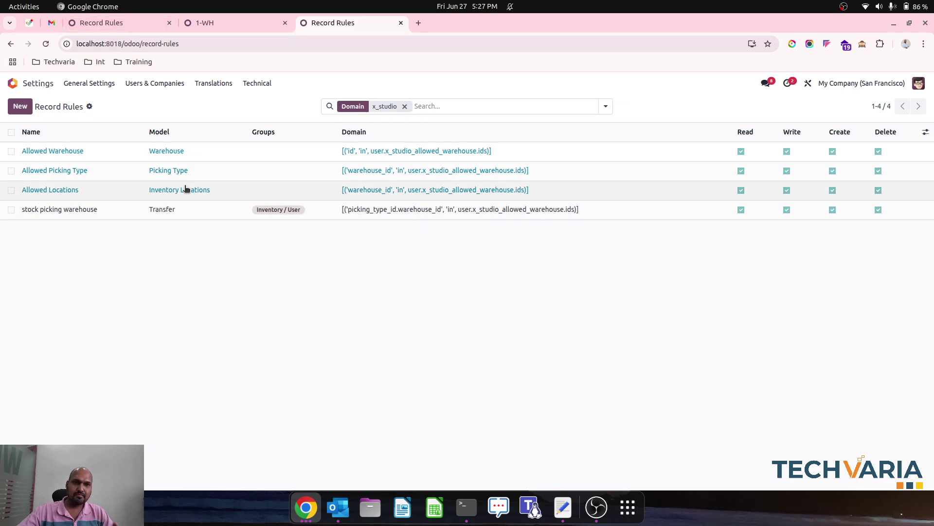
{"action": "left_click", "coordinate": [127, 21]}
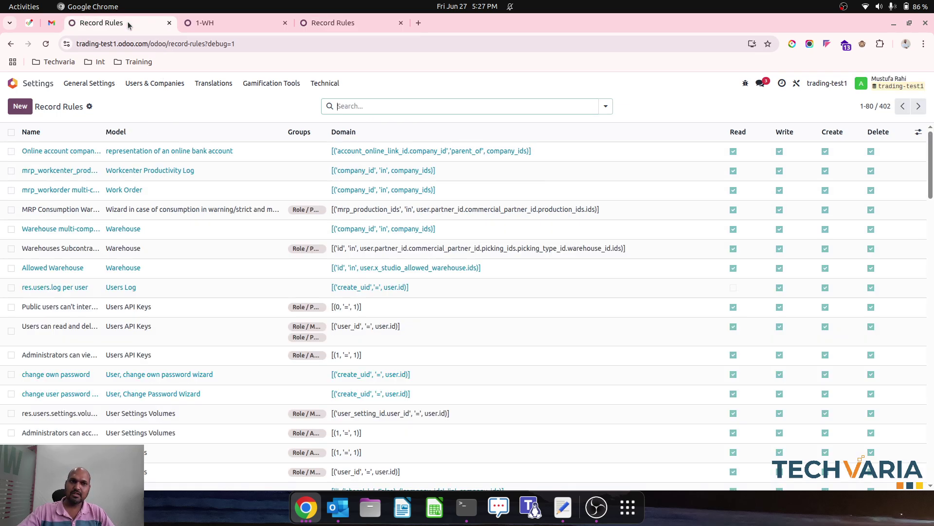
Step: Start a new record rule named 'Allowed Location' with the Warehouse model
{"action": "left_click", "coordinate": [19, 106]}
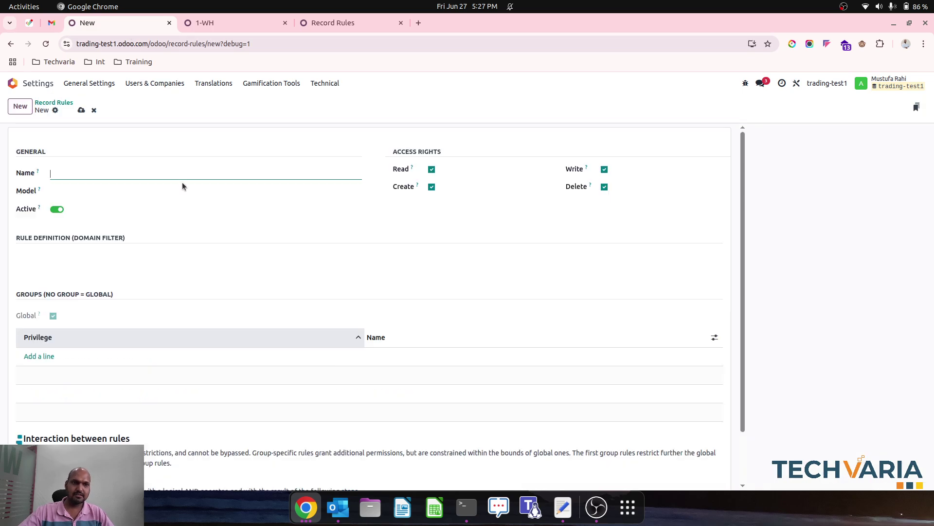
{"action": "type", "text": "Allowed"}
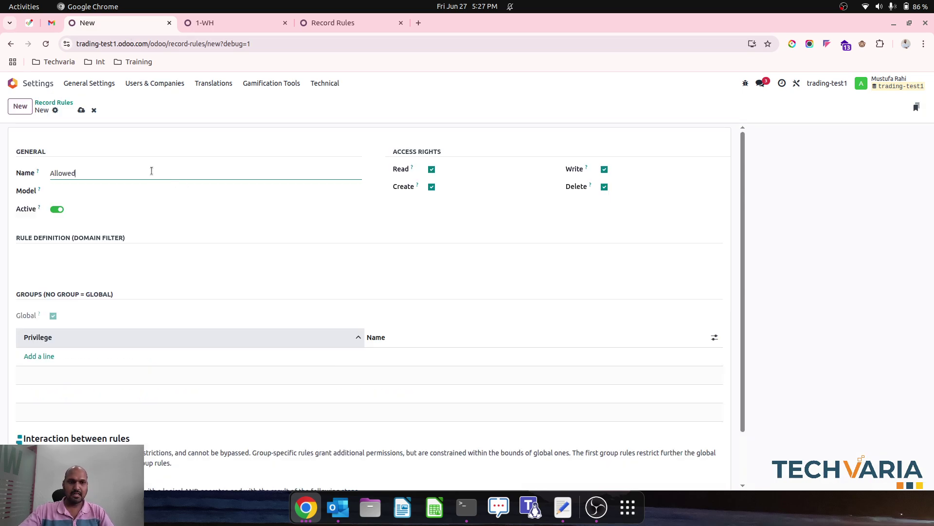
{"action": "type", "text": " Location"}
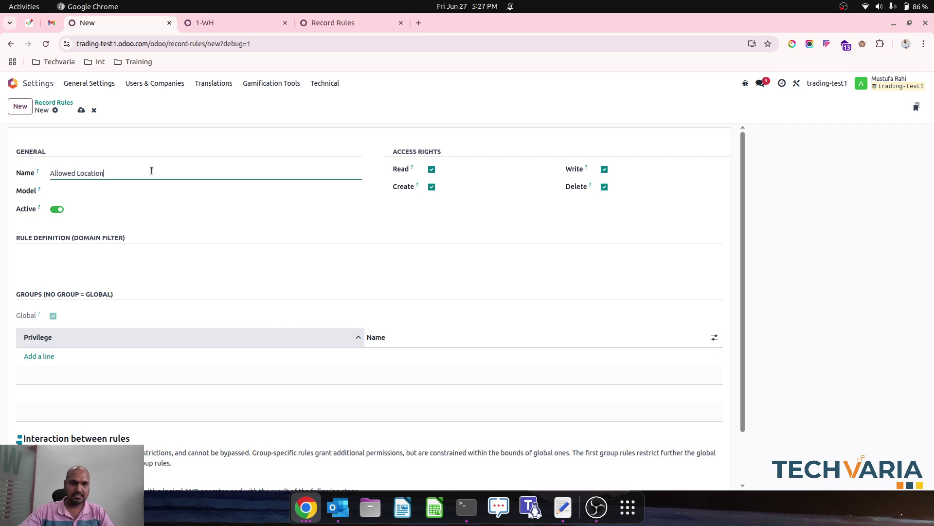
{"action": "key", "text": "Tab"}
{"action": "type", "text": "loca"}
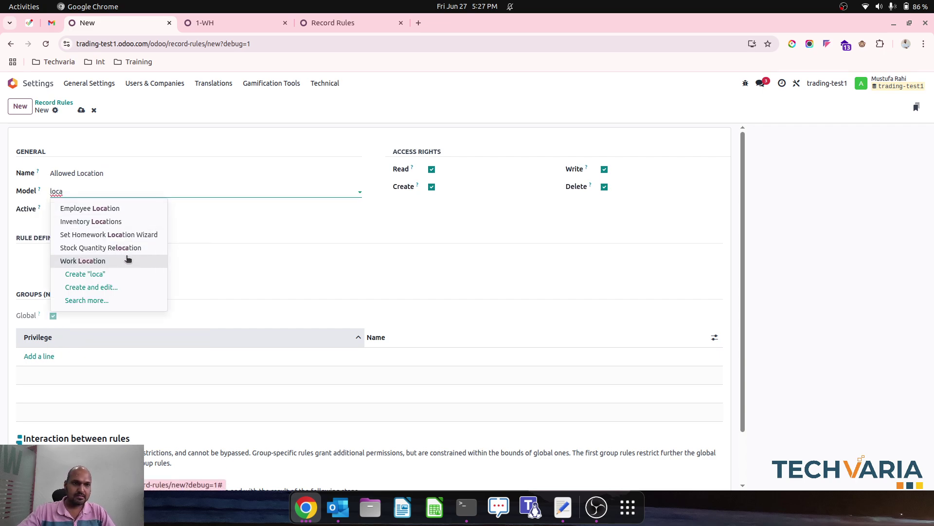
{"action": "key", "text": "BackSpace"}
{"action": "key", "text": "BackSpace"}
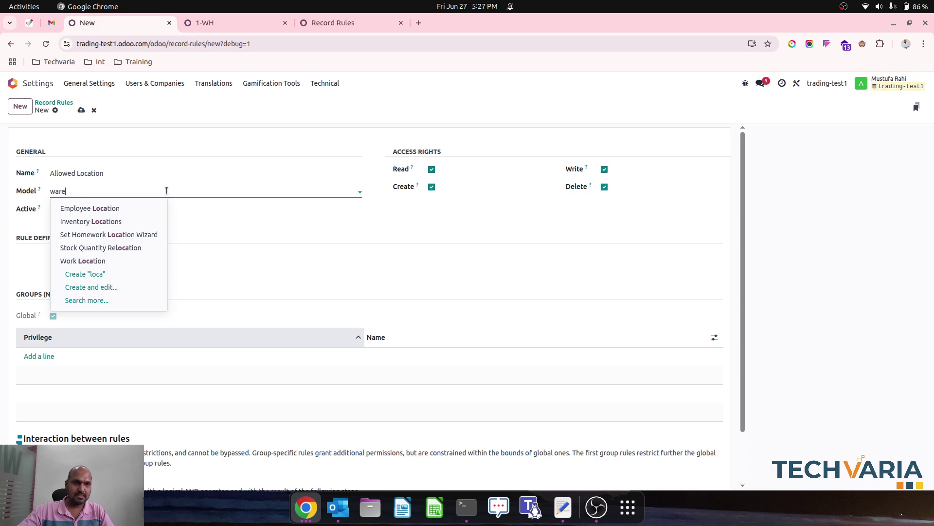
{"action": "type", "text": "ware"}
{"action": "left_click", "coordinate": [128, 235]}
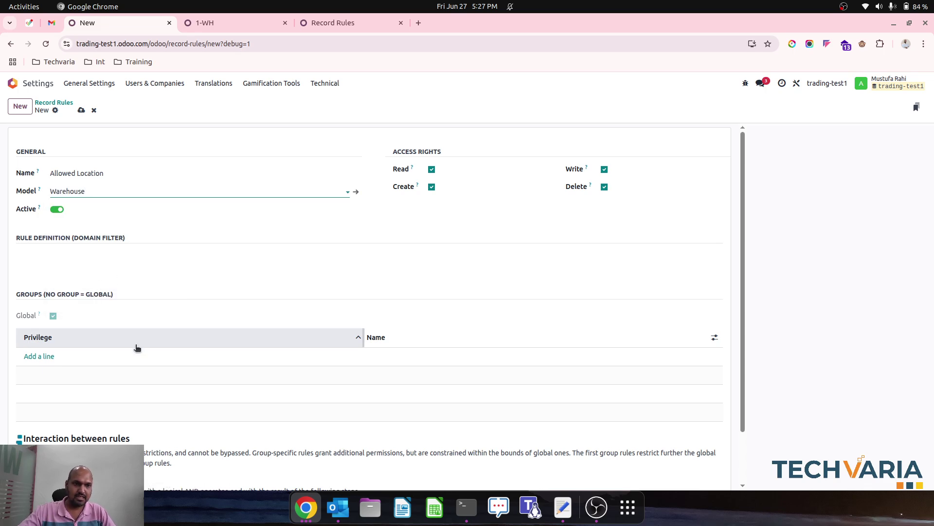
Step: Copy the stock.location domain from the notes, search the model as 'stock', and check the reference rules
{"action": "key", "text": "alt+Tab"}
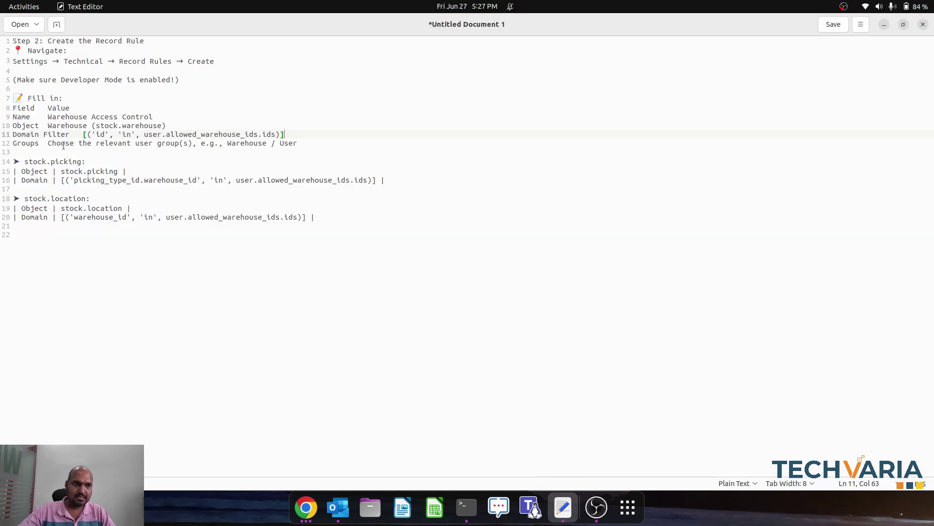
{"action": "left_click_drag", "start_coordinate": [61, 217], "coordinate": [309, 219]}
{"action": "key", "text": "ctrl+c"}
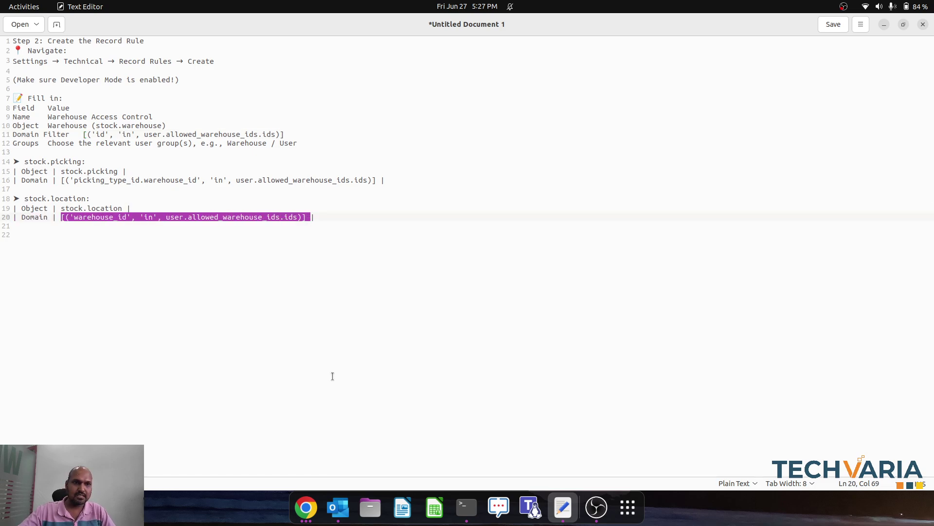
{"action": "left_click", "coordinate": [307, 509]}
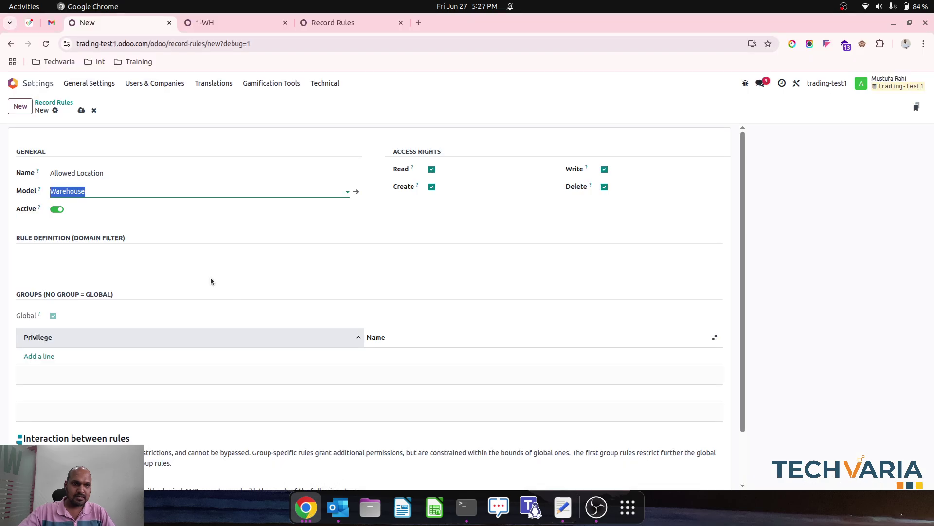
{"action": "key", "text": "BackSpace"}
{"action": "type", "text": "stock"}
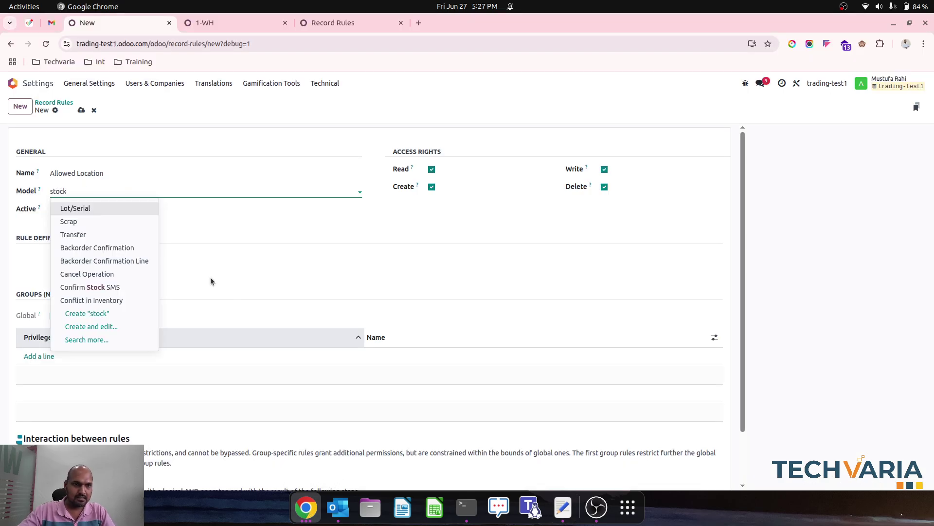
{"action": "type", "text": " l"}
{"action": "key", "text": "BackSpace"}
{"action": "key", "text": "BackSpace"}
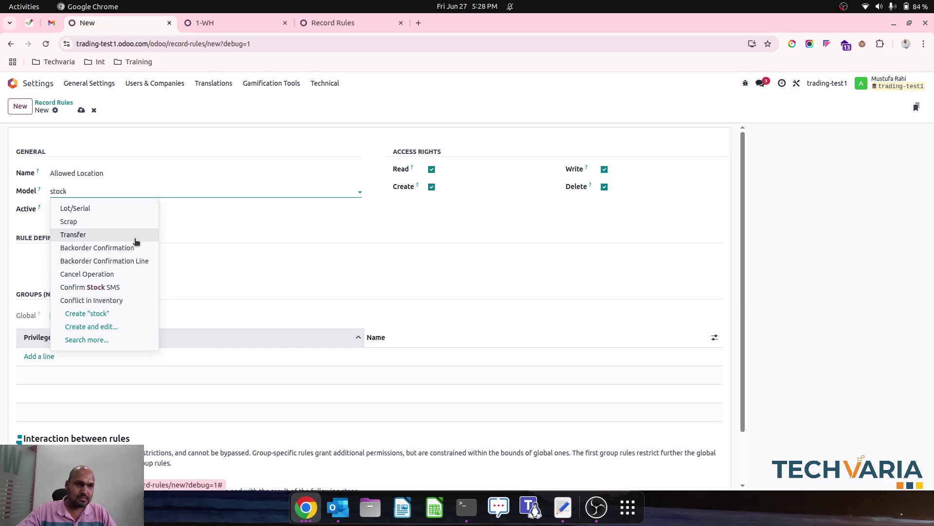
{"action": "left_click", "coordinate": [308, 23]}
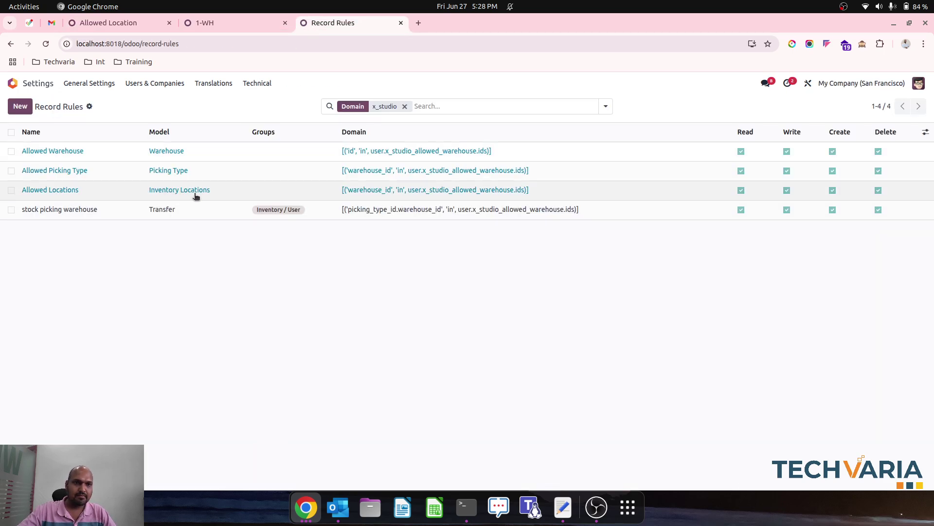
Step: Set the model to Inventory Locations, paste the domain using user.x_studio_allowed_warehouse.ids, and save
{"action": "left_click", "coordinate": [213, 22]}
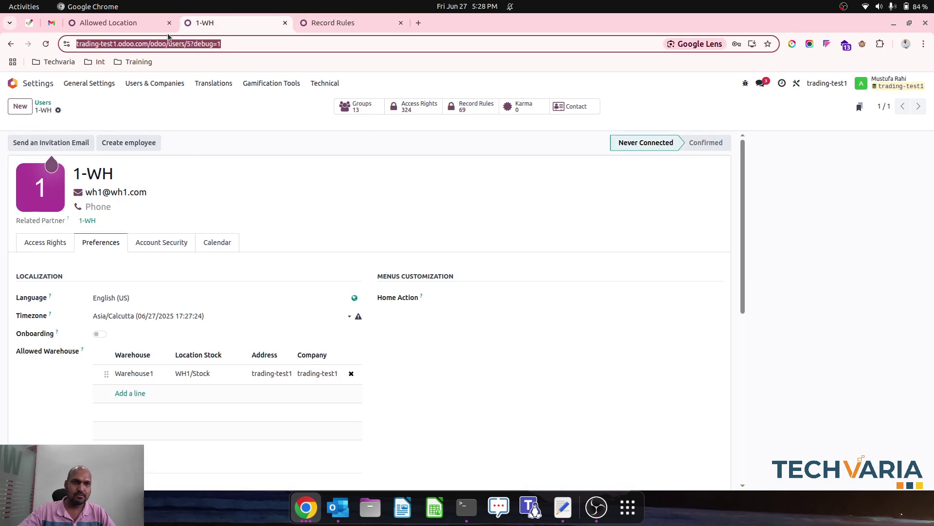
{"action": "left_click", "coordinate": [145, 21]}
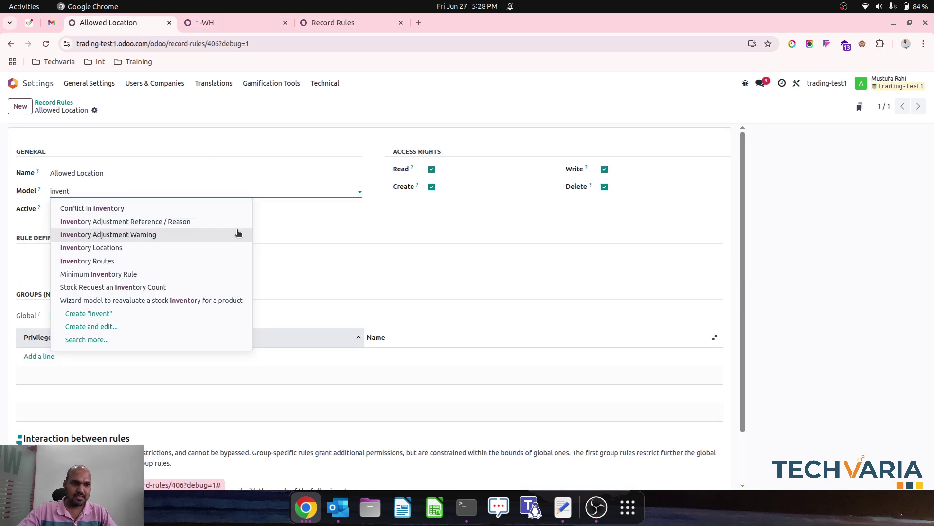
{"action": "left_click", "coordinate": [188, 247]}
{"action": "left_click", "coordinate": [123, 254]}
{"action": "key", "text": "ctrl+v"}
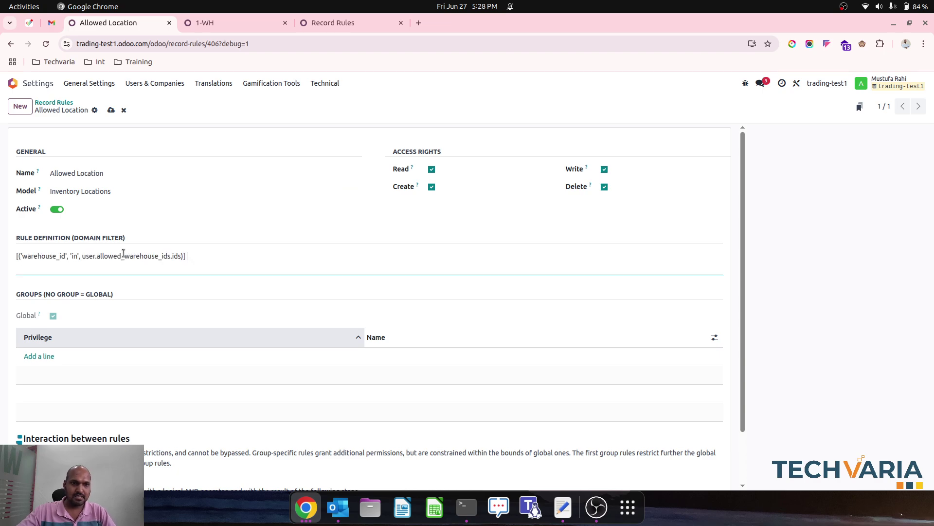
{"action": "left_click", "coordinate": [82, 255]}
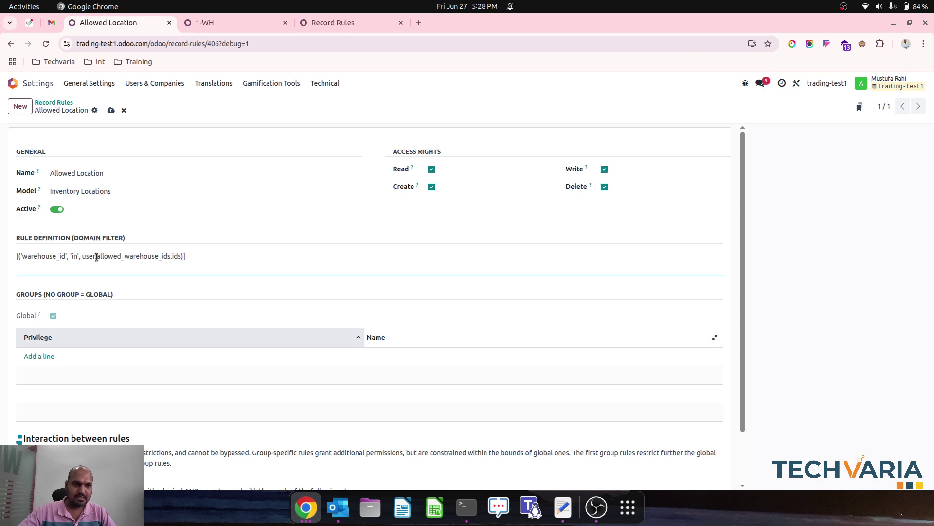
{"action": "type", "text": "x_"}
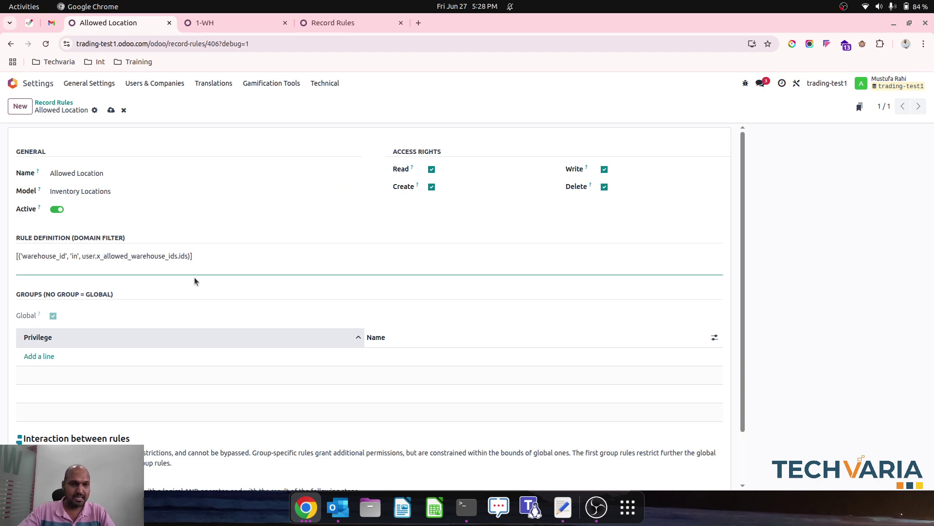
{"action": "type", "text": "stu"}
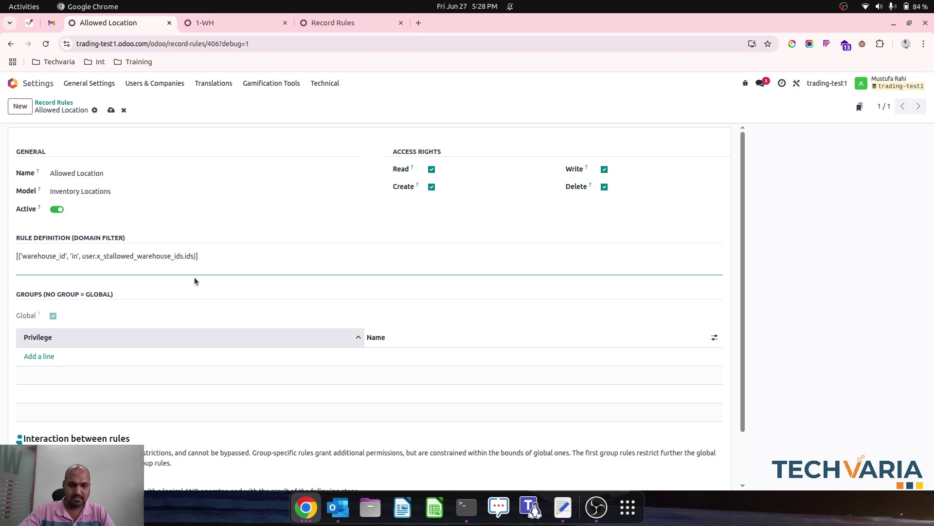
{"action": "type", "text": "dio"}
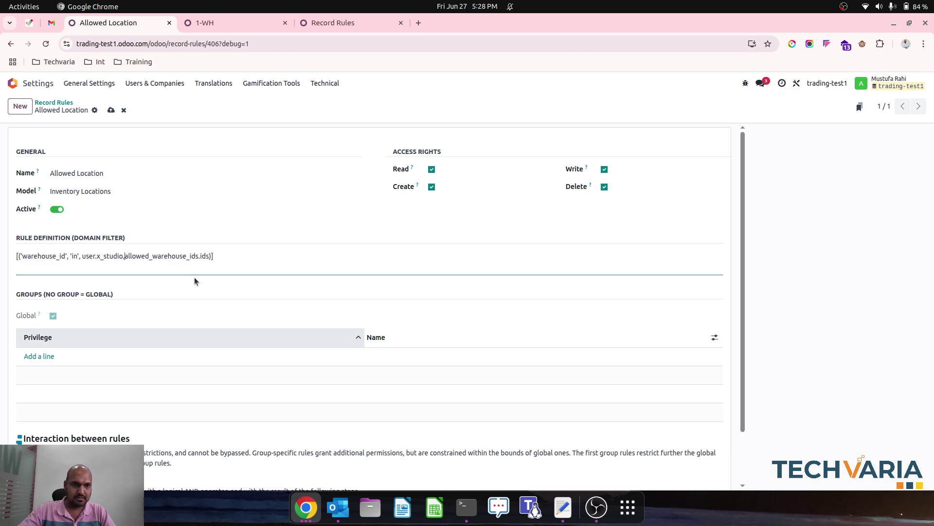
{"action": "type", "text": "_"}
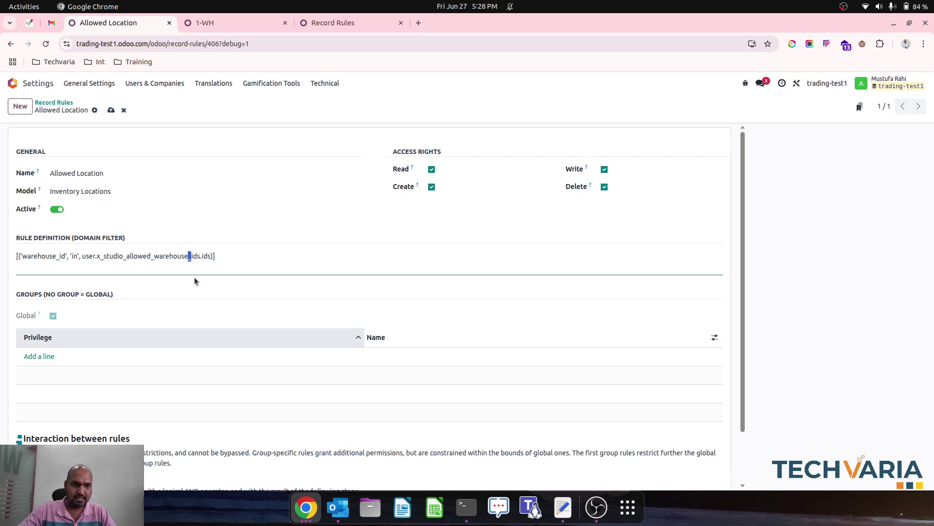
{"action": "left_click", "coordinate": [110, 111]}
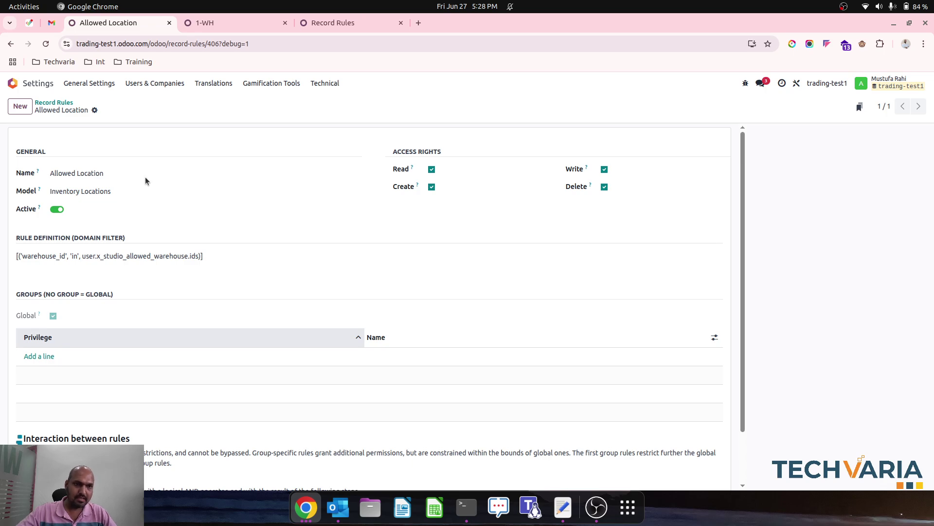
{"action": "left_click", "coordinate": [54, 103]}
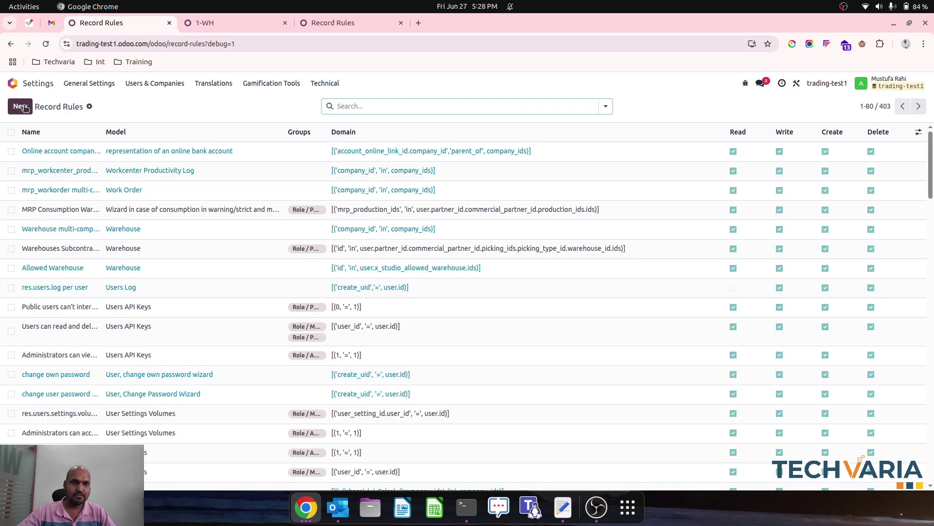
Step: Create a new record rule named 'Allowed Picking Type' on the Picking Type model
{"action": "left_click", "coordinate": [111, 23]}
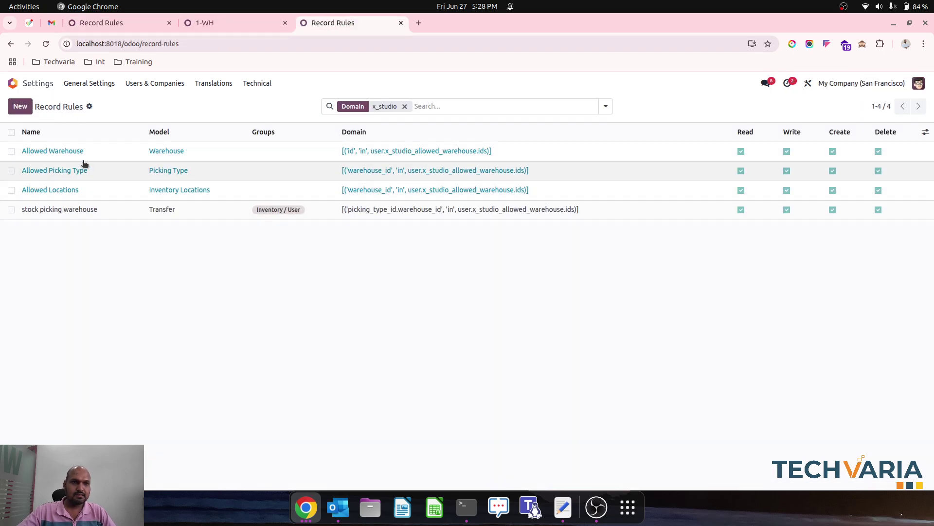
{"action": "left_click", "coordinate": [118, 23]}
{"action": "left_click", "coordinate": [20, 107]}
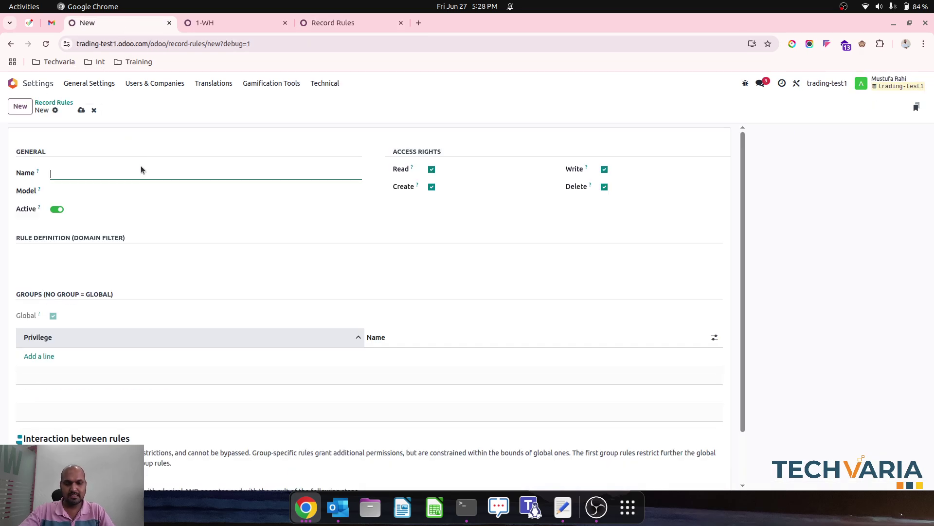
{"action": "type", "text": "Allowe"}
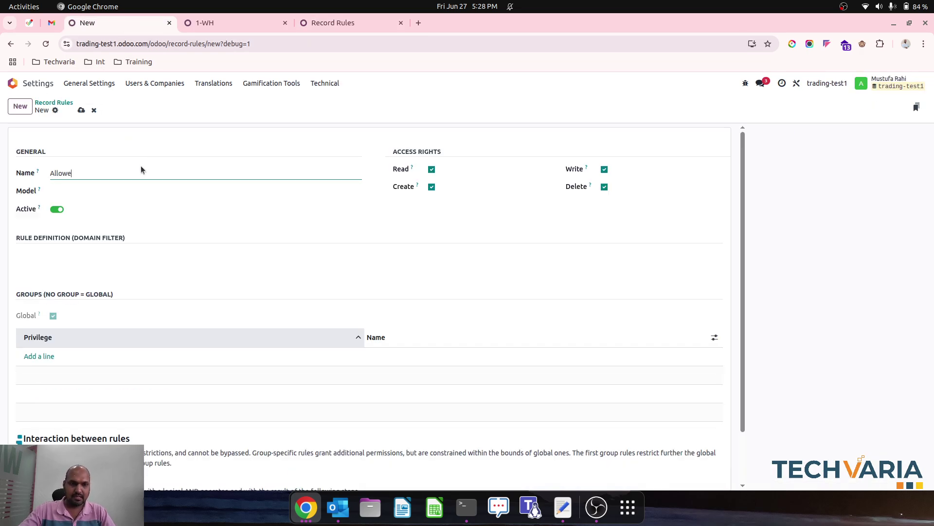
{"action": "type", "text": "d Picking Type"}
{"action": "key", "text": "Tab"}
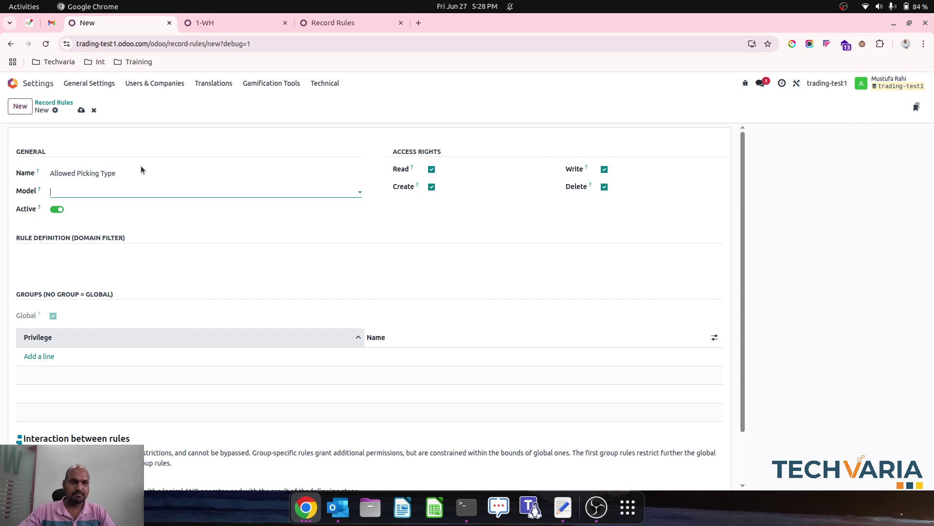
{"action": "type", "text": "poick"}
{"action": "key", "text": "BackSpace"}
{"action": "key", "text": "BackSpace"}
{"action": "key", "text": "BackSpace"}
{"action": "key", "text": "BackSpace"}
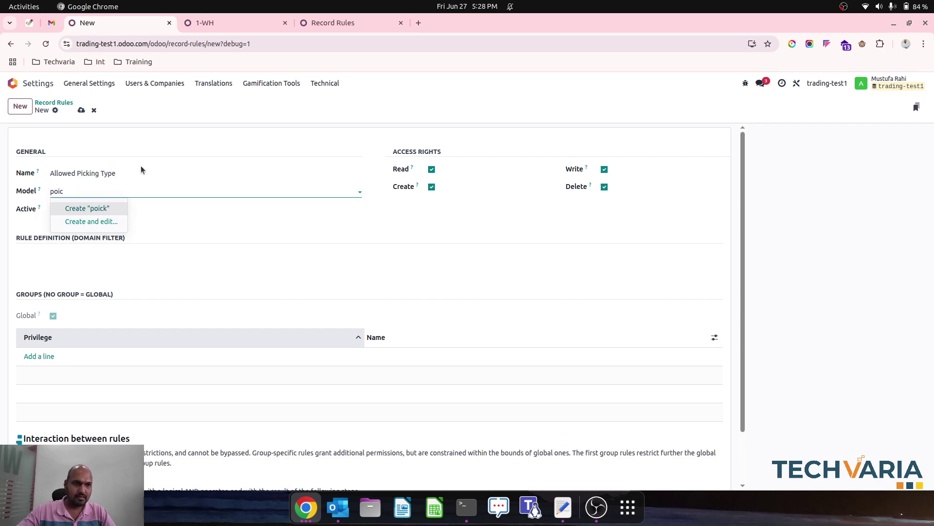
{"action": "type", "text": "ick"}
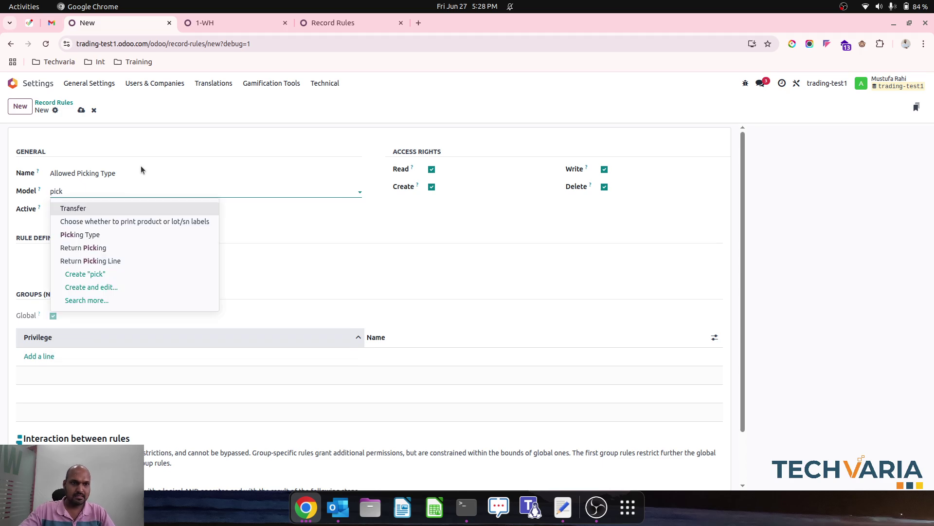
{"action": "left_click", "coordinate": [139, 234]}
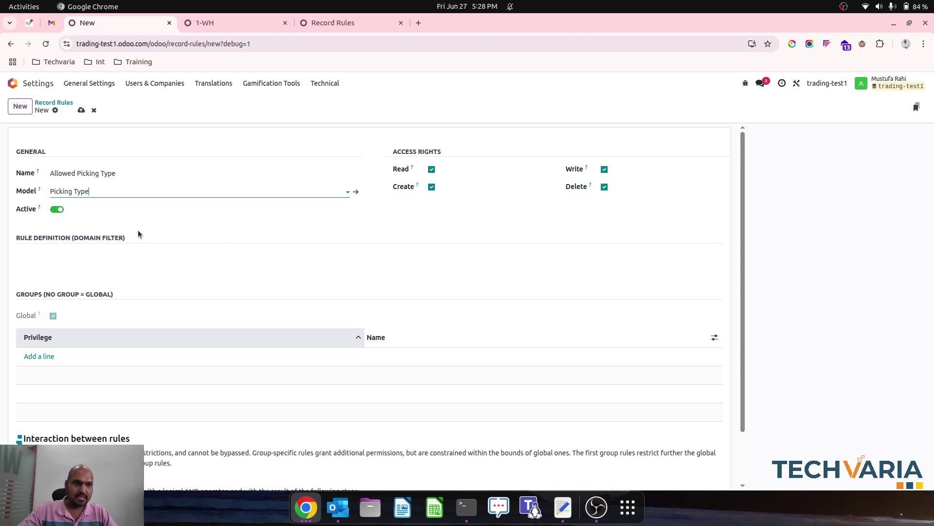
Step: Paste the stock.picking domain edited to x_studio_ allowed warehouse, try saving, and dismiss the error
{"action": "left_click", "coordinate": [563, 507]}
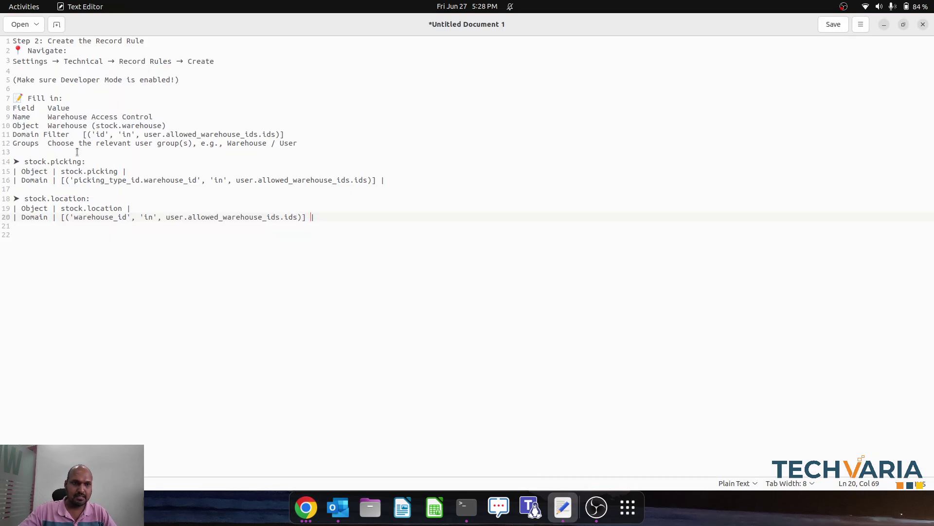
{"action": "left_click_drag", "start_coordinate": [63, 181], "coordinate": [376, 181]}
{"action": "key", "text": "ctrl+c"}
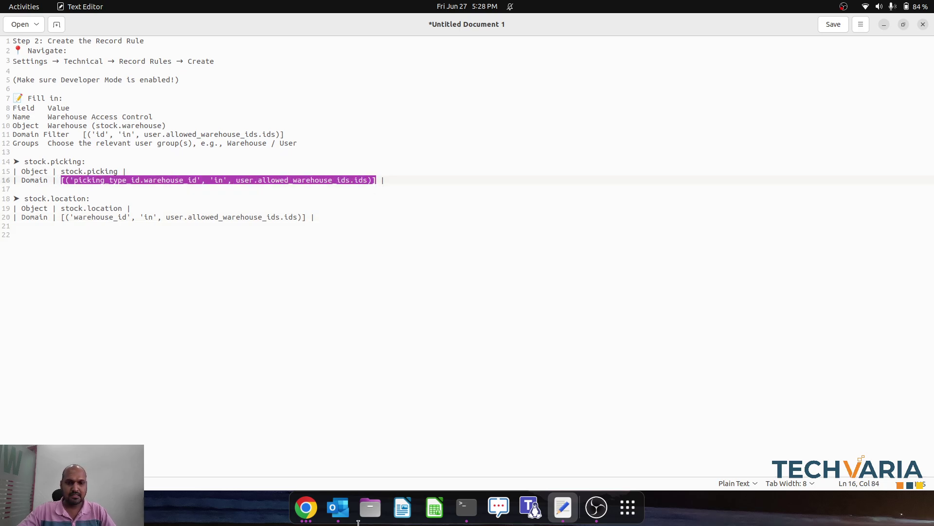
{"action": "left_click", "coordinate": [306, 507]}
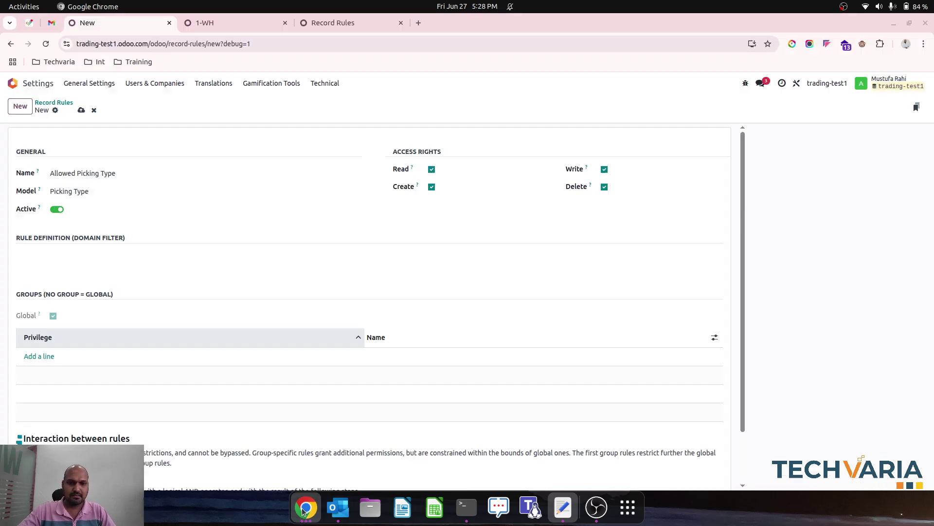
{"action": "left_click", "coordinate": [164, 255]}
{"action": "key", "text": "ctrl+v"}
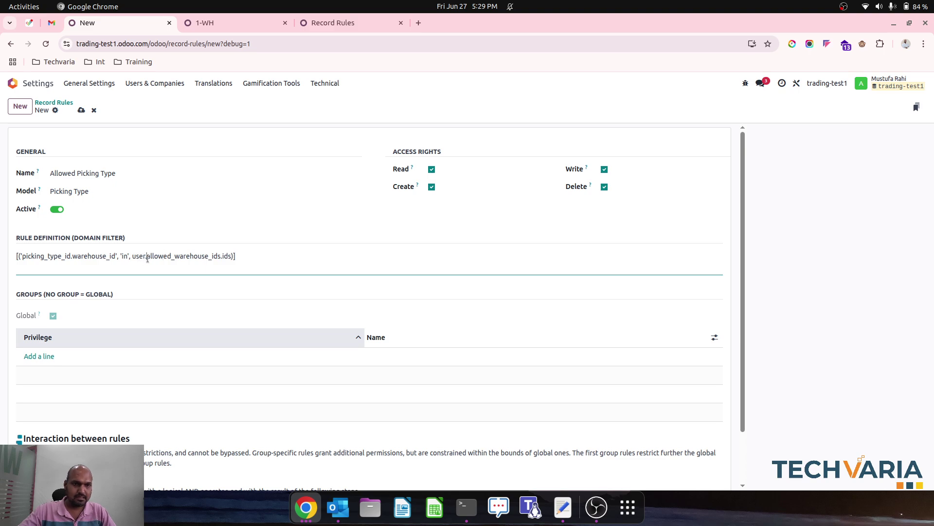
{"action": "type", "text": ".x"}
{"action": "type", "text": "_studio"}
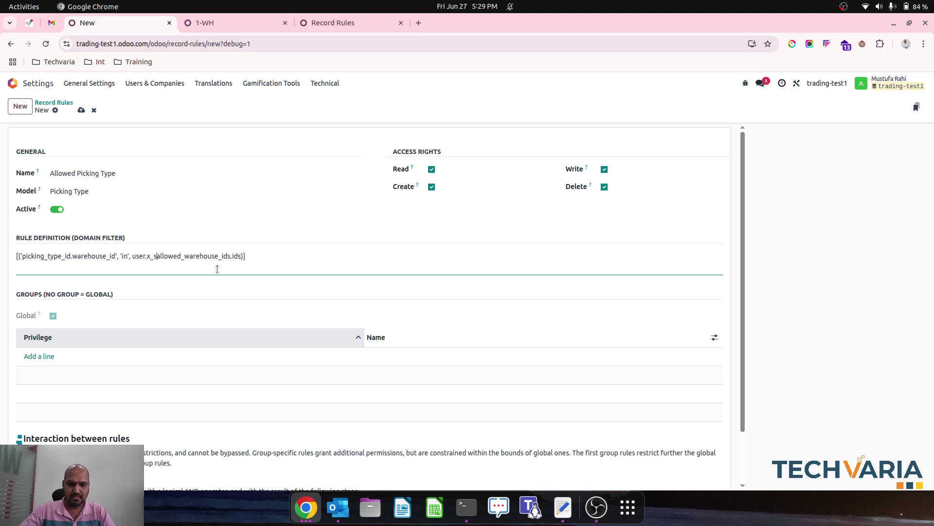
{"action": "type", "text": "_"}
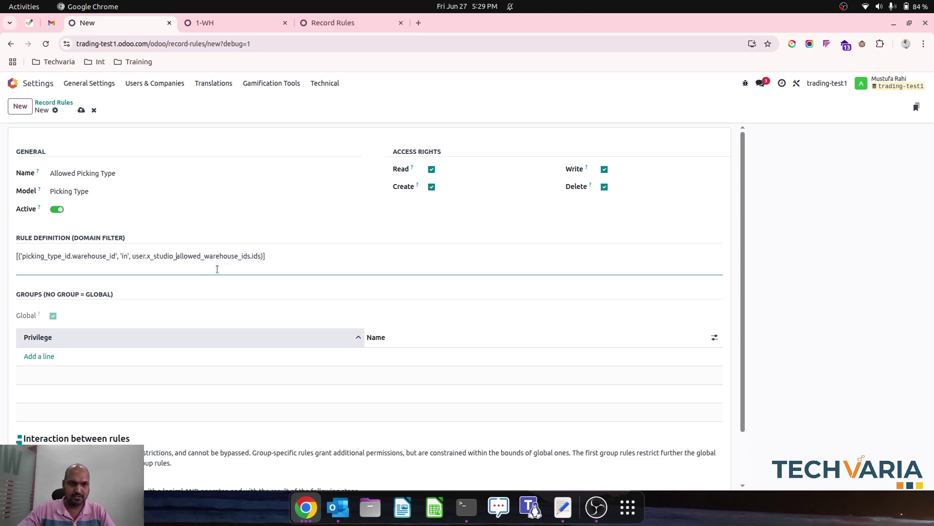
{"action": "key", "text": "shift+Right"}
{"action": "key", "text": "shift+Right"}
{"action": "key", "text": "shift+Right"}
{"action": "key", "text": "shift+Right"}
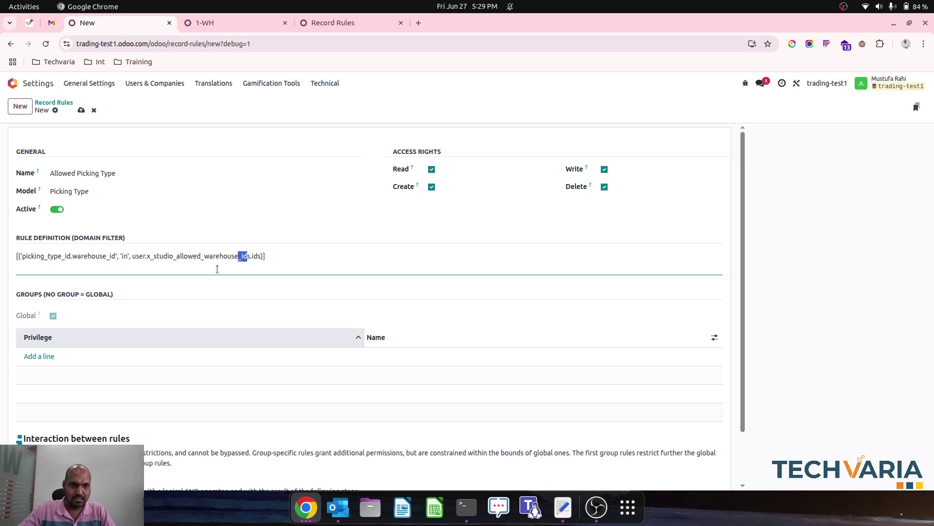
{"action": "key", "text": "BackSpace"}
{"action": "type", "text": "."}
{"action": "left_click", "coordinate": [82, 110]}
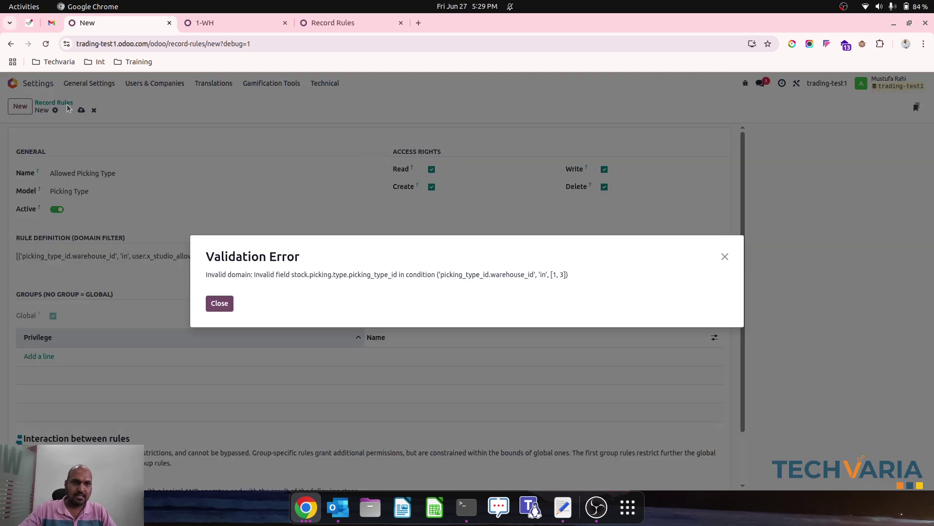
{"action": "left_click", "coordinate": [219, 302]}
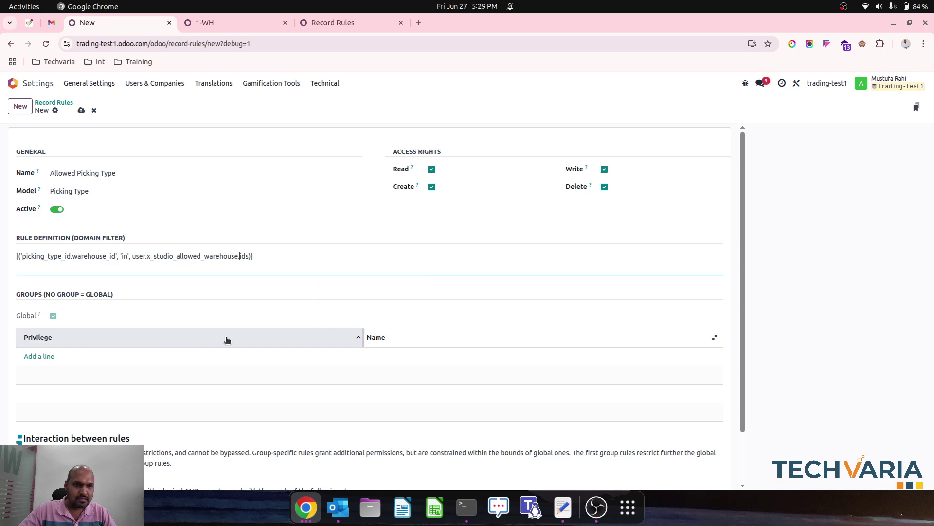
{"action": "left_click", "coordinate": [326, 25]}
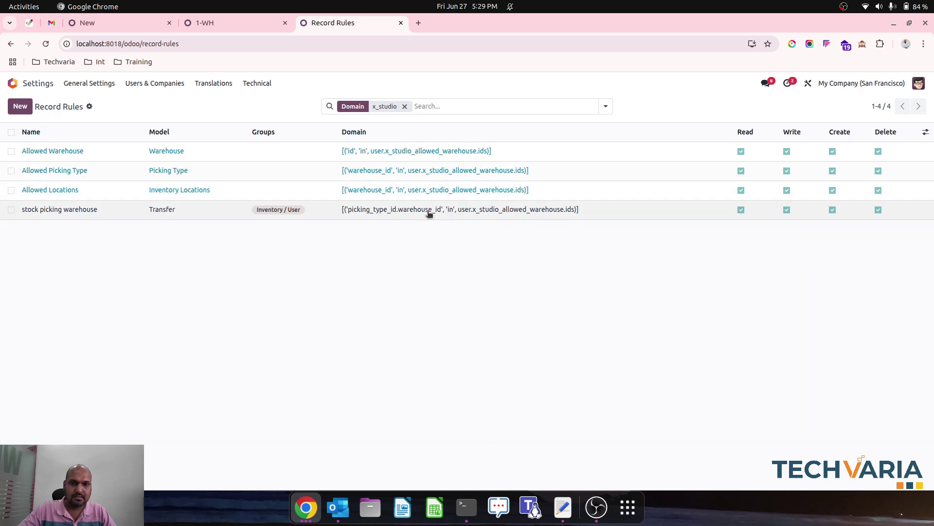
Step: Retry saving the Allowed Picking Type rule, dismiss both validation errors, and bring up the domain notes
{"action": "left_click", "coordinate": [215, 26]}
{"action": "left_click", "coordinate": [133, 22]}
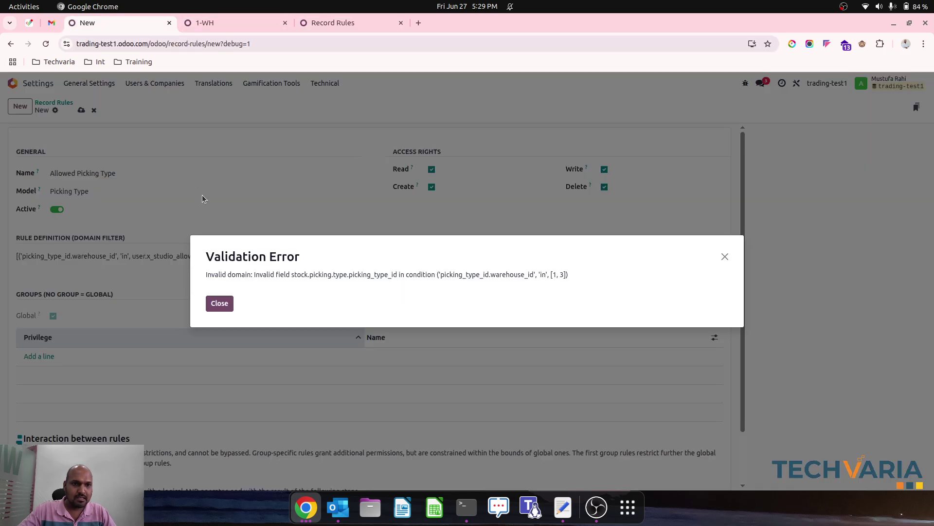
{"action": "left_click", "coordinate": [220, 303]}
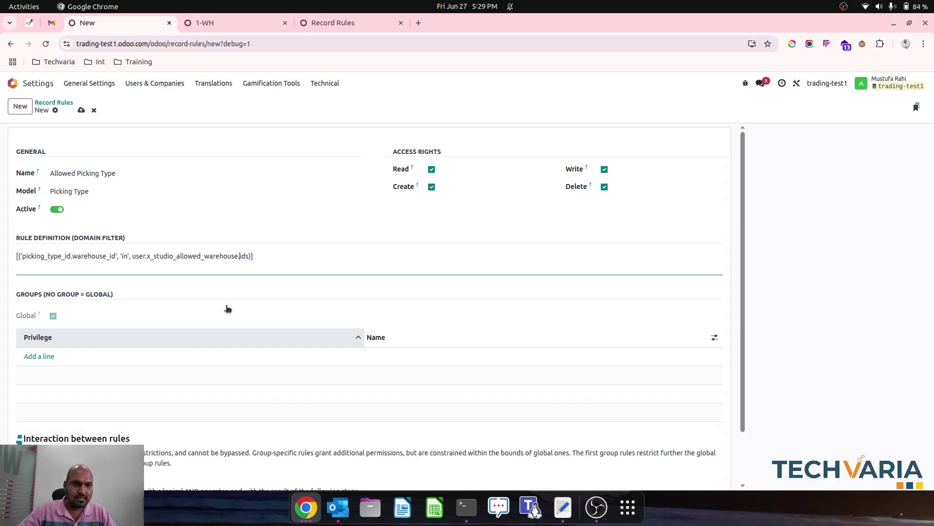
{"action": "left_click", "coordinate": [147, 258]}
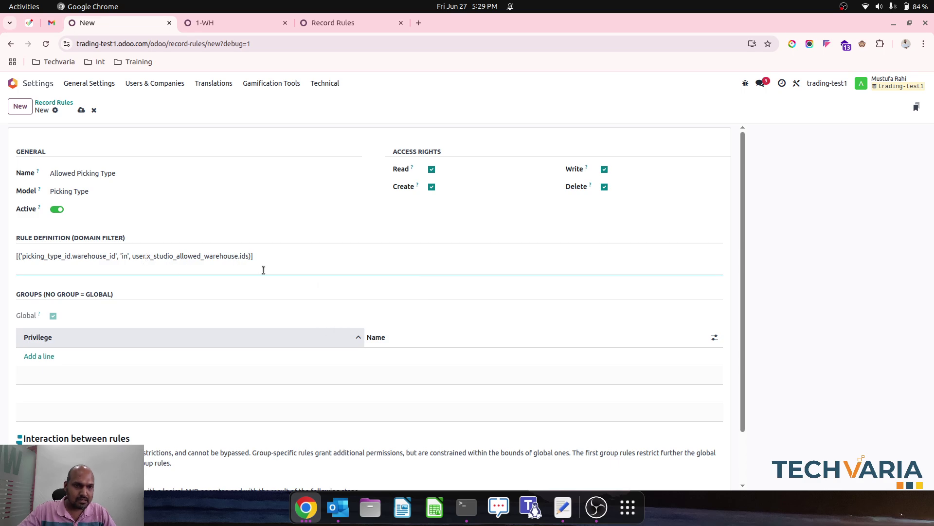
{"action": "left_click", "coordinate": [86, 114]}
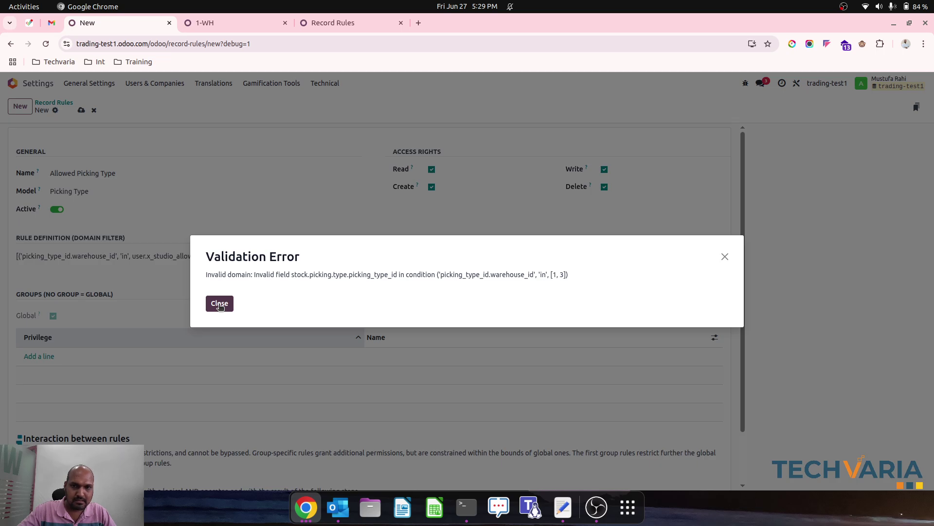
{"action": "left_click", "coordinate": [219, 304]}
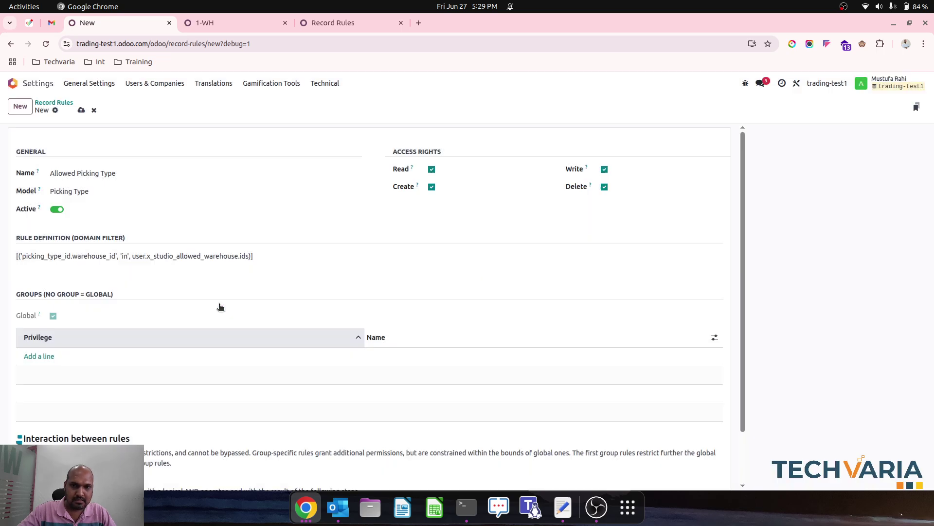
{"action": "left_click", "coordinate": [143, 256]}
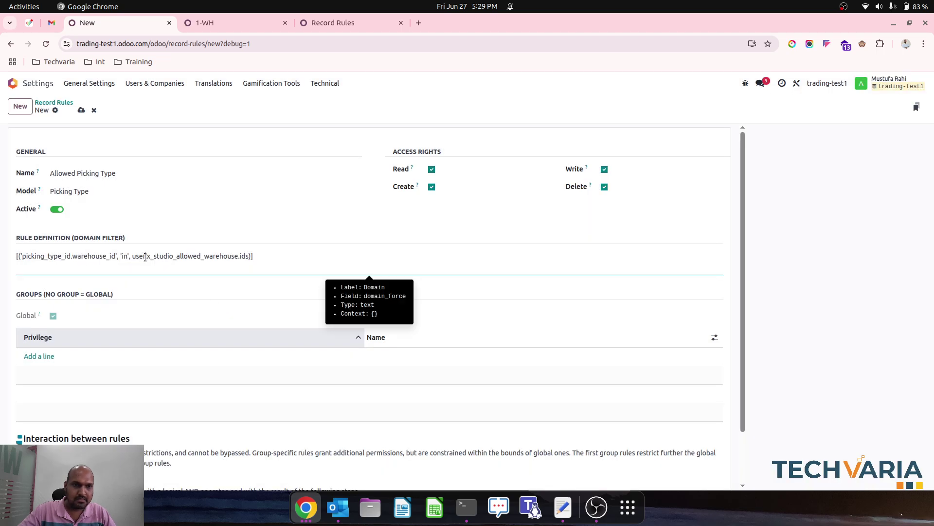
{"action": "left_click", "coordinate": [563, 507]}
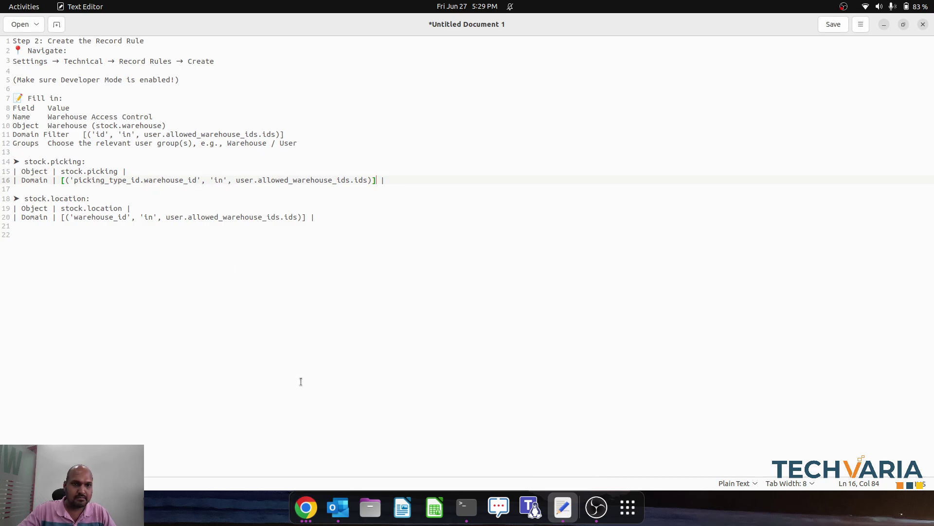
Step: Re-enter the domain as user.x_studio_allowed_warehouse.ids, retry saving, then discard the failing rule
{"action": "left_click", "coordinate": [306, 507]}
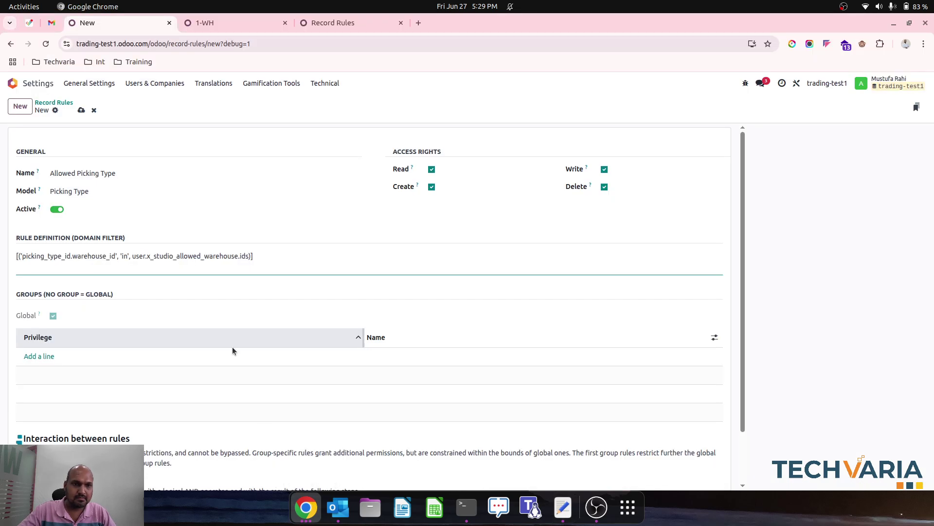
{"action": "left_click", "coordinate": [132, 263]}
{"action": "key", "text": "ctrl+z"}
{"action": "key", "text": "ctrl+z"}
{"action": "key", "text": "ctrl+z"}
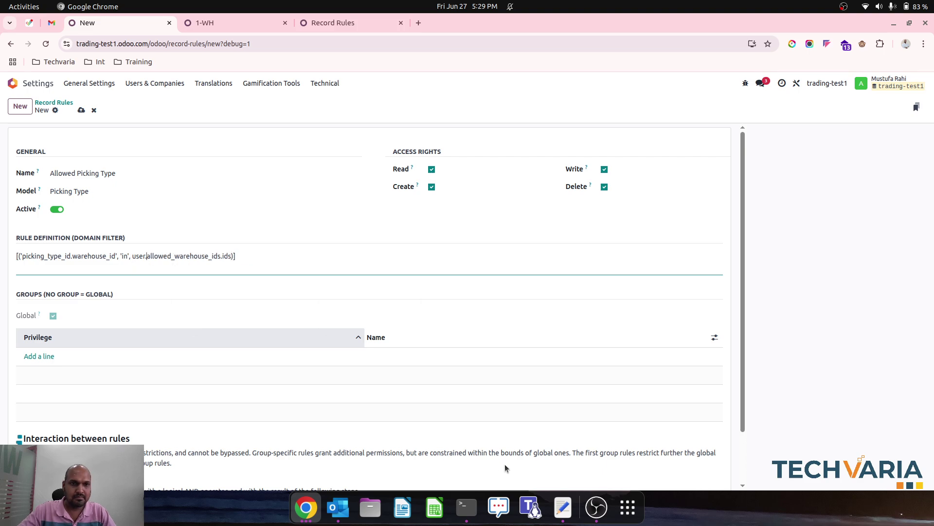
{"action": "key", "text": "ctrl+v"}
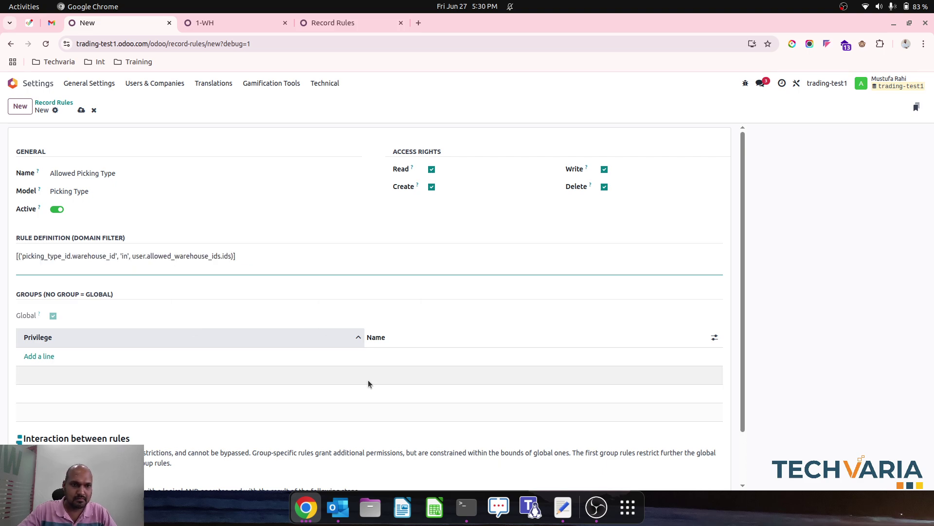
{"action": "left_click", "coordinate": [146, 255]}
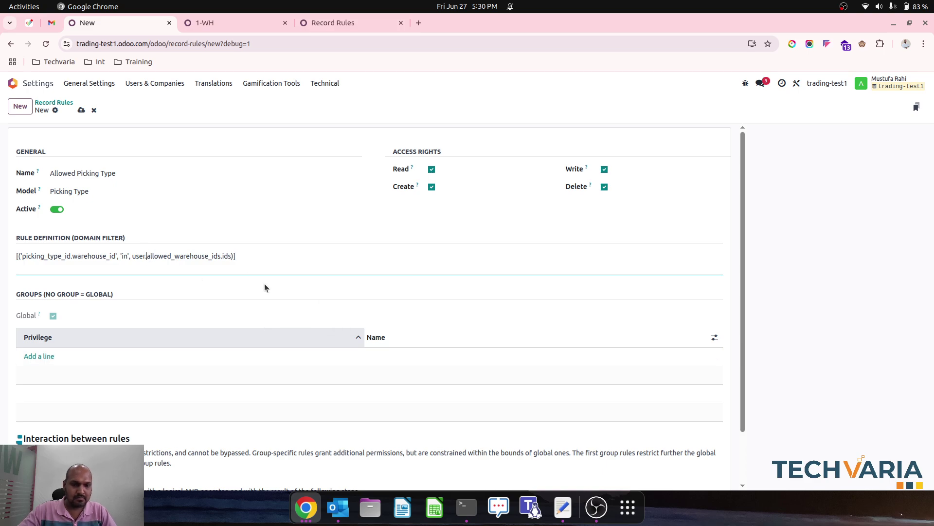
{"action": "type", "text": "x_s"}
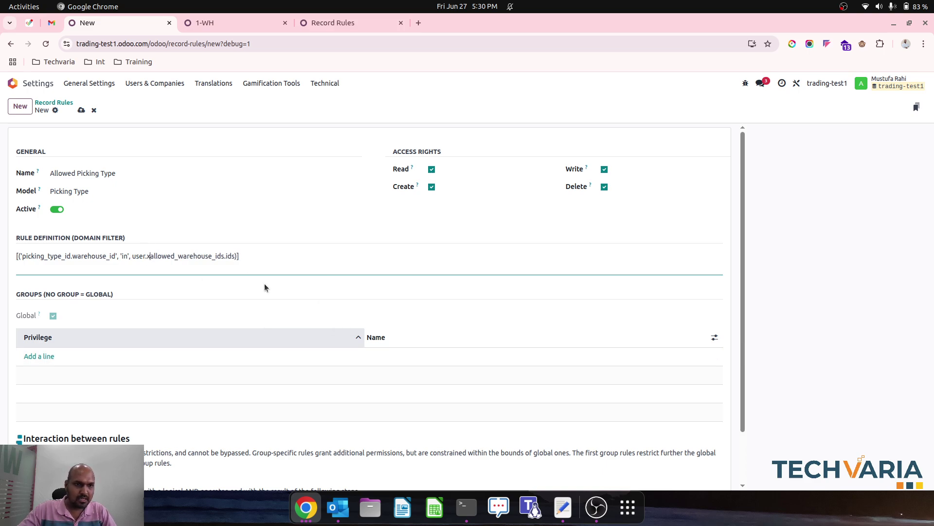
{"action": "type", "text": "tudio_"}
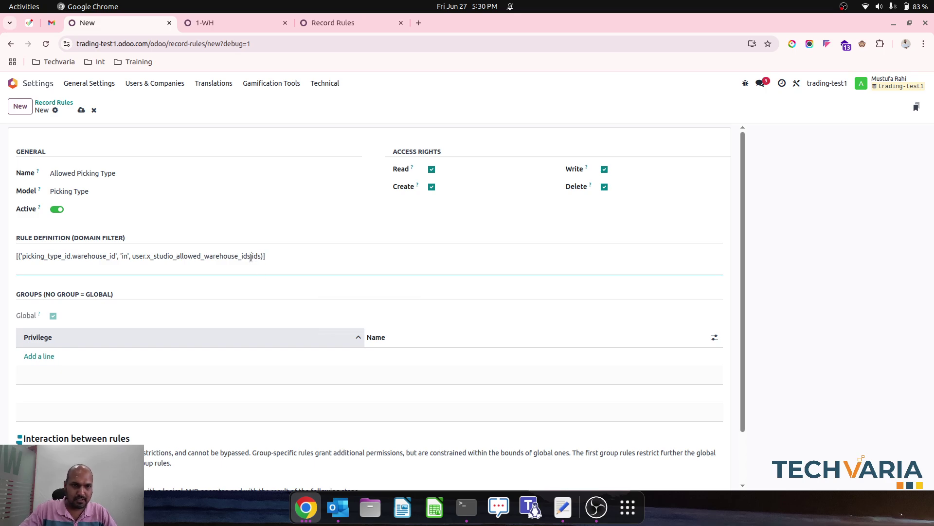
{"action": "key", "text": "BackSpace"}
{"action": "key", "text": "BackSpace"}
{"action": "key", "text": "BackSpace"}
{"action": "key", "text": "BackSpace"}
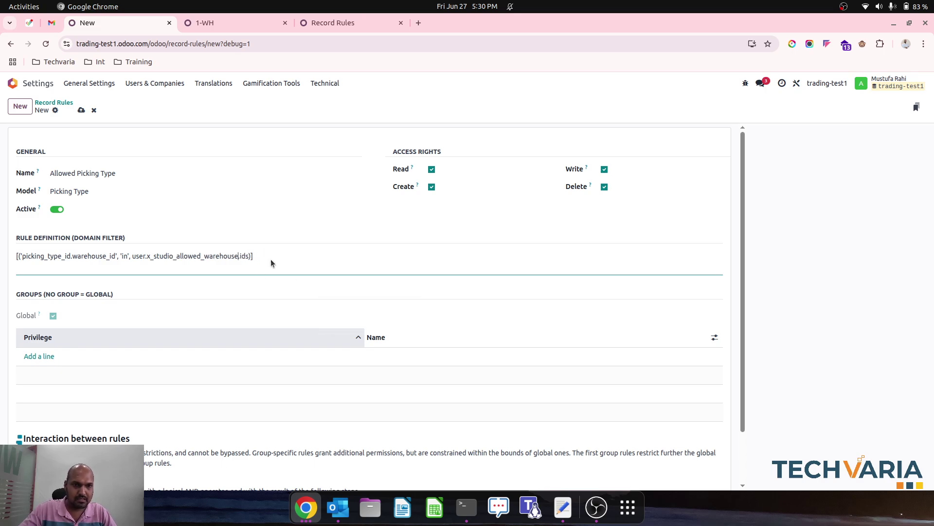
{"action": "left_click", "coordinate": [82, 110]}
{"action": "left_click", "coordinate": [220, 302]}
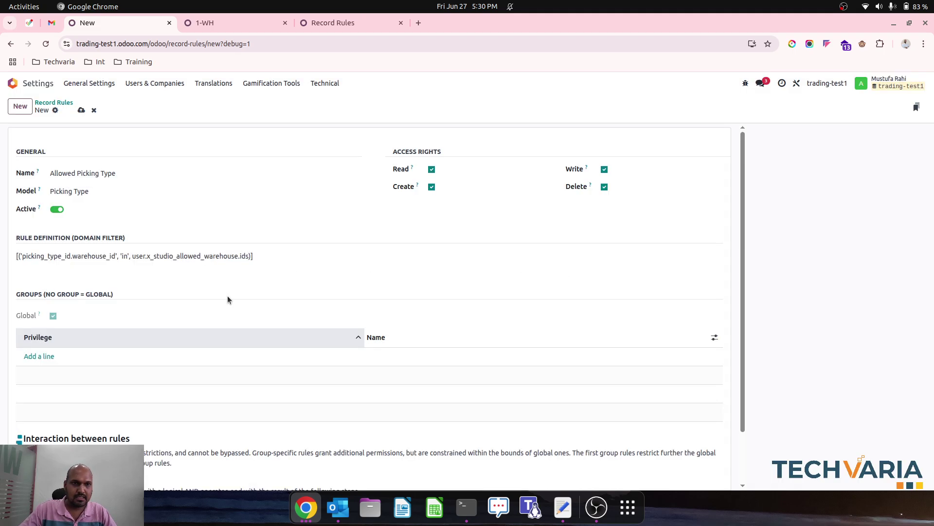
{"action": "left_click", "coordinate": [94, 110]}
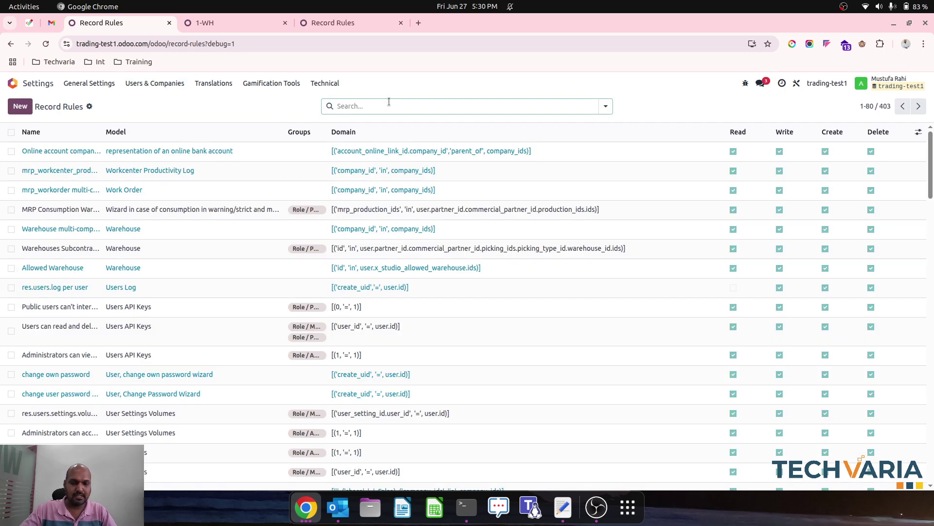
Step: Filter record rules by 'location' and inspect the saved Allowed Location rule
{"action": "type", "text": "location"}
{"action": "key", "text": "Return"}
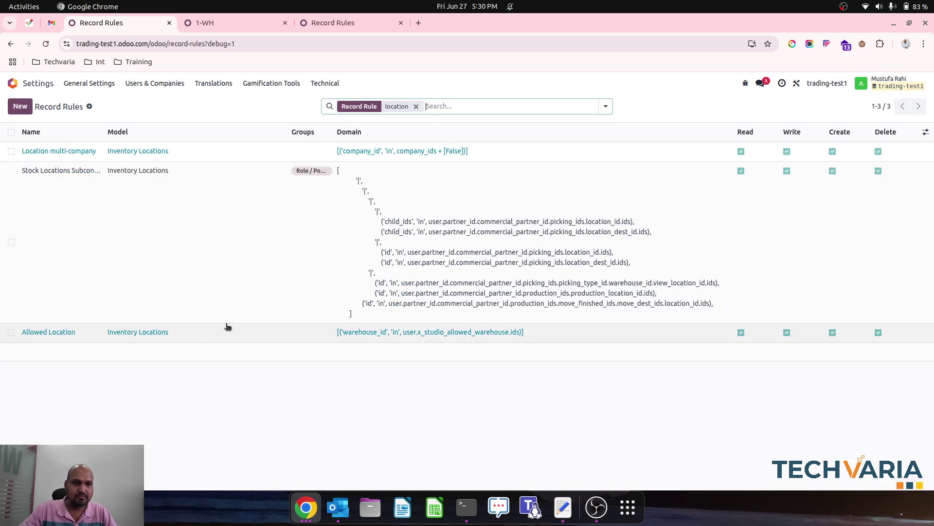
{"action": "left_click", "coordinate": [152, 332]}
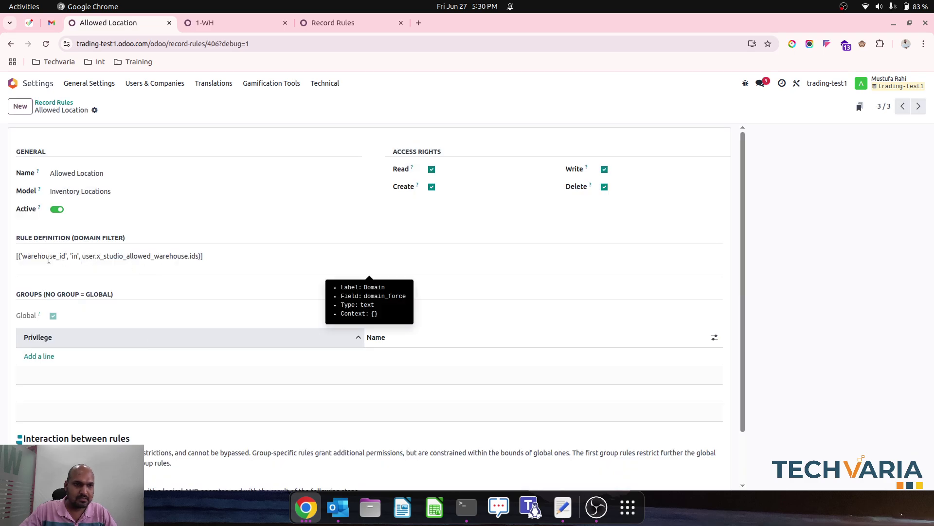
{"action": "left_click", "coordinate": [52, 102]}
Step: Copy the reference Allowed Picking Type domain from localhost and start a new trading-test1 rule
{"action": "left_click", "coordinate": [369, 27]}
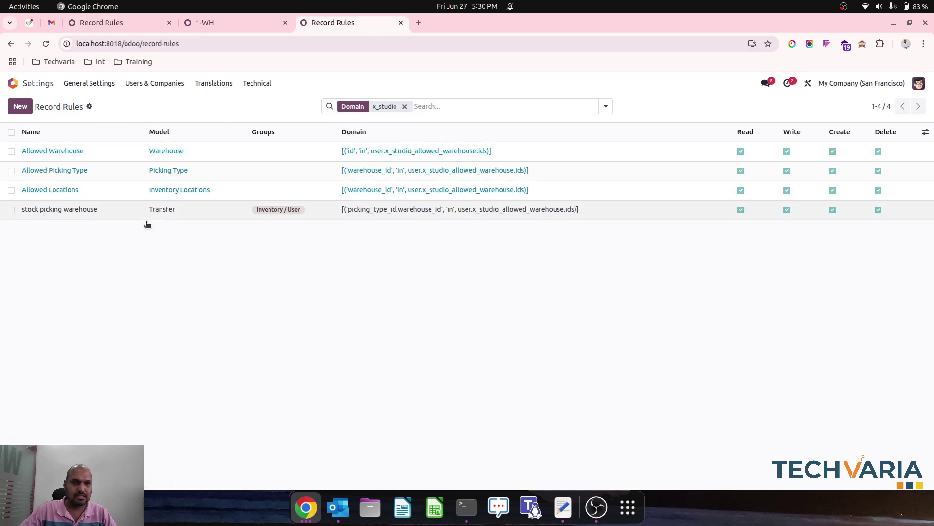
{"action": "left_click", "coordinate": [202, 175]}
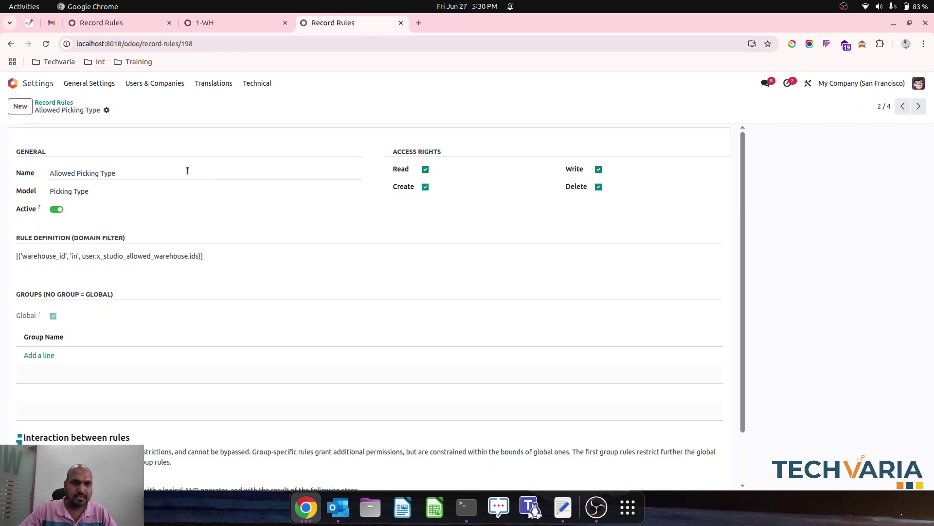
{"action": "triple_click", "coordinate": [110, 258]}
{"action": "key", "text": "ctrl+c"}
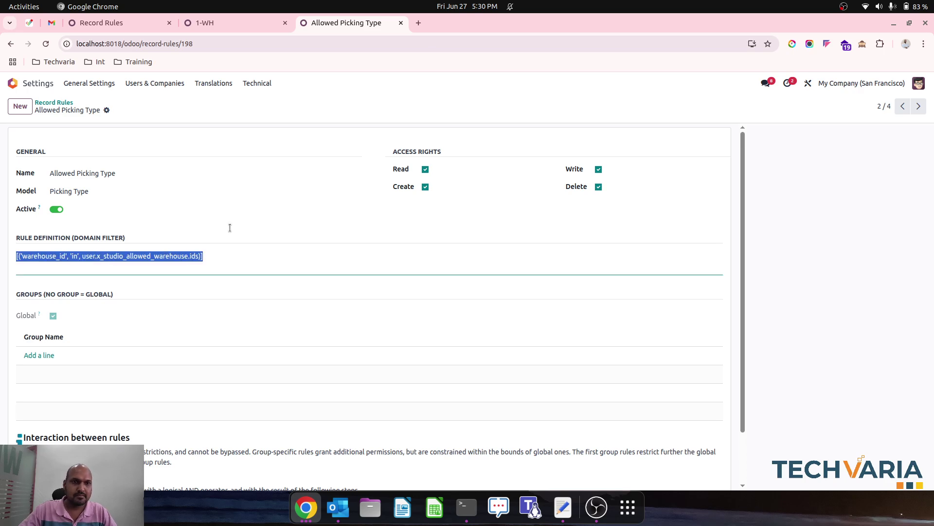
{"action": "left_click", "coordinate": [243, 23]}
{"action": "left_click", "coordinate": [121, 25]}
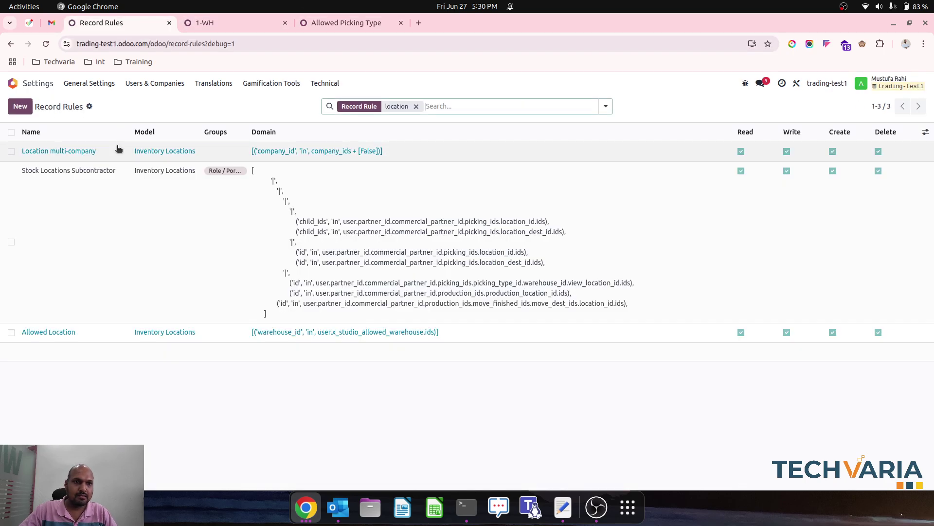
{"action": "left_click", "coordinate": [312, 23]}
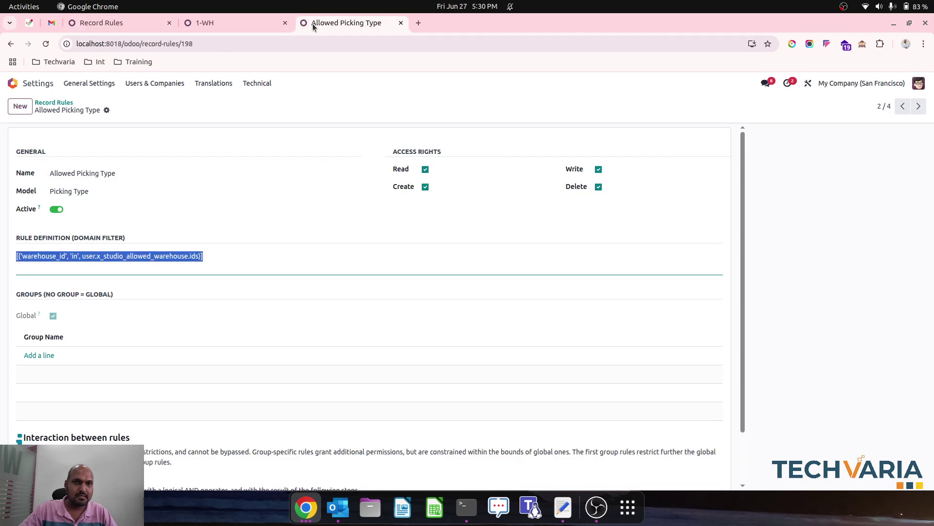
{"action": "left_click", "coordinate": [53, 103]}
{"action": "left_click", "coordinate": [122, 23]}
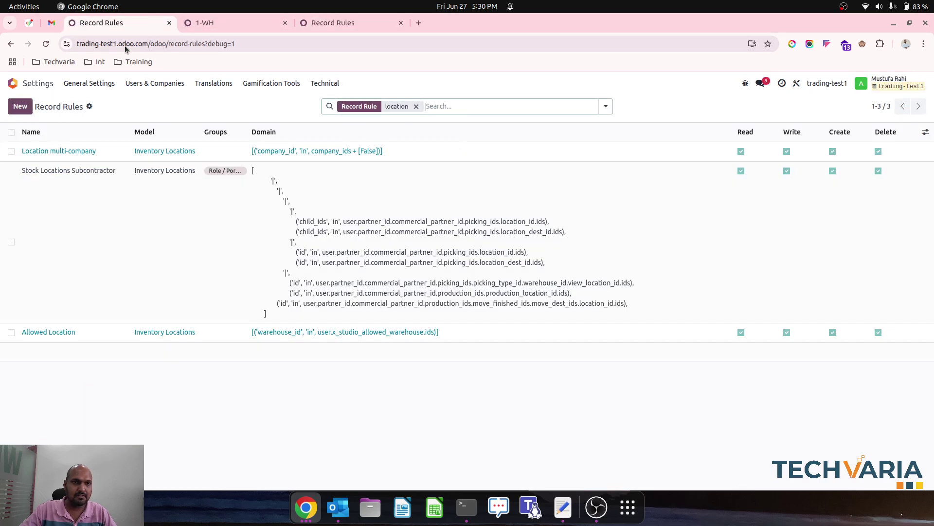
{"action": "left_click", "coordinate": [20, 106]}
Step: Save 'Allowed Picking Type' on Picking Type with the pasted allowed-warehouse domain, then go Home
{"action": "type", "text": "Al"}
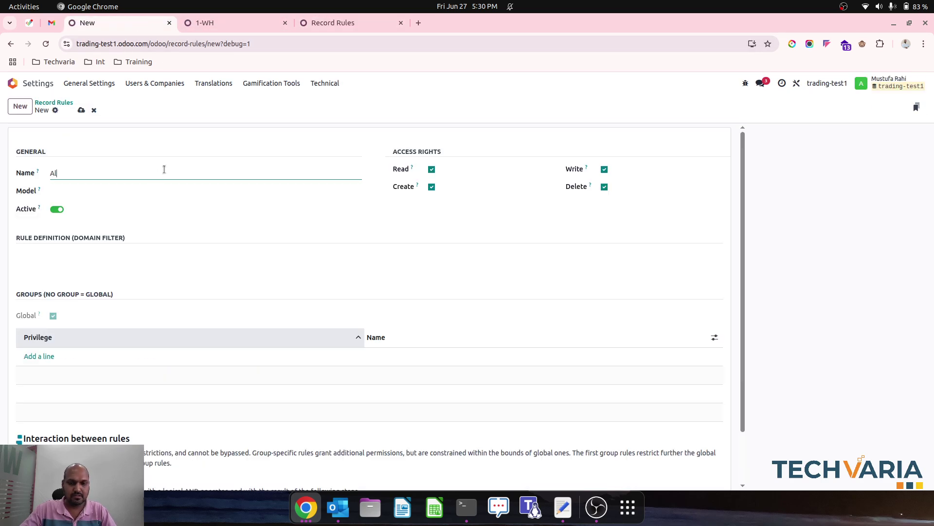
{"action": "type", "text": "lowed Picking"}
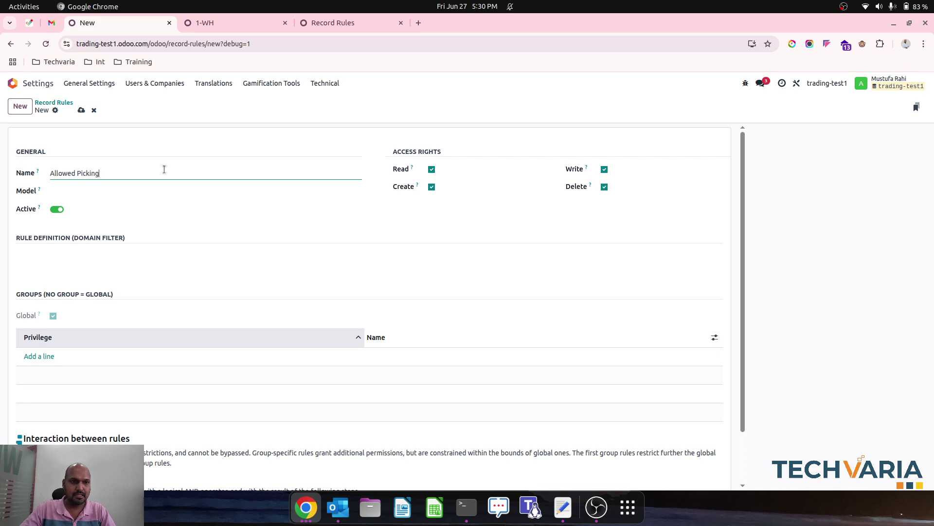
{"action": "type", "text": " Type"}
{"action": "key", "text": "Tab"}
{"action": "type", "text": "pi"}
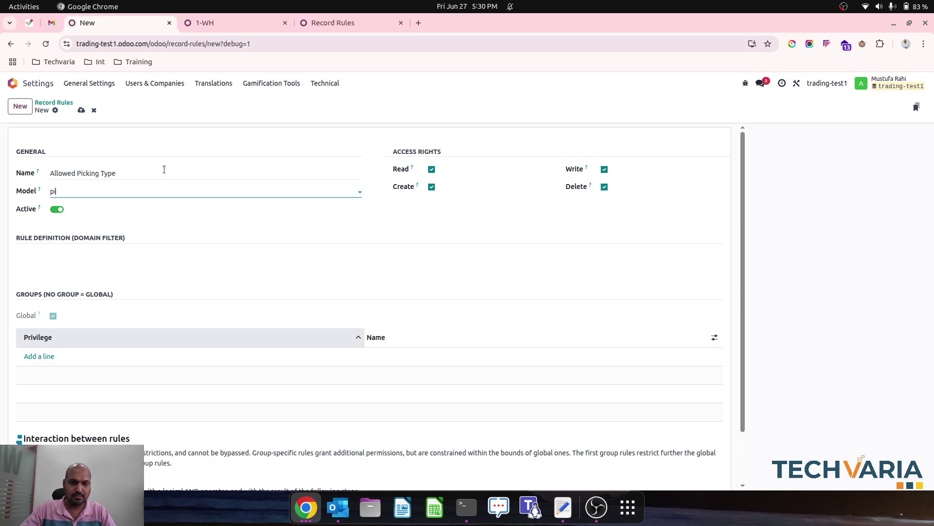
{"action": "type", "text": "ck"}
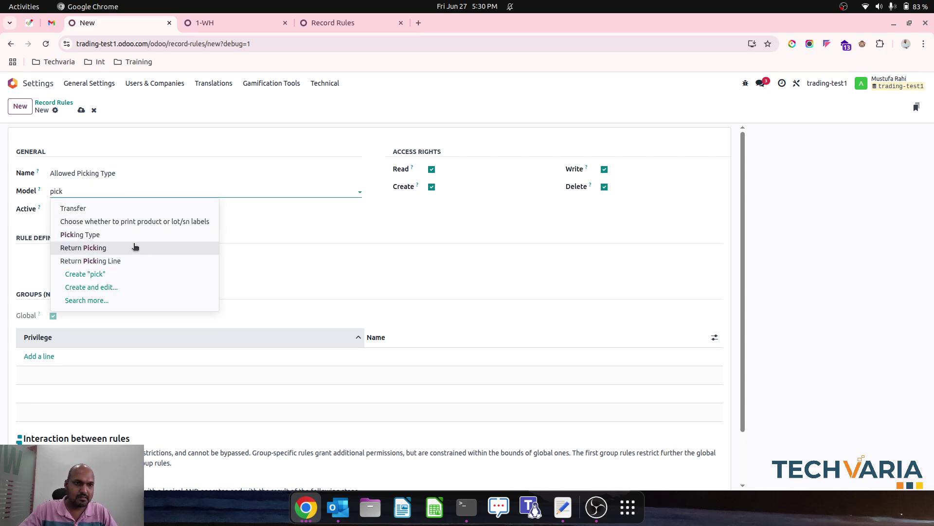
{"action": "left_click", "coordinate": [129, 235]}
{"action": "left_click", "coordinate": [76, 255]}
{"action": "key", "text": "ctrl+v"}
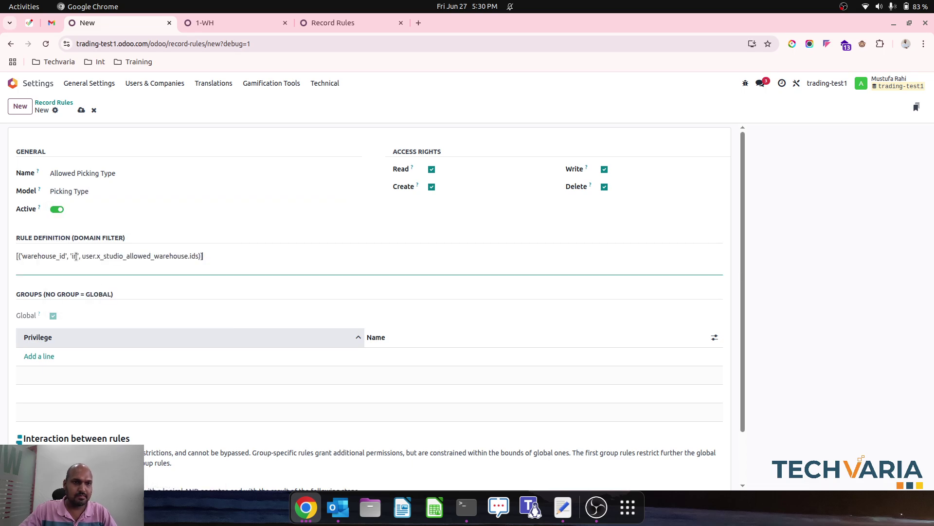
{"action": "left_click", "coordinate": [79, 110]}
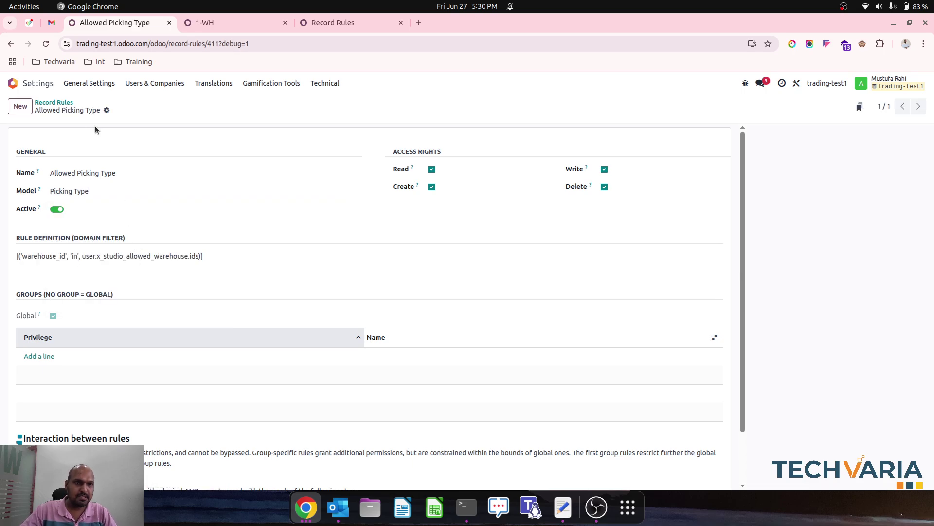
{"action": "left_click", "coordinate": [54, 103]}
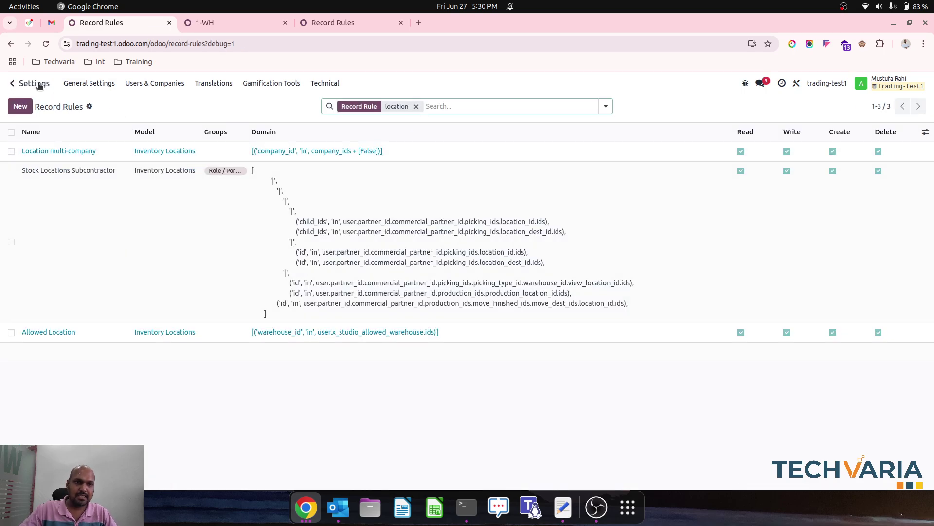
{"action": "left_click", "coordinate": [13, 84]}
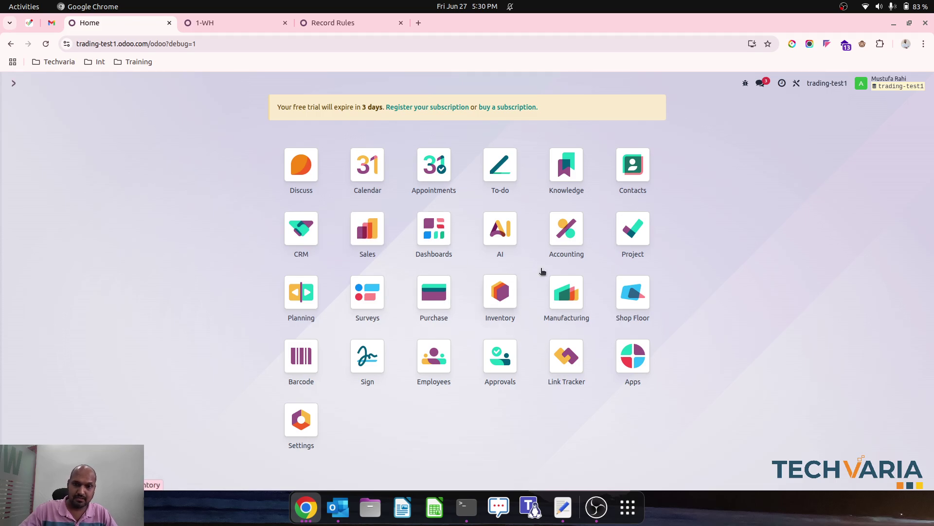
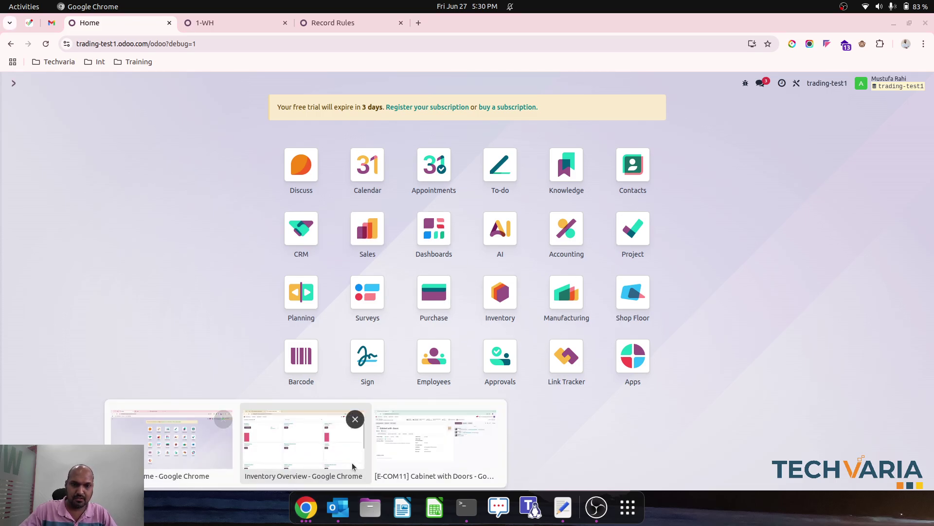
{"action": "left_click", "coordinate": [302, 440]}
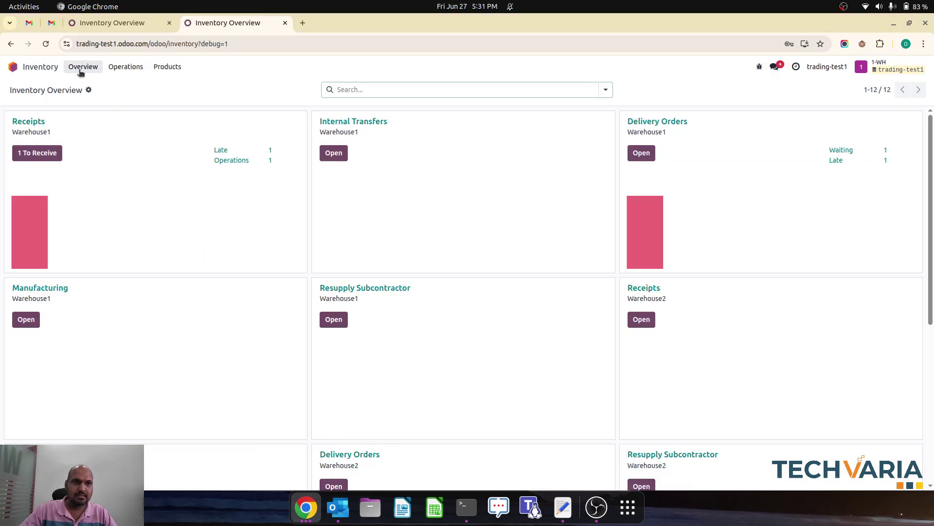
{"action": "left_click", "coordinate": [34, 68]}
{"action": "left_click", "coordinate": [569, 214]}
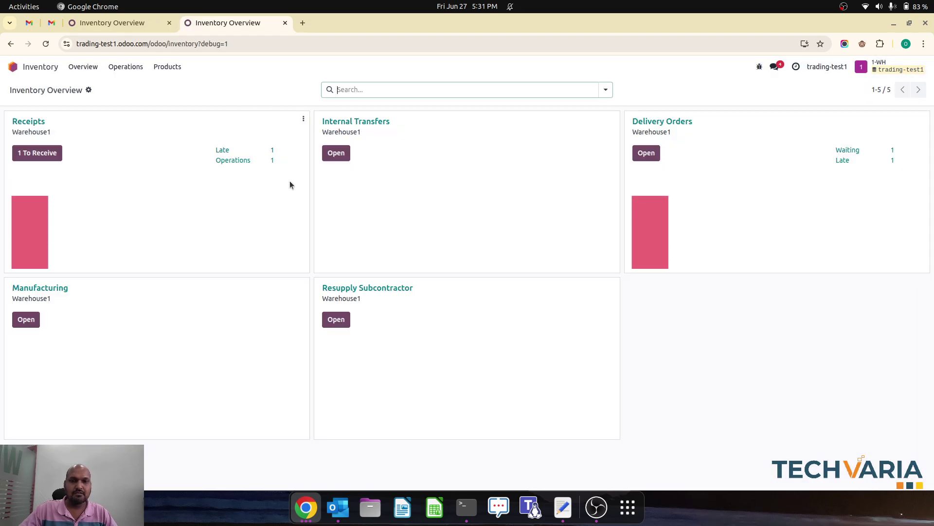
{"action": "left_click", "coordinate": [167, 66]}
{"action": "left_click", "coordinate": [178, 86]}
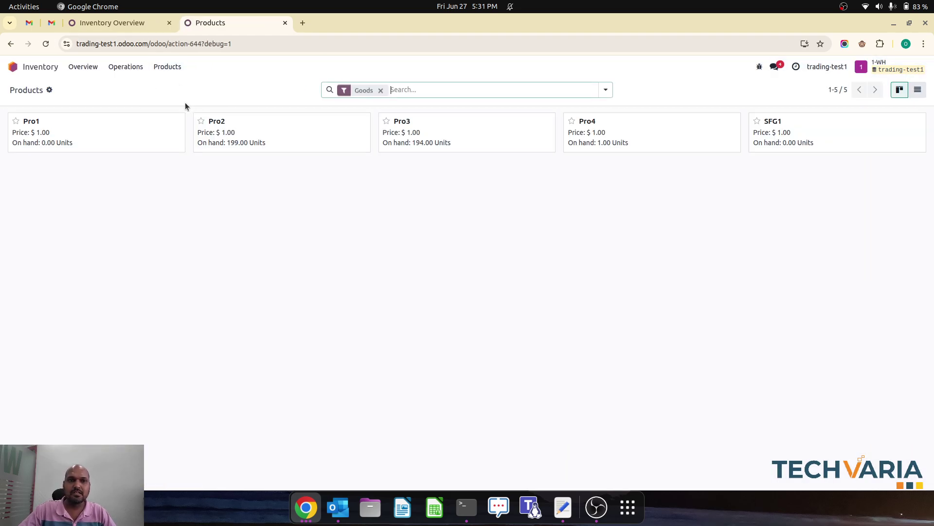
{"action": "left_click", "coordinate": [73, 69]}
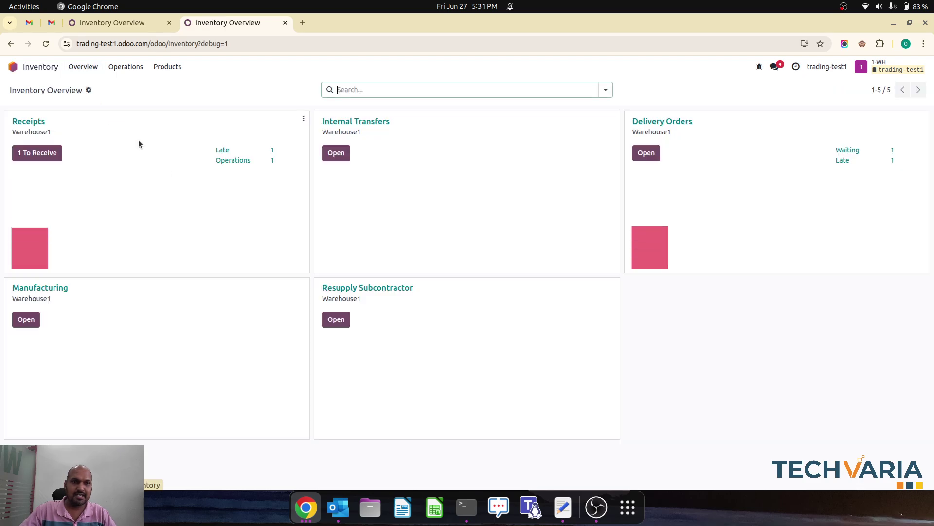
{"action": "left_click", "coordinate": [305, 507]}
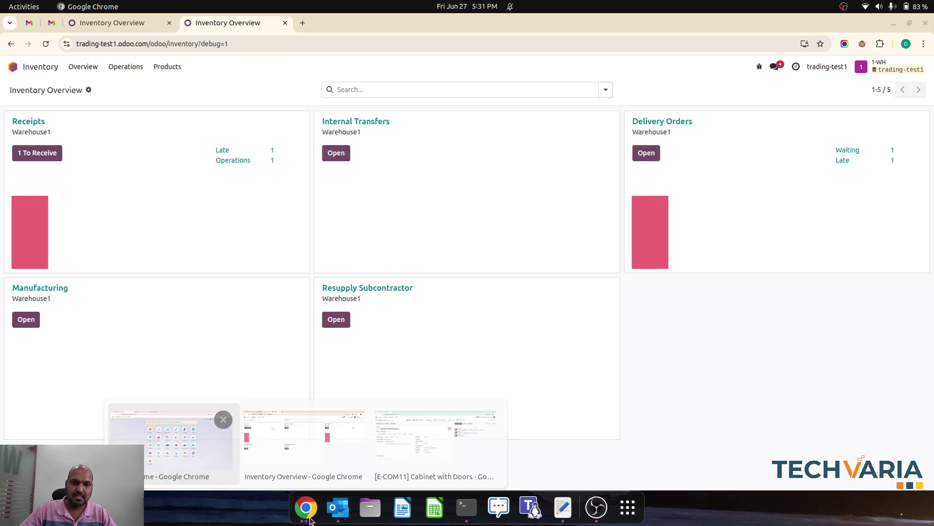
{"action": "left_click", "coordinate": [205, 450]}
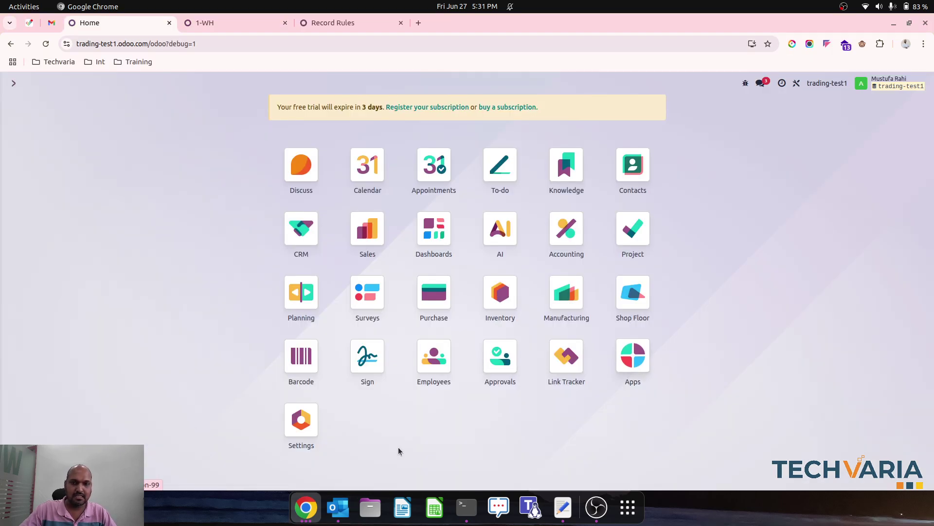
Step: Create a new user named 2-WH with an e-mail login and Inventory User access
{"action": "left_click", "coordinate": [294, 427]}
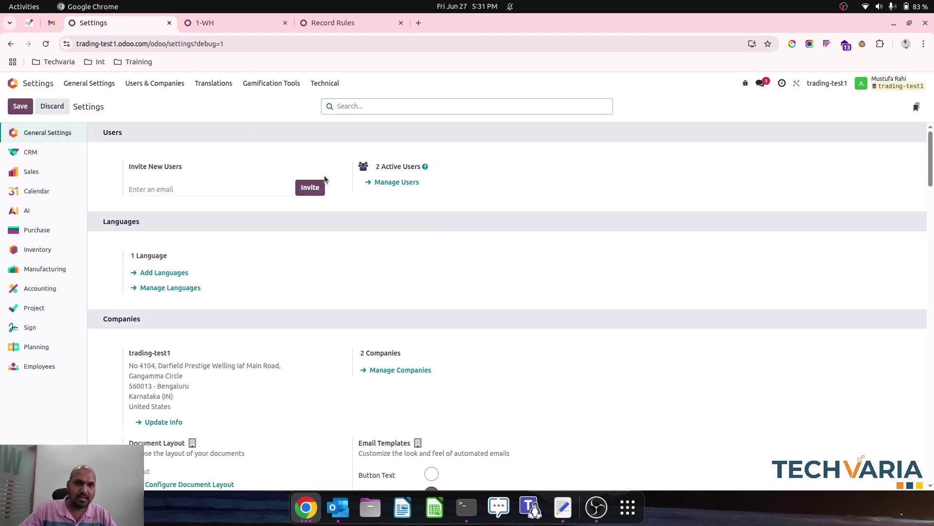
{"action": "left_click", "coordinate": [397, 181]}
{"action": "left_click", "coordinate": [19, 107]}
{"action": "type", "text": "2-WH"}
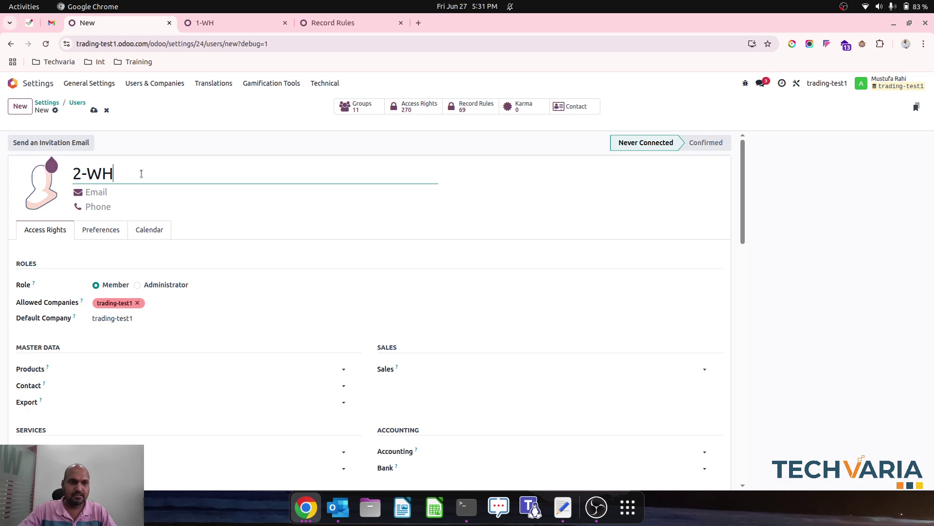
{"action": "left_click", "coordinate": [132, 187]}
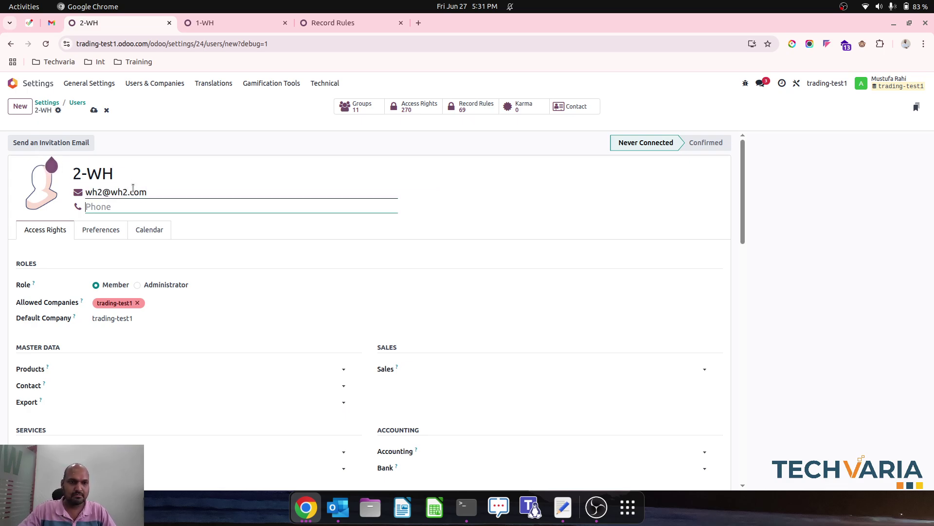
{"action": "scroll", "coordinate": [184, 349], "scroll_direction": "down", "scroll_amount": 4}
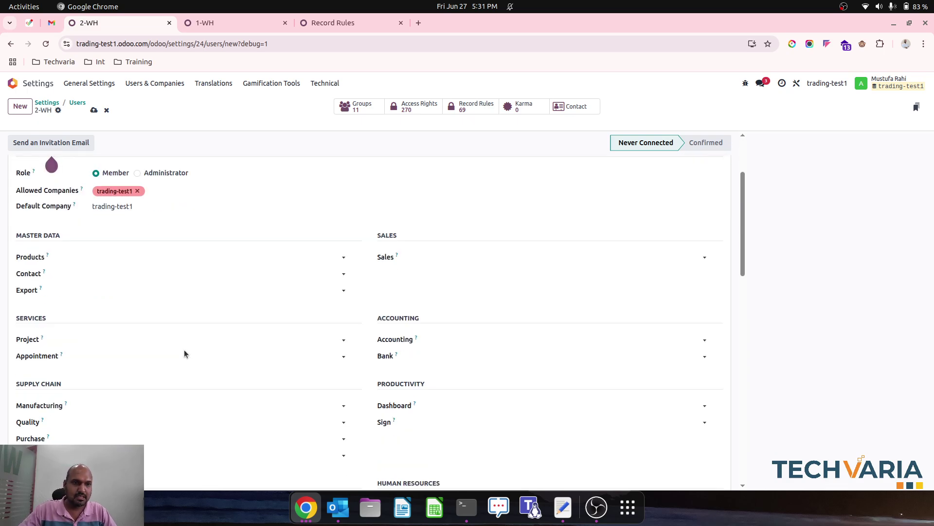
{"action": "scroll", "coordinate": [169, 412], "scroll_direction": "down", "scroll_amount": 1}
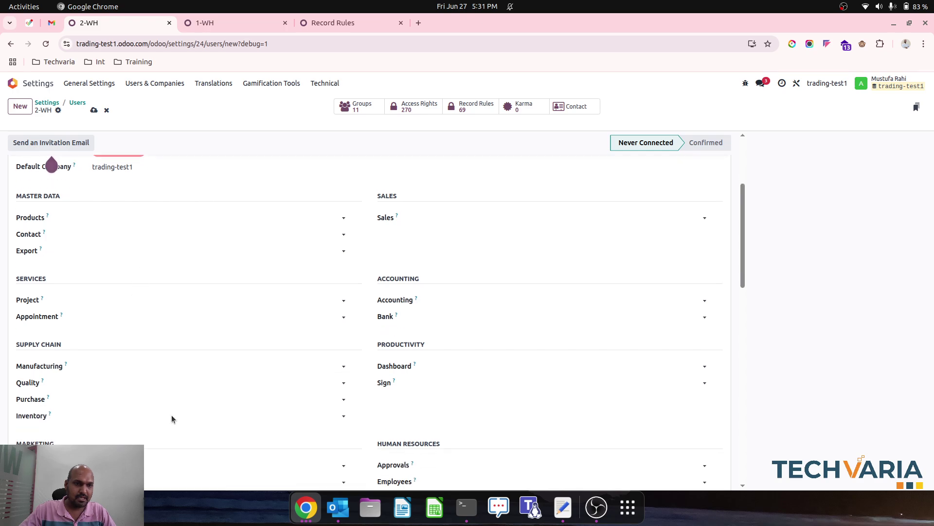
{"action": "left_click", "coordinate": [163, 417]}
{"action": "left_click", "coordinate": [157, 429]}
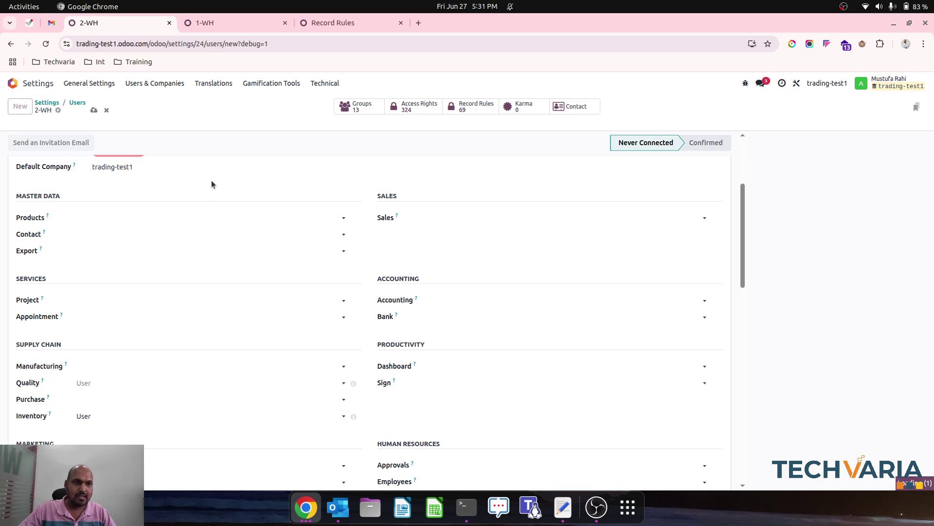
Step: Set a new login password for 2-WH, then switch to the other browser window
{"action": "scroll", "coordinate": [212, 183], "scroll_direction": "up", "scroll_amount": 4}
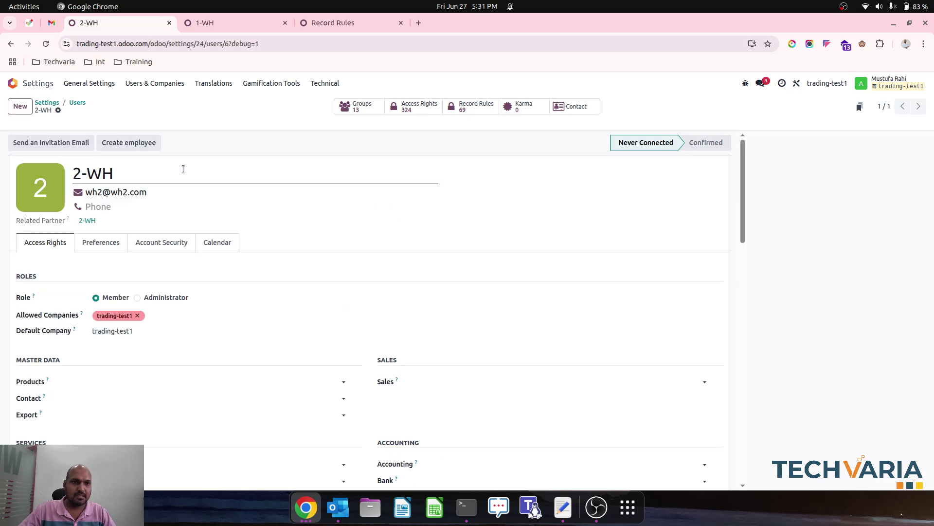
{"action": "left_click", "coordinate": [57, 110]}
{"action": "left_click", "coordinate": [129, 189]}
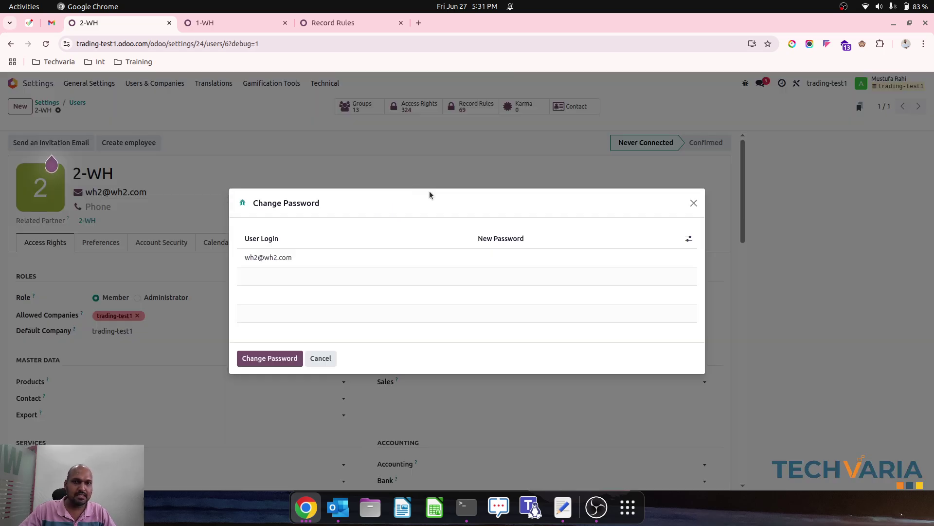
{"action": "left_click", "coordinate": [509, 258]}
{"action": "type", "text": "1"}
{"action": "left_click", "coordinate": [252, 363]}
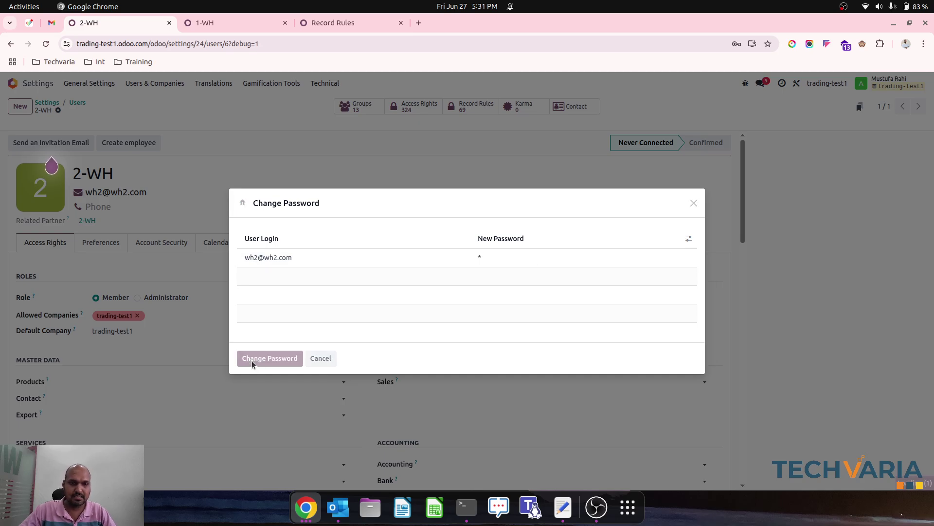
{"action": "left_click", "coordinate": [311, 520]}
{"action": "left_click", "coordinate": [383, 440]}
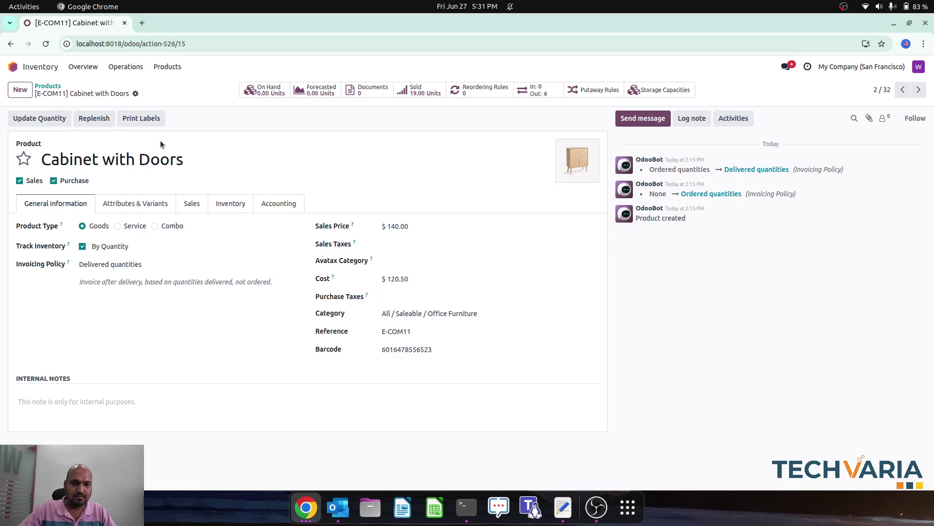
Step: Load the copied 2-WH user page address in a new tab of the other browser window
{"action": "left_click", "coordinate": [142, 23]}
{"action": "type", "text": "[('warehouse_id', 'in', user.x_studio_allowed_warehouse.ids)]"}
{"action": "key", "text": "Escape"}
{"action": "left_click", "coordinate": [304, 509]}
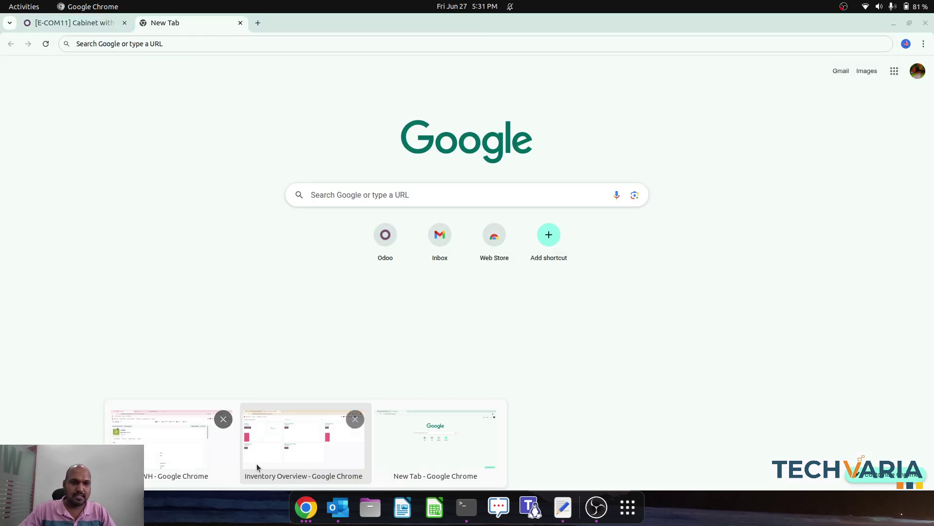
{"action": "left_click", "coordinate": [206, 449]}
{"action": "left_click", "coordinate": [141, 49]}
{"action": "key", "text": "ctrl+c"}
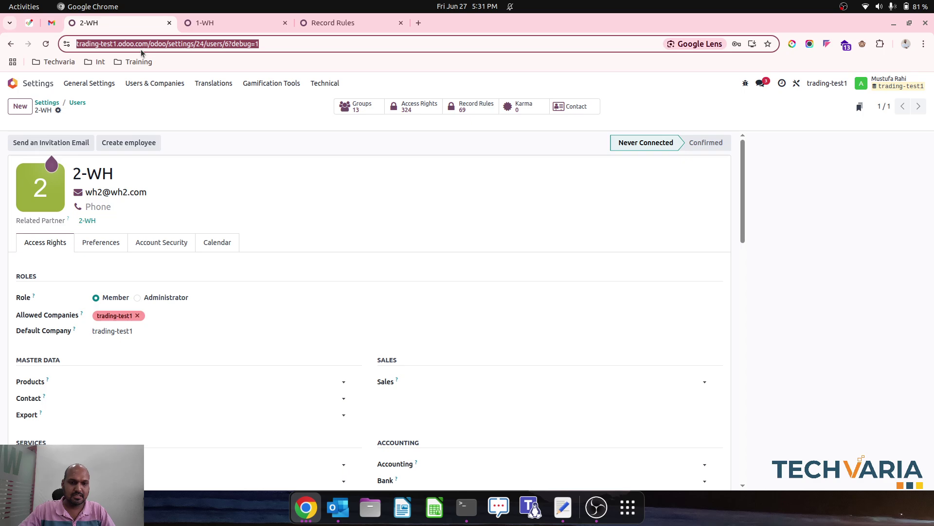
{"action": "left_click", "coordinate": [304, 506]}
{"action": "left_click", "coordinate": [448, 433]}
{"action": "key", "text": "ctrl+v"}
{"action": "key", "text": "Return"}
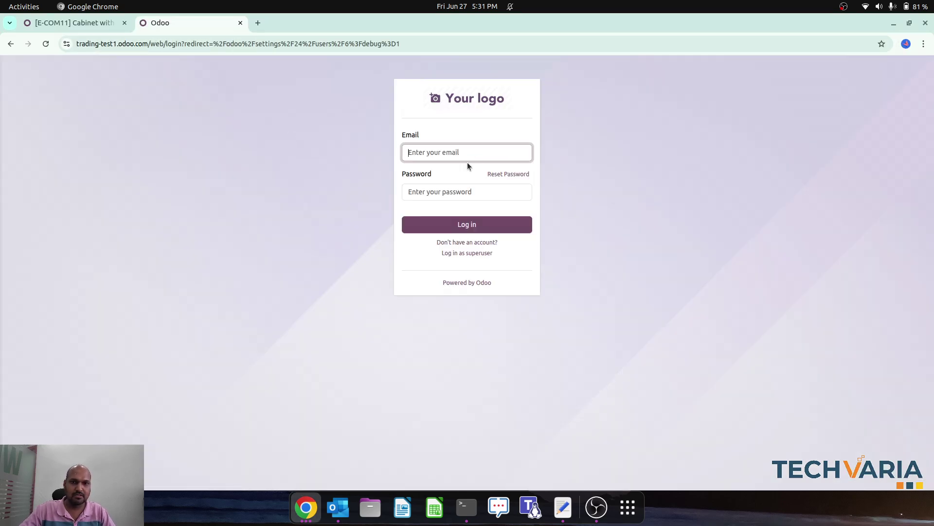
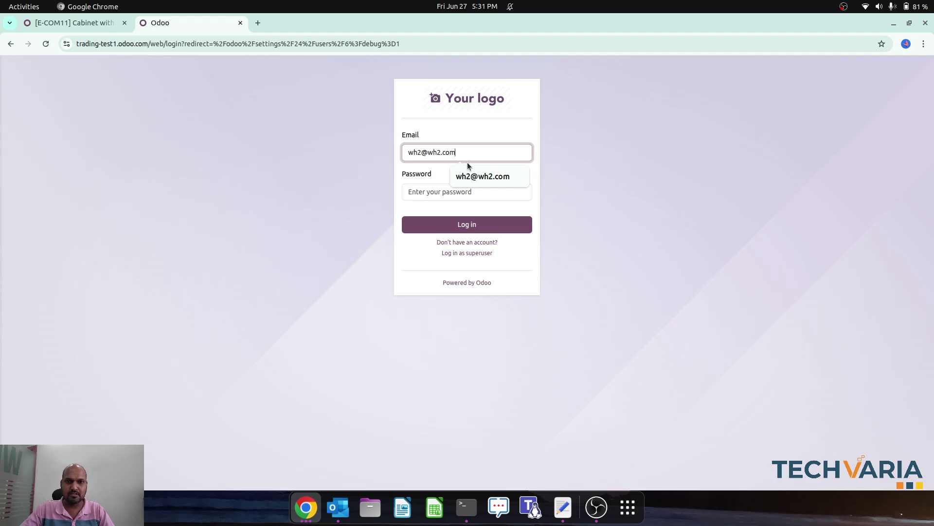
Step: Sign in as 2-WH using its e-mail login and password
{"action": "key", "text": "Tab"}
{"action": "type", "text": "w"}
{"action": "key", "text": "Return"}
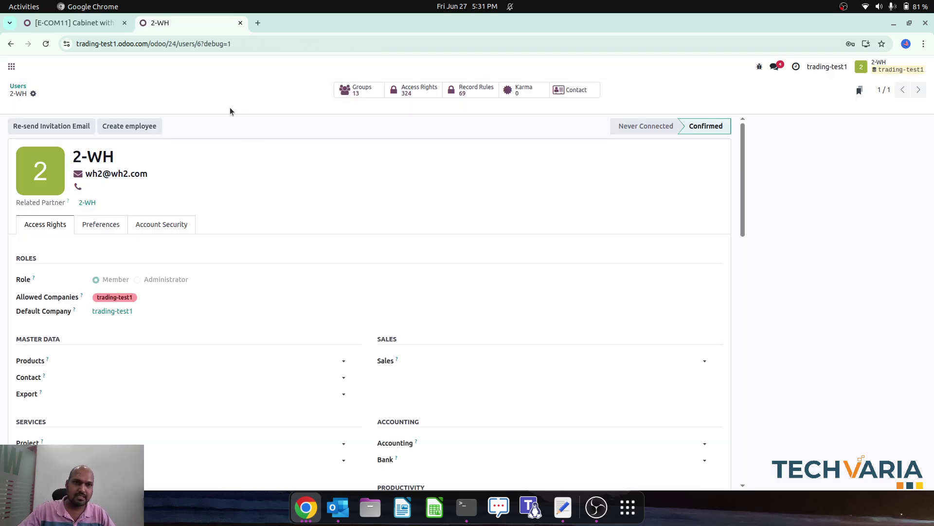
Step: Open product Pro1 from Inventory > Products, check its forecasted stock and dismiss the error
{"action": "left_click", "coordinate": [11, 66]}
{"action": "left_click", "coordinate": [564, 214]}
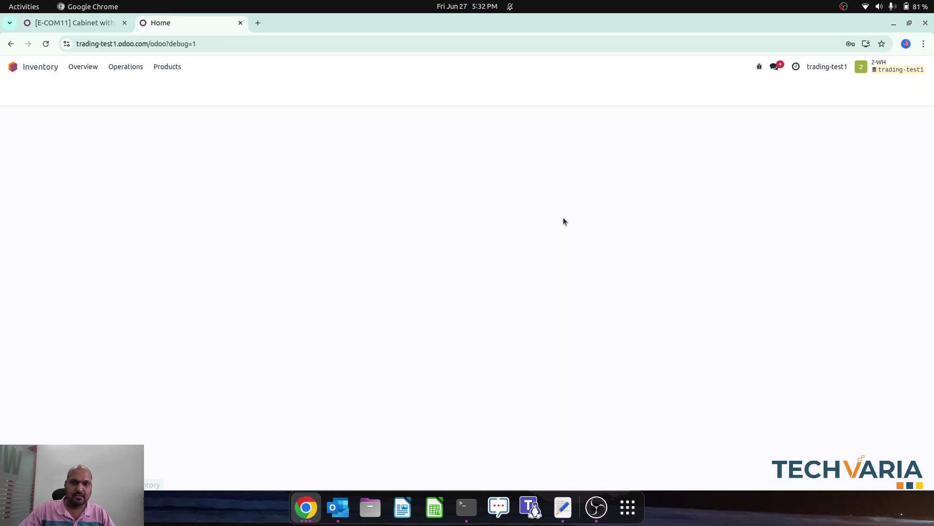
{"action": "left_click", "coordinate": [167, 66]}
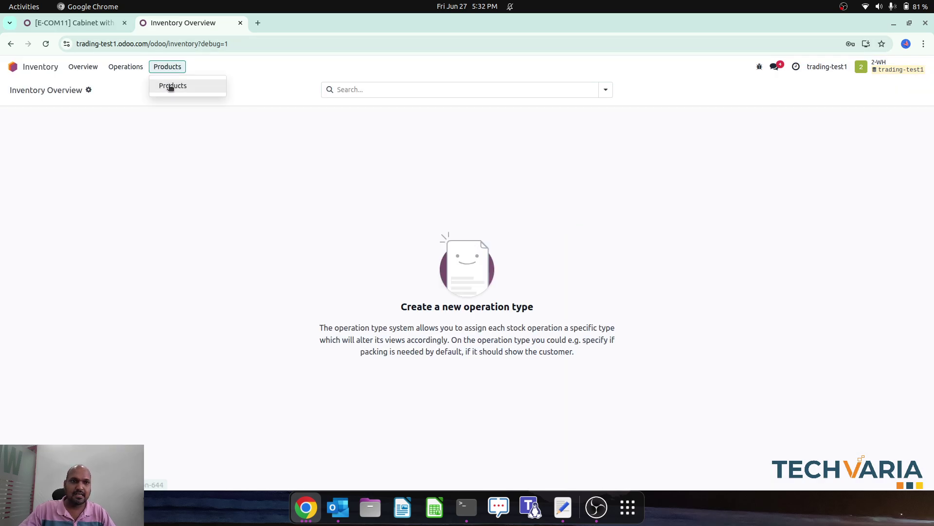
{"action": "left_click", "coordinate": [168, 86]}
{"action": "left_click", "coordinate": [117, 148]}
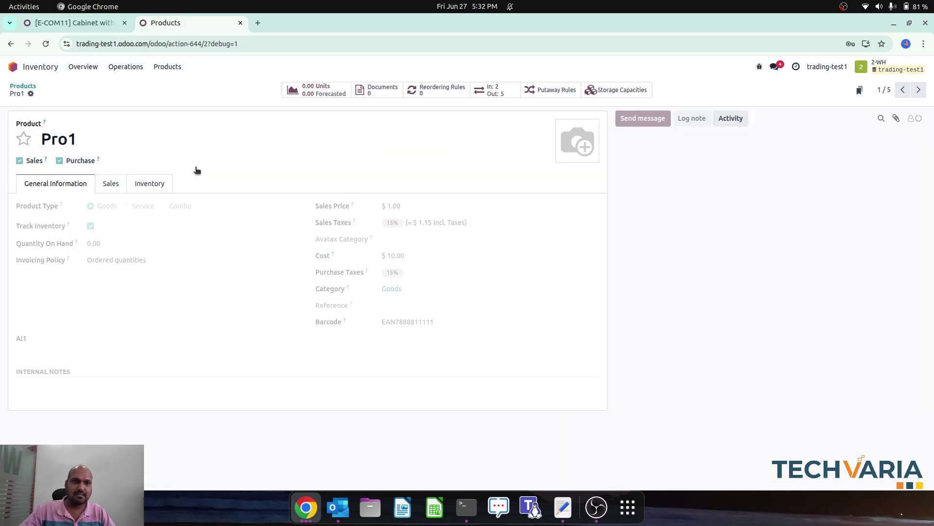
{"action": "left_click", "coordinate": [321, 94]}
{"action": "left_click", "coordinate": [219, 300]}
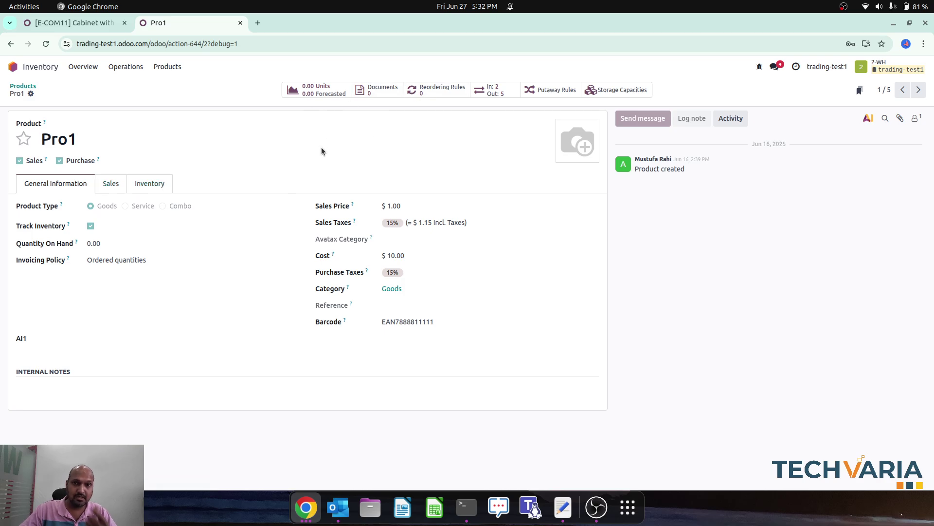
{"action": "left_click", "coordinate": [306, 507]}
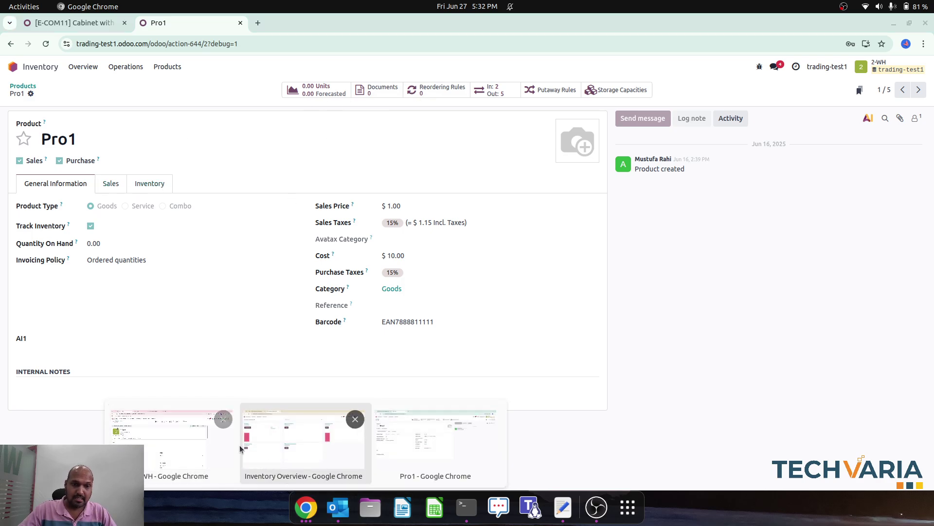
Step: Add Warehouse2 as 2-WH's only Allowed Warehouse and save the user
{"action": "left_click", "coordinate": [194, 438]}
{"action": "left_click", "coordinate": [101, 242]}
{"action": "scroll", "coordinate": [146, 292], "scroll_direction": "down", "scroll_amount": 5}
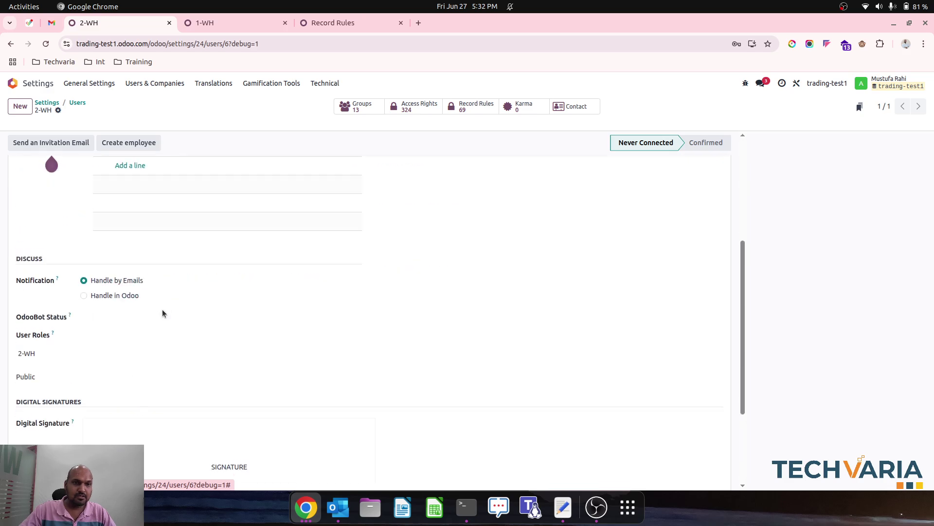
{"action": "scroll", "coordinate": [121, 237], "scroll_direction": "up", "scroll_amount": 3}
{"action": "left_click", "coordinate": [130, 285]}
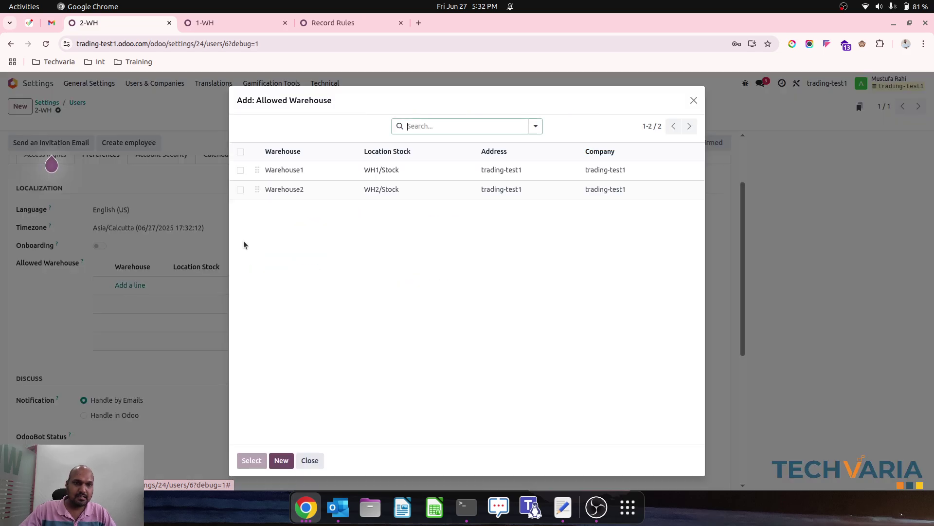
{"action": "left_click", "coordinate": [240, 190]}
{"action": "left_click", "coordinate": [252, 459]}
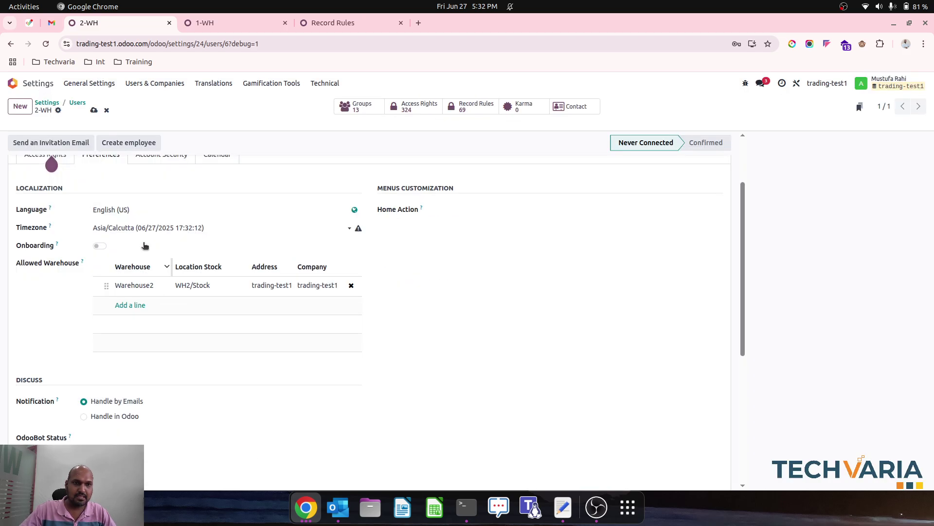
{"action": "left_click", "coordinate": [94, 111]}
Step: In the 2-WH window, return to the Products list
{"action": "mouse_move", "coordinate": [305, 508]}
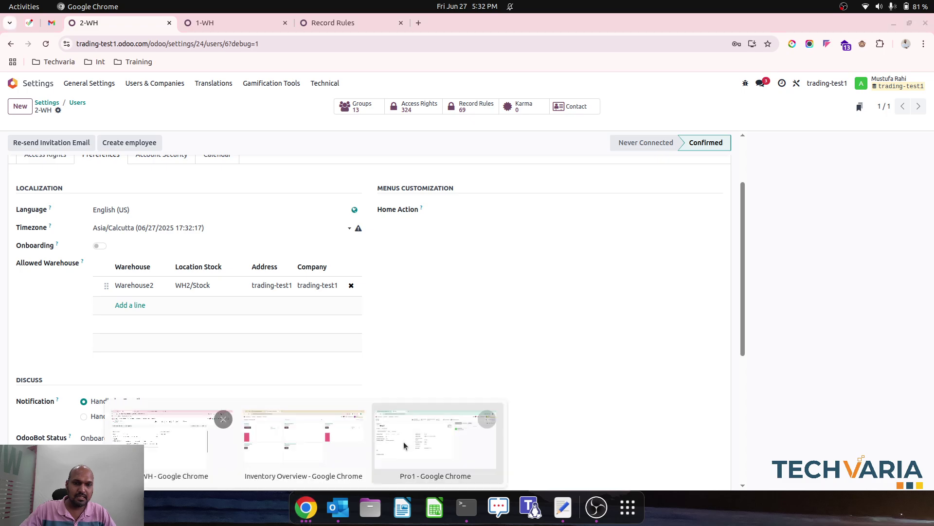
{"action": "left_click", "coordinate": [404, 442]}
{"action": "left_click", "coordinate": [23, 86]}
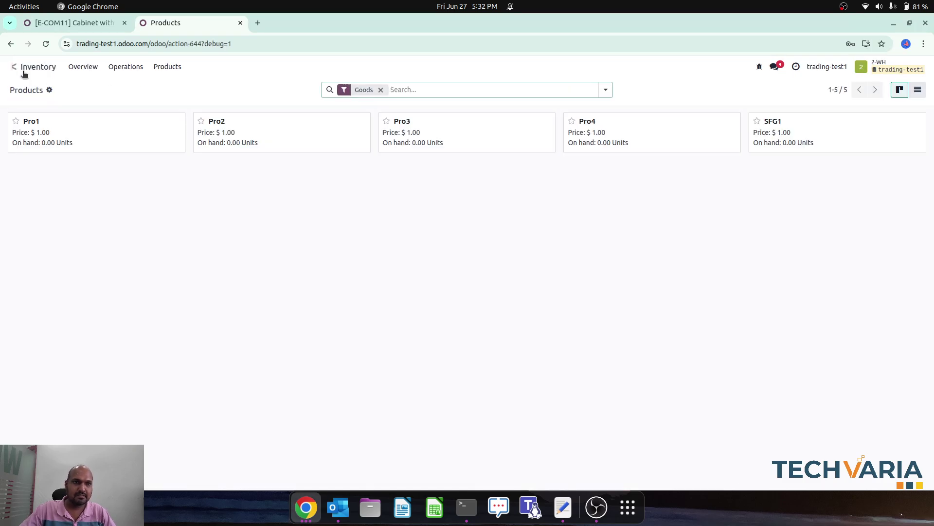
Step: As 2-WH, reload the Inventory overview, open Pro1 from Products, then return home
{"action": "left_click", "coordinate": [13, 67]}
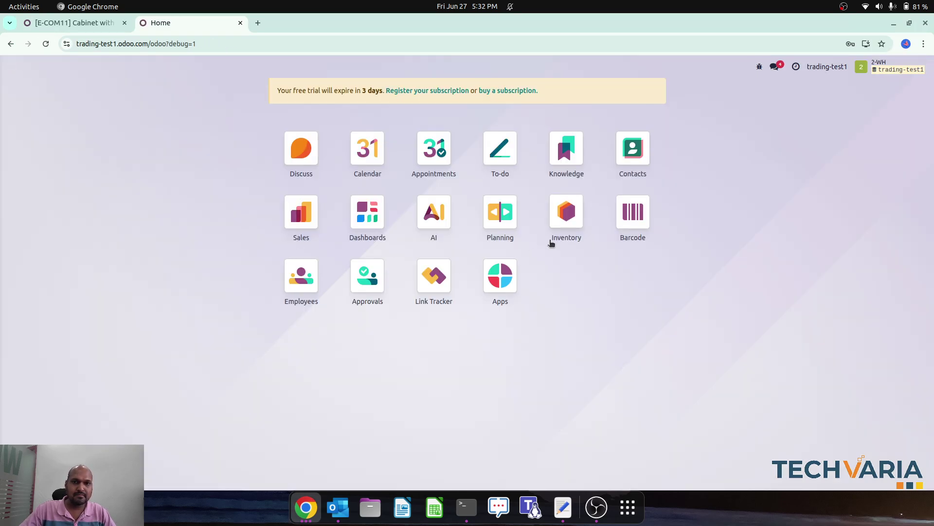
{"action": "left_click", "coordinate": [557, 232]}
{"action": "left_click", "coordinate": [46, 43]}
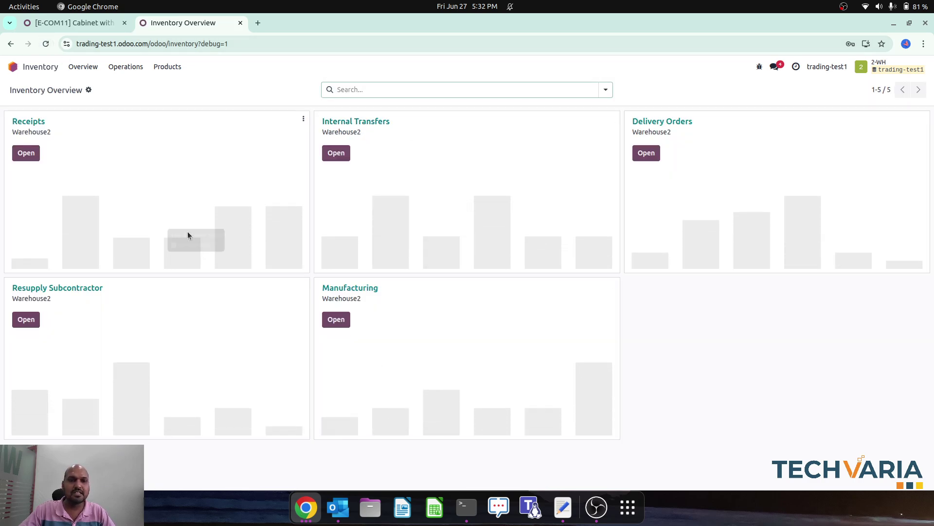
{"action": "left_click", "coordinate": [168, 66]}
{"action": "left_click", "coordinate": [178, 86]}
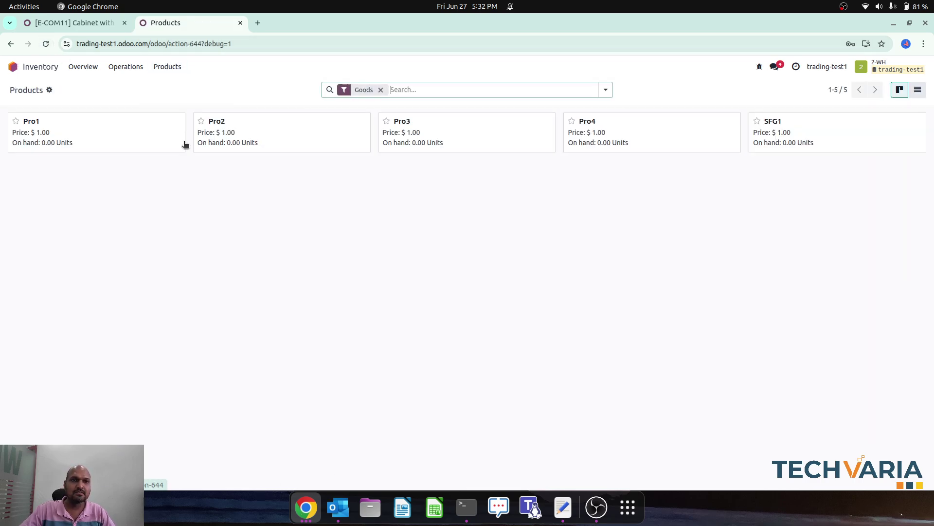
{"action": "left_click", "coordinate": [127, 144]}
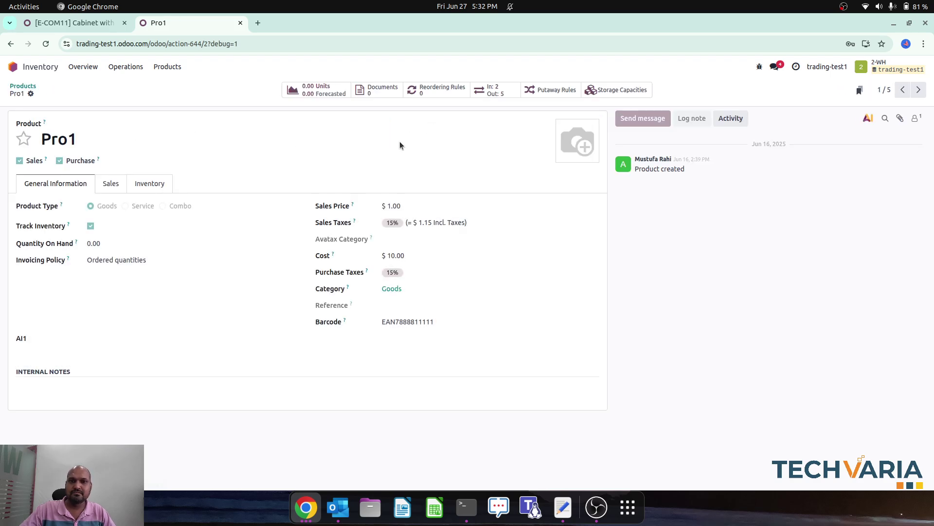
{"action": "left_click", "coordinate": [23, 86]}
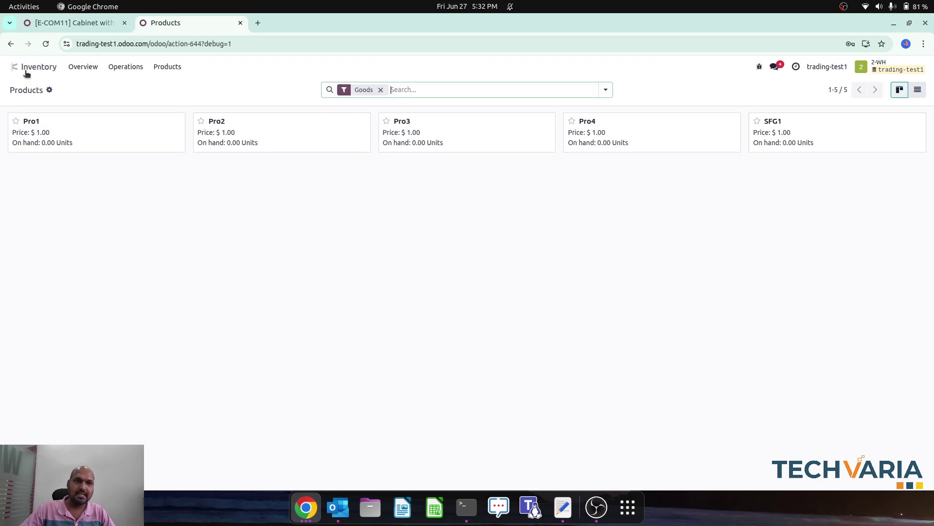
{"action": "left_click", "coordinate": [13, 67]}
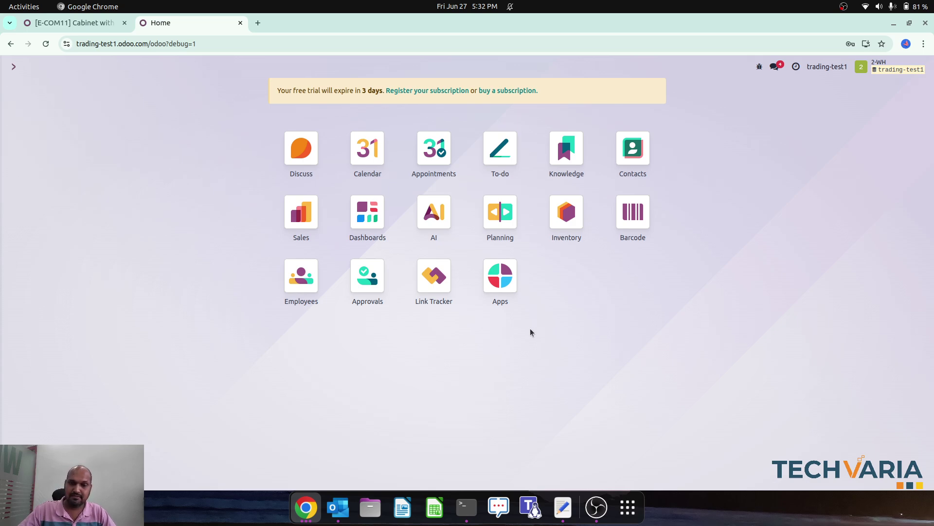
{"action": "left_click", "coordinate": [305, 507]}
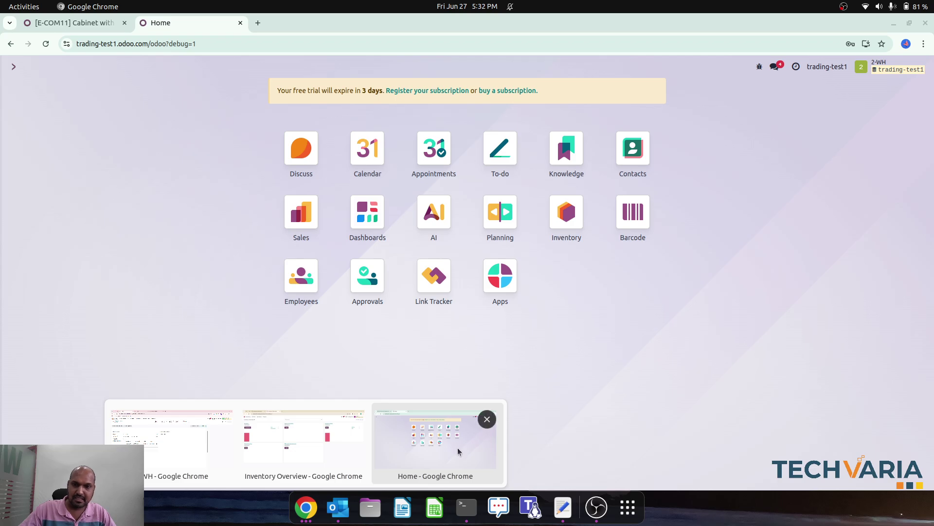
Step: In the admin window, check the record rules and 1-WH user tabs, then go home
{"action": "left_click", "coordinate": [179, 425]}
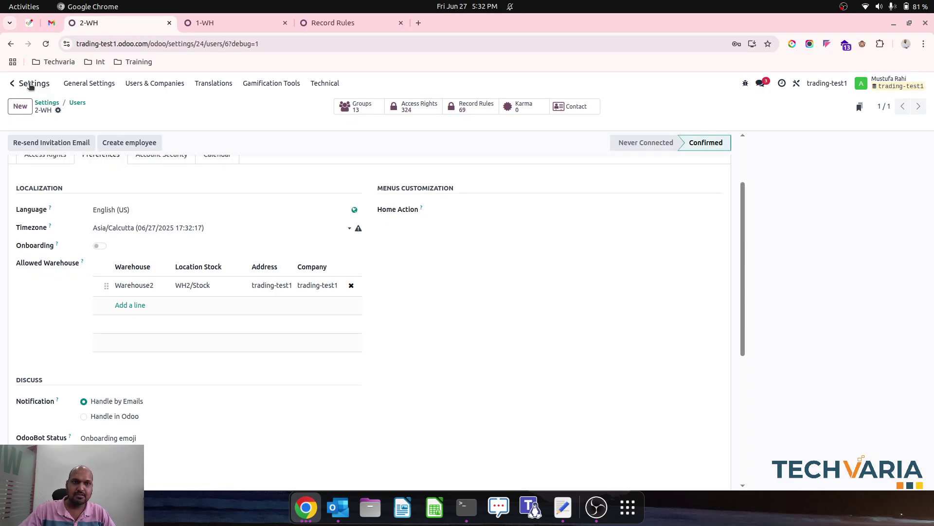
{"action": "left_click", "coordinate": [315, 25]}
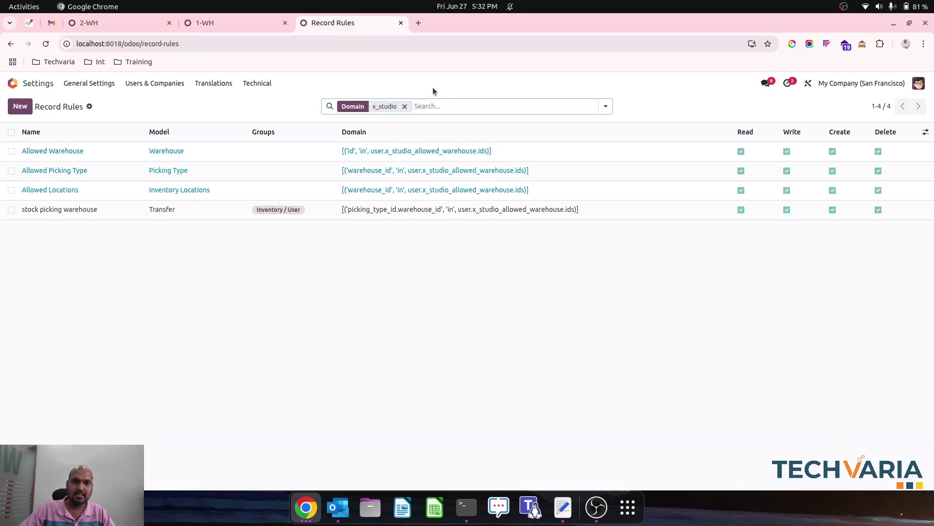
{"action": "left_click", "coordinate": [200, 25]}
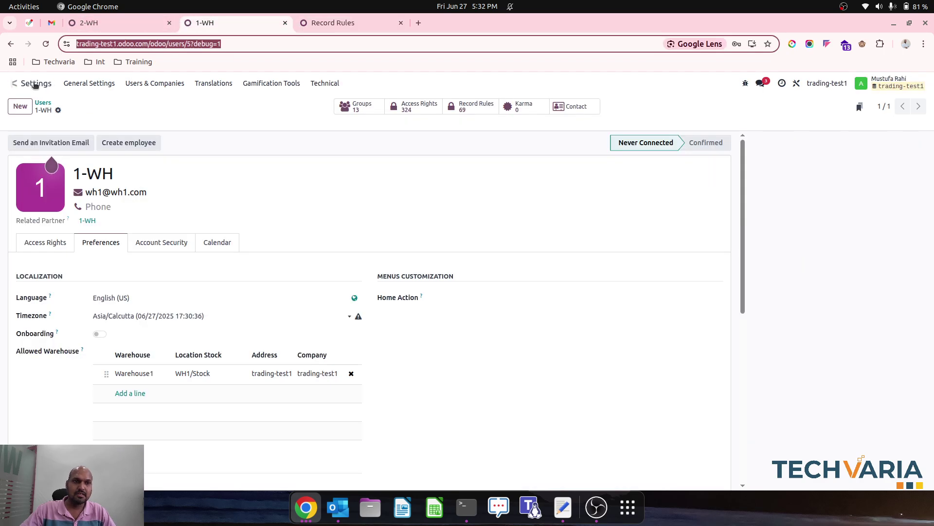
{"action": "left_click", "coordinate": [12, 83]}
Step: Open Record Rules and filter them by domain containing x_studio
{"action": "type", "text": "record"}
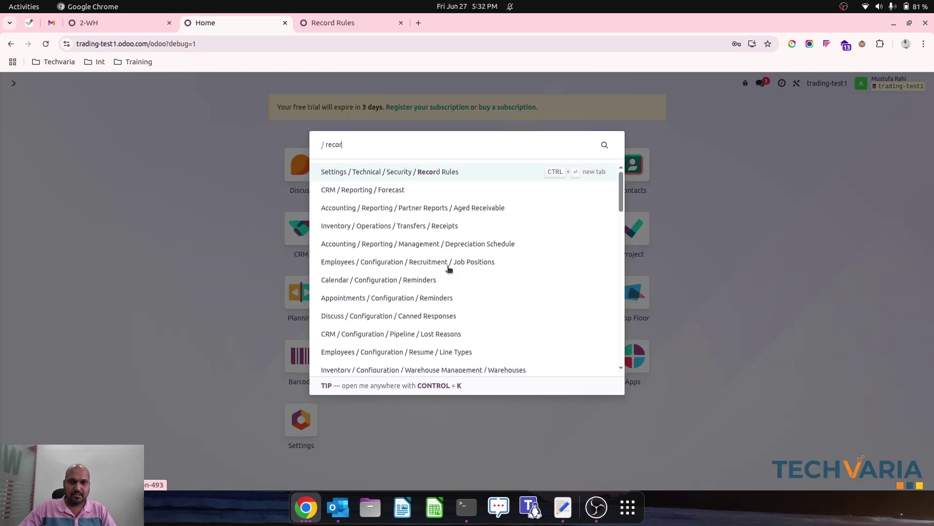
{"action": "key", "text": "Return"}
{"action": "type", "text": "x_studio"}
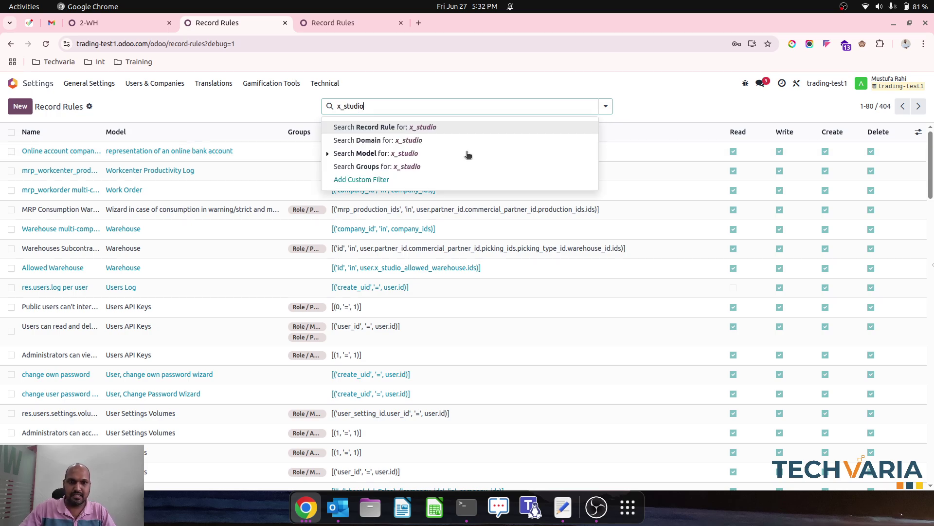
{"action": "key", "text": "Down"}
{"action": "key", "text": "Down"}
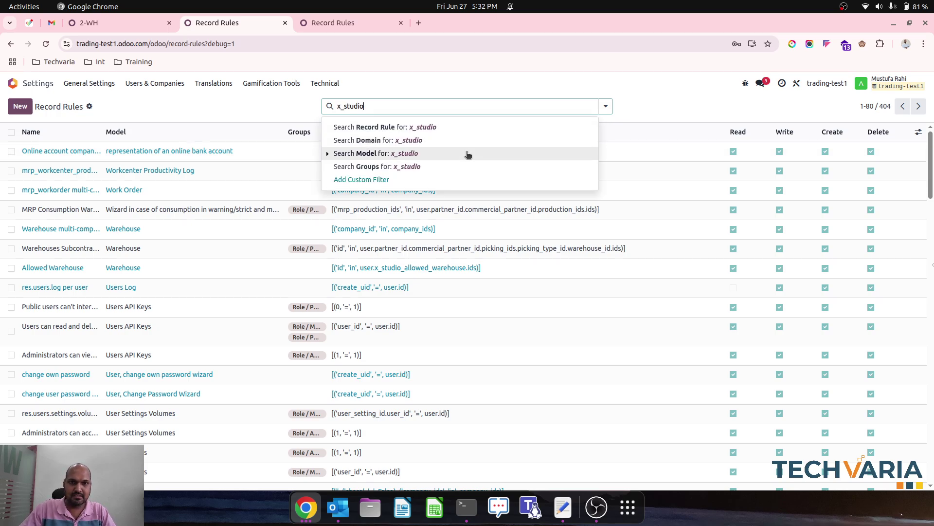
{"action": "key", "text": "Up"}
{"action": "key", "text": "Return"}
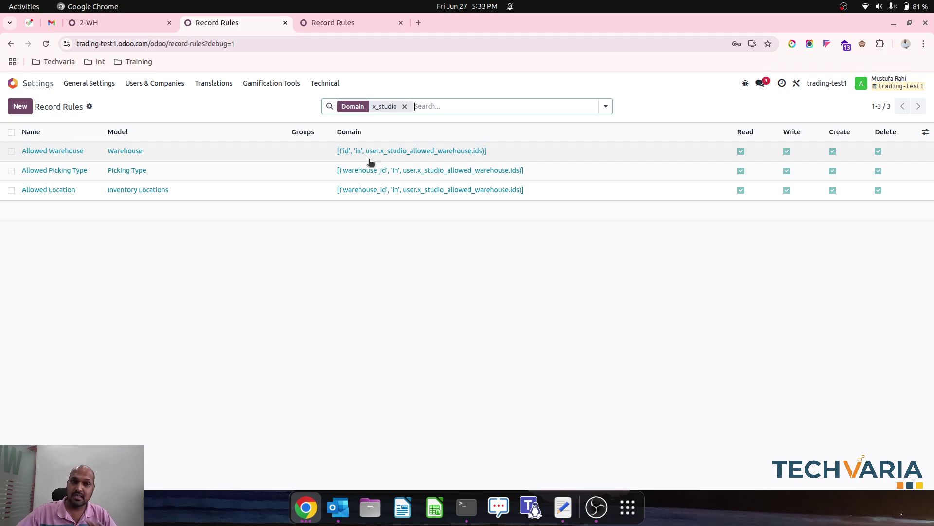
{"action": "left_click", "coordinate": [129, 20]}
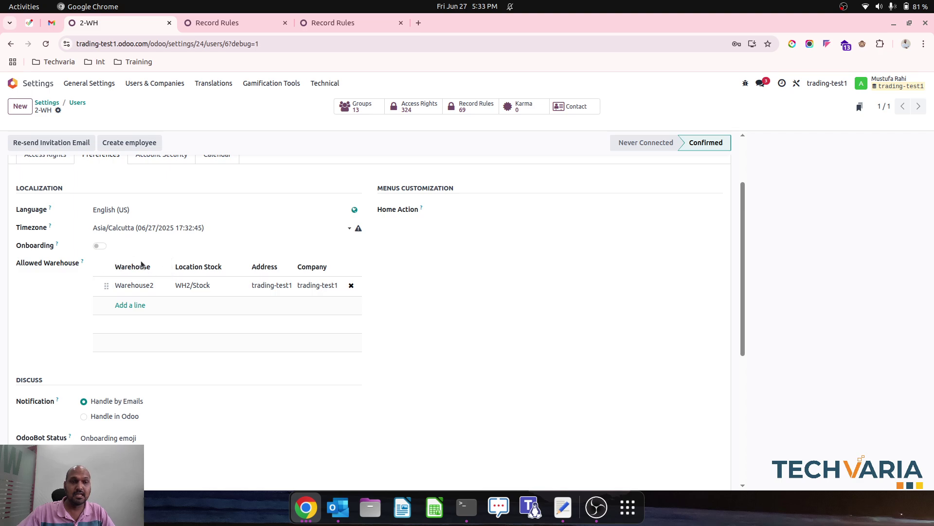
Step: Review 2-WH's Warehouse2 preference, then view the local instance's x_studio record rules
{"action": "scroll", "coordinate": [173, 323], "scroll_direction": "up", "scroll_amount": 1}
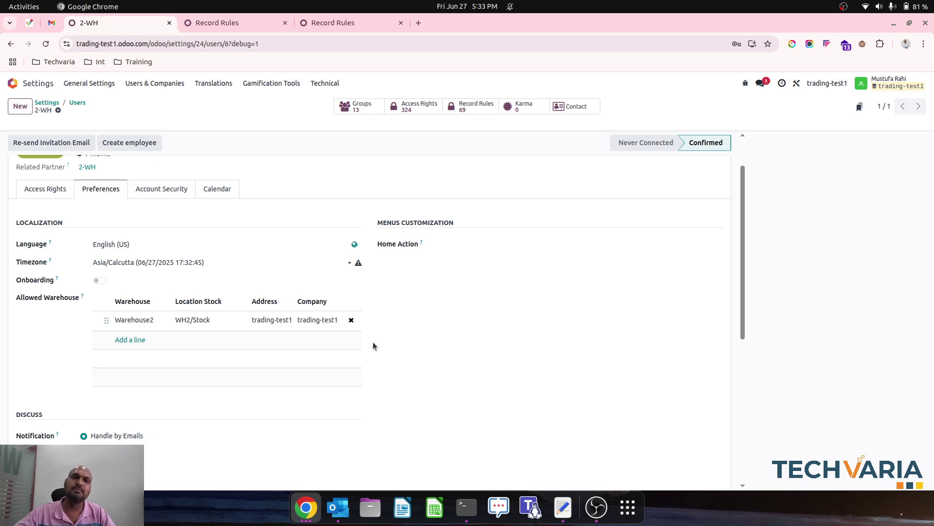
{"action": "scroll", "coordinate": [372, 341], "scroll_direction": "up", "scroll_amount": 1}
{"action": "scroll", "coordinate": [373, 342], "scroll_direction": "down", "scroll_amount": 3}
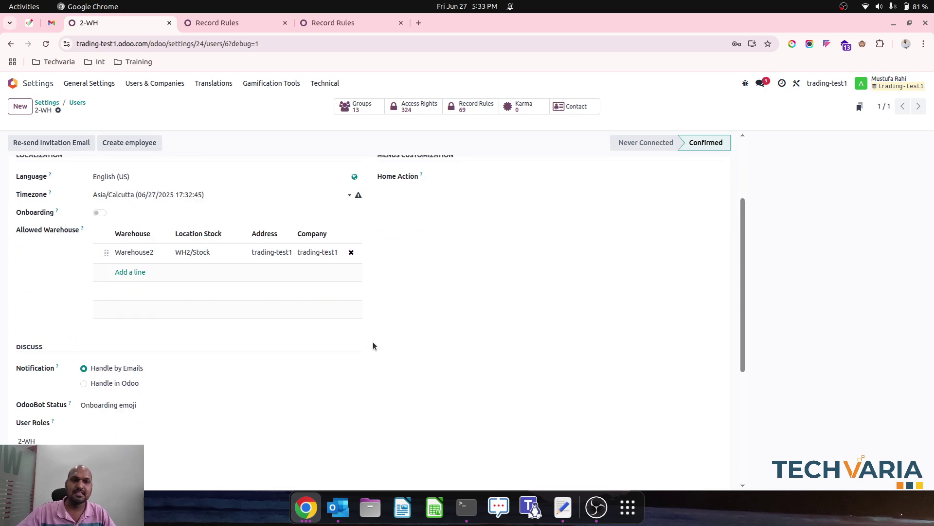
{"action": "scroll", "coordinate": [388, 313], "scroll_direction": "down", "scroll_amount": 2}
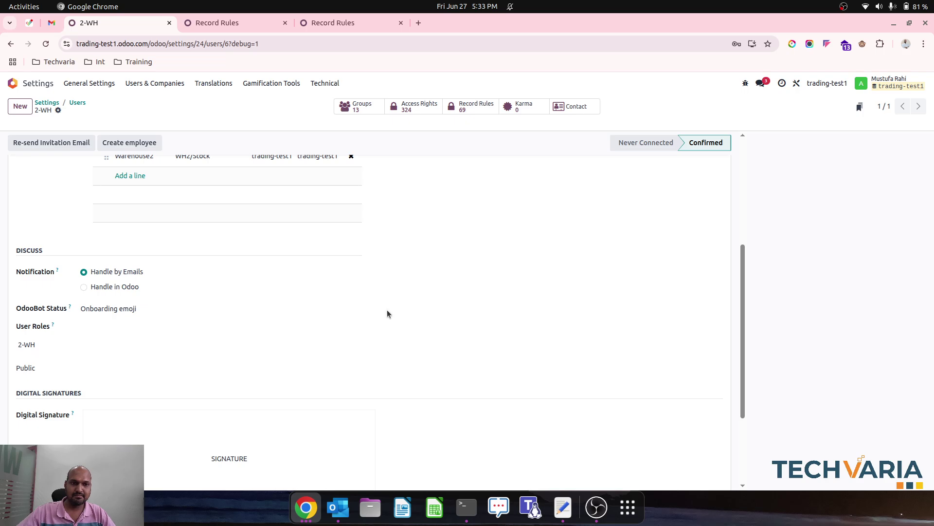
{"action": "scroll", "coordinate": [388, 312], "scroll_direction": "up", "scroll_amount": 5}
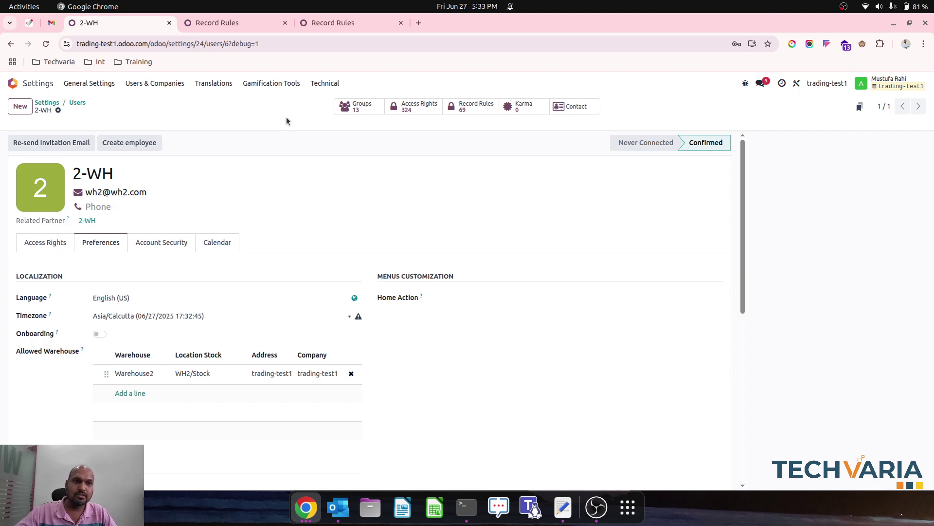
{"action": "left_click", "coordinate": [333, 23]}
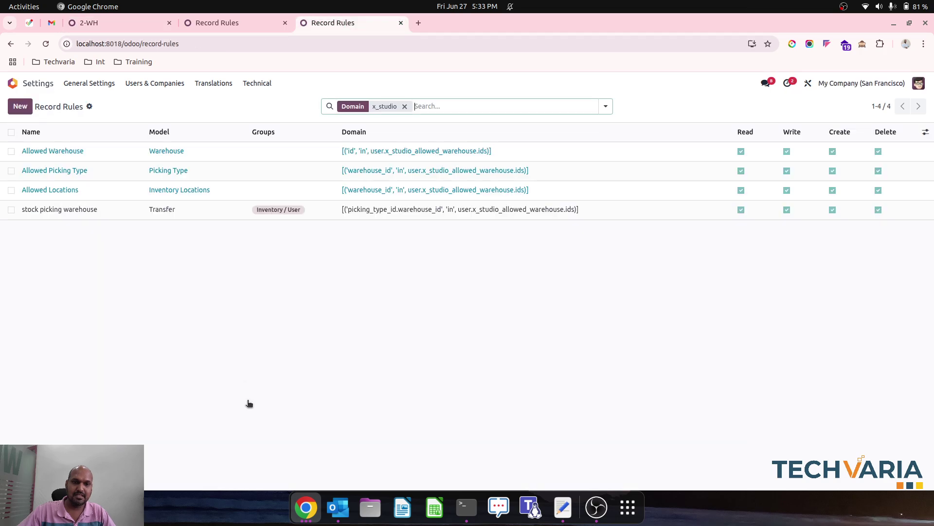
Step: As 1-WH, open Warehouse1's Receipts to Receive from the Inventory Overview
{"action": "left_click", "coordinate": [305, 521]}
{"action": "left_click", "coordinate": [331, 461]}
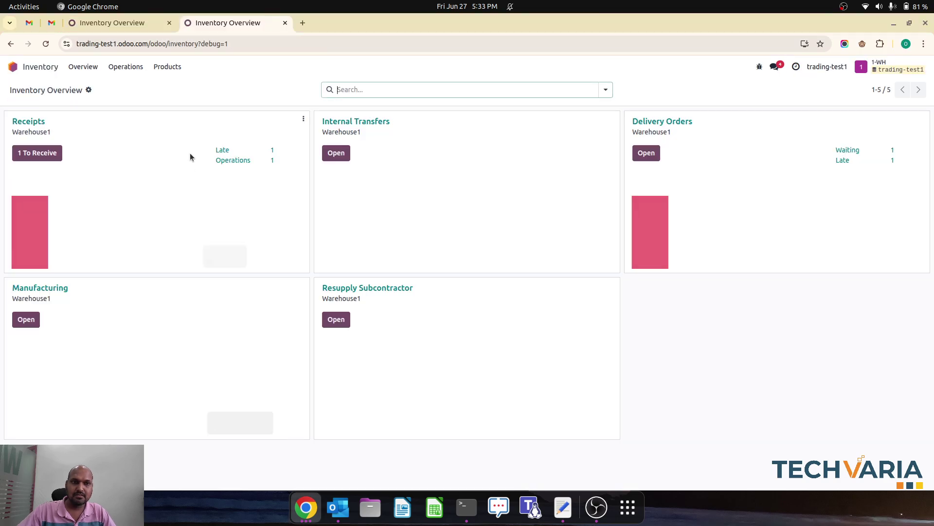
{"action": "left_click", "coordinate": [171, 71]}
{"action": "left_click", "coordinate": [127, 71]}
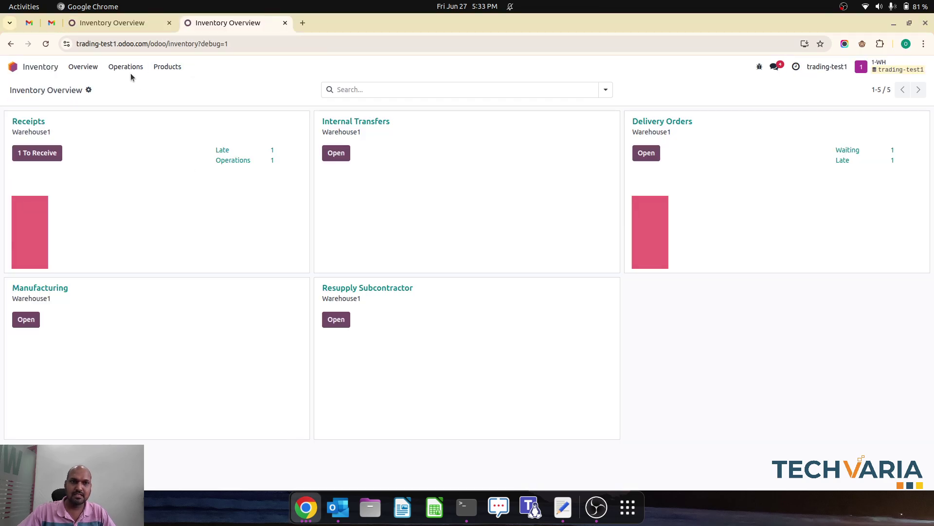
{"action": "left_click", "coordinate": [92, 70]}
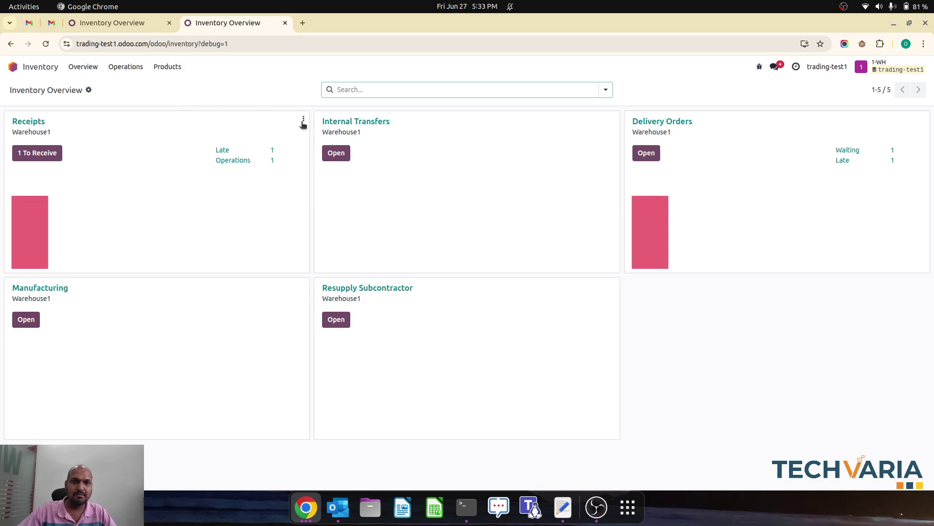
{"action": "left_click", "coordinate": [46, 153]}
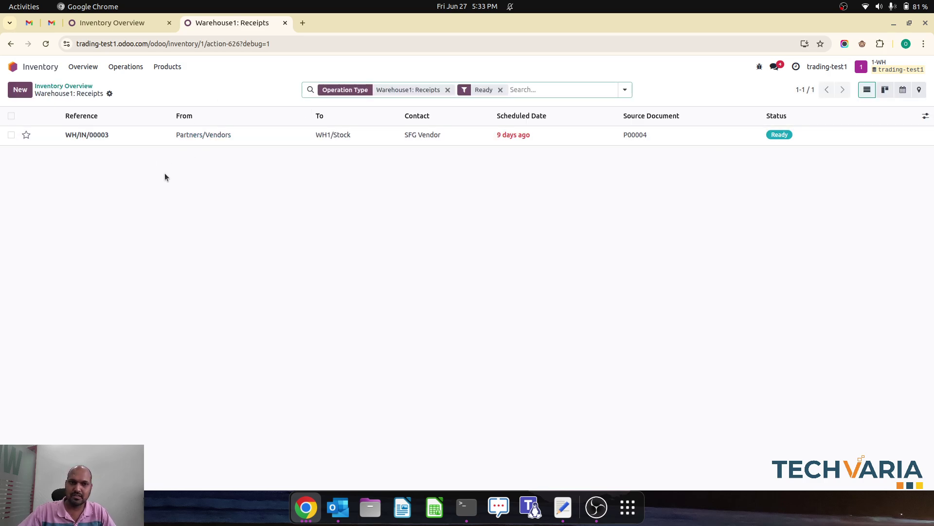
{"action": "left_click", "coordinate": [299, 516]}
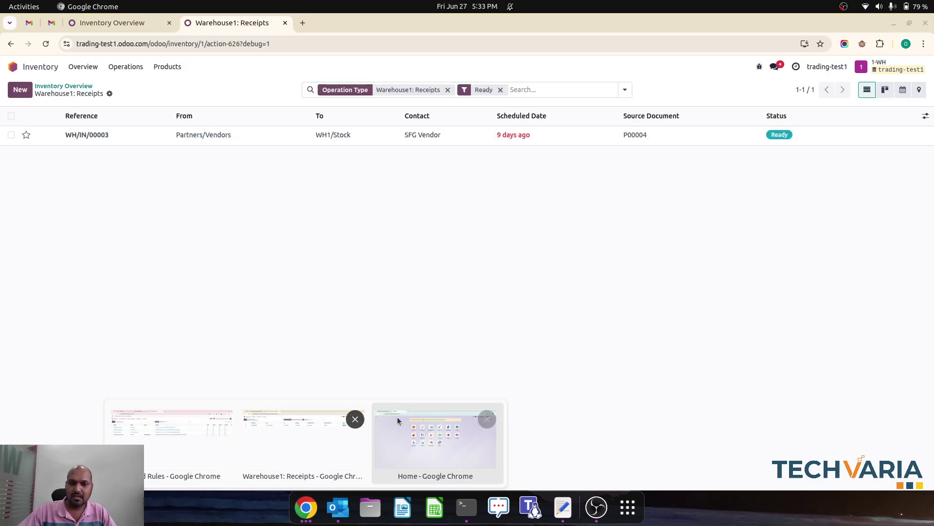